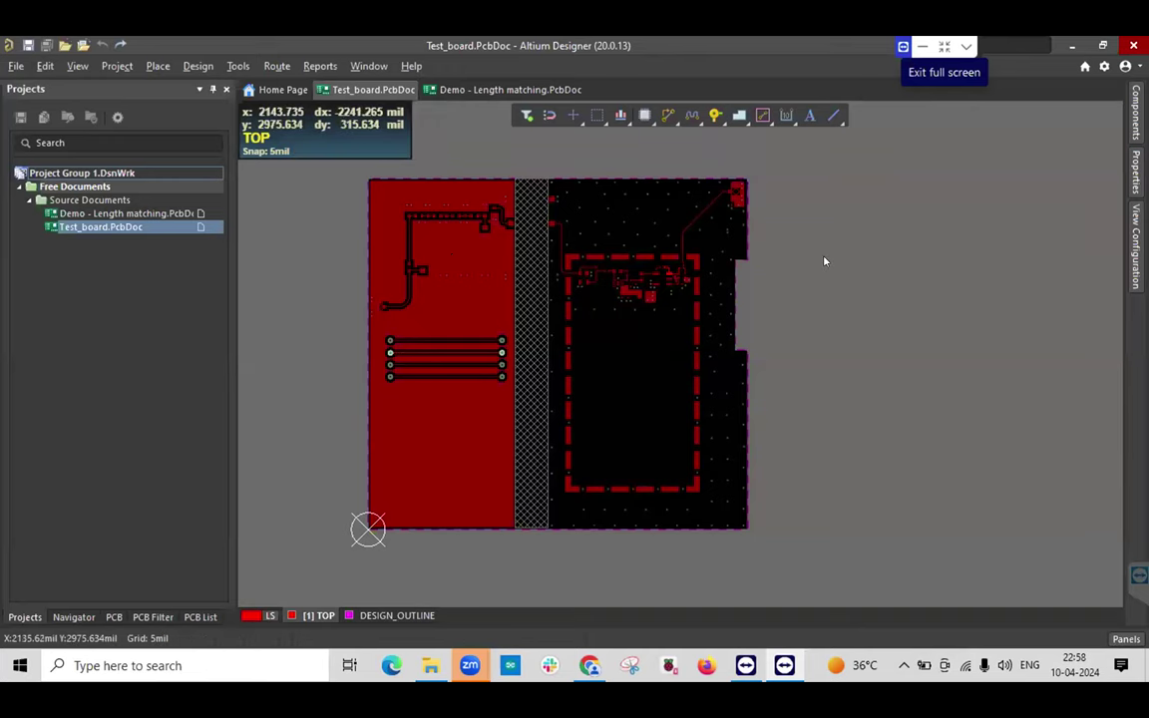
# Examine the test board's routed traces, component areas and ground vias across both halves of the top layer.
pyautogui.keyDown('ctrl'); pyautogui.scroll(2, 808, 259); pyautogui.keyUp('ctrl')
pyautogui.scroll(3, 627, 289)
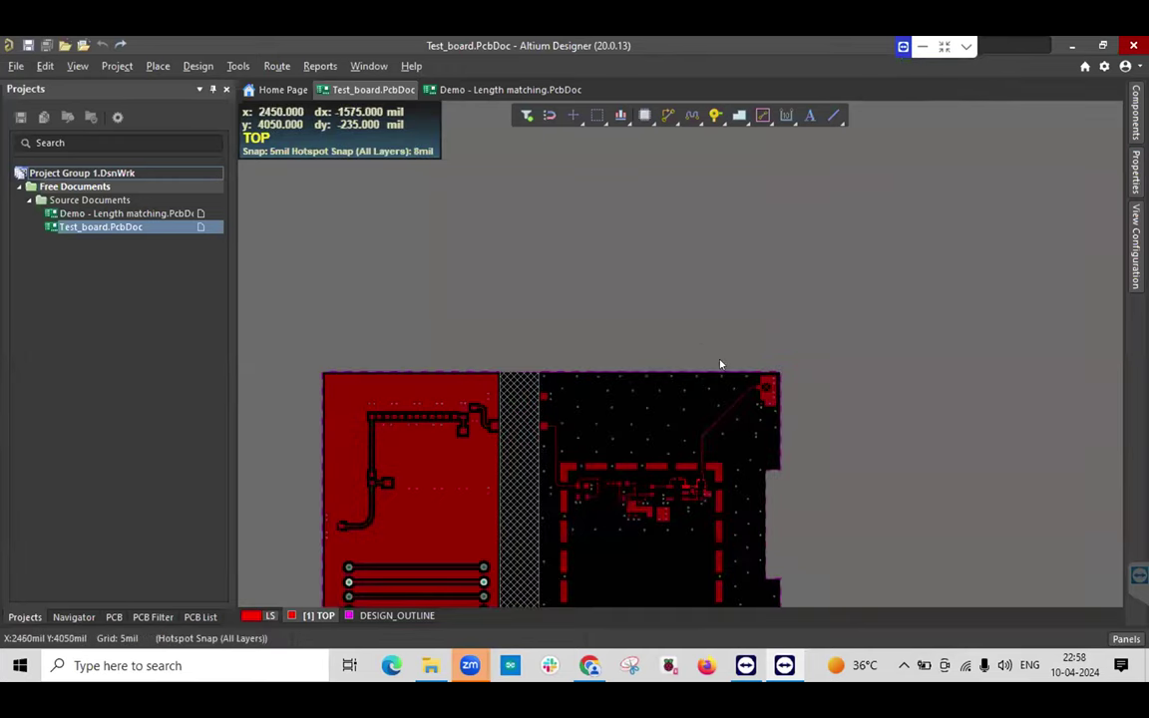
pyautogui.scroll(-2, 764, 252)
pyautogui.keyDown('ctrl'); pyautogui.scroll(3, 762, 260); pyautogui.keyUp('ctrl')
pyautogui.keyDown('ctrl'); pyautogui.scroll(1, 761, 265); pyautogui.keyUp('ctrl')
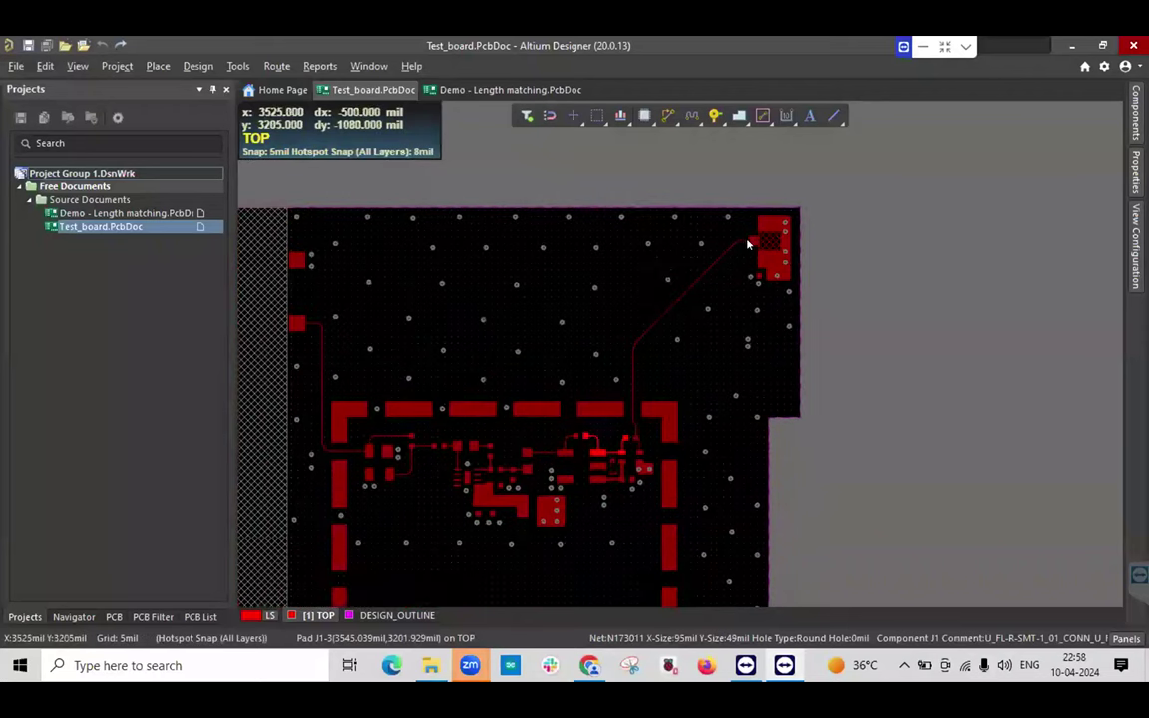
pyautogui.scroll(-2, 734, 310)
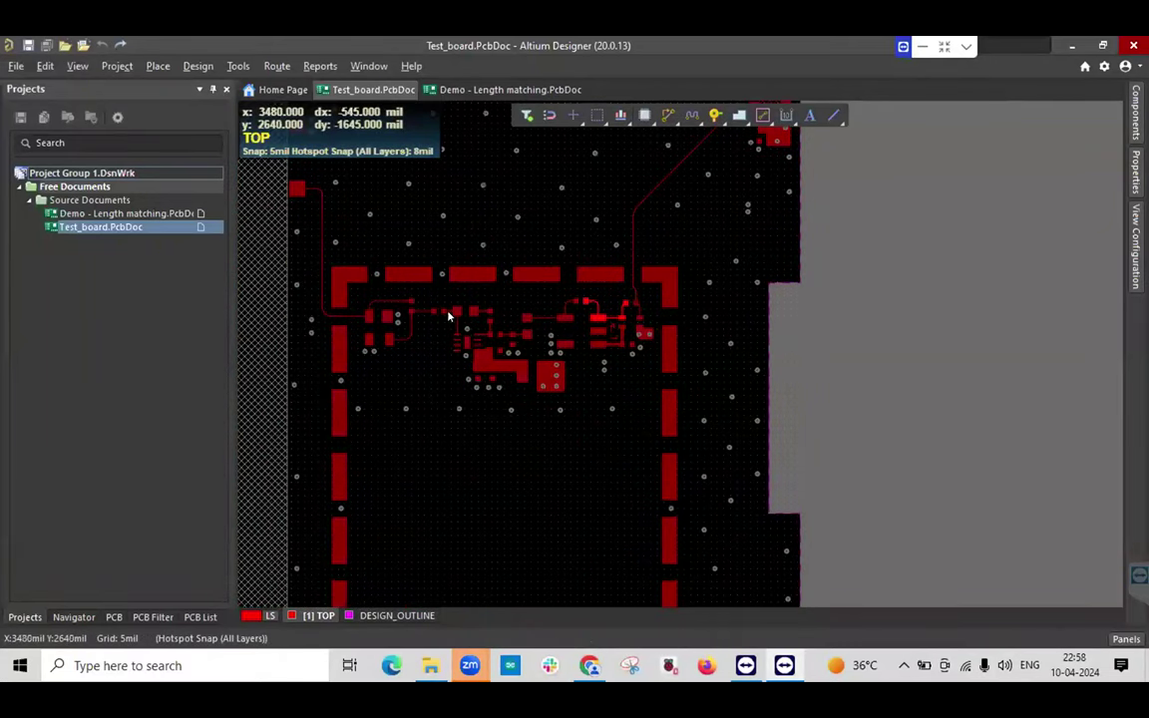
pyautogui.keyDown('shift'); pyautogui.hscroll(-2, 435, 266); pyautogui.keyUp('shift')
pyautogui.keyDown('ctrl'); pyautogui.scroll(-1, 397, 323); pyautogui.keyUp('ctrl')
pyautogui.keyDown('ctrl'); pyautogui.scroll(1, 519, 324); pyautogui.keyUp('ctrl')
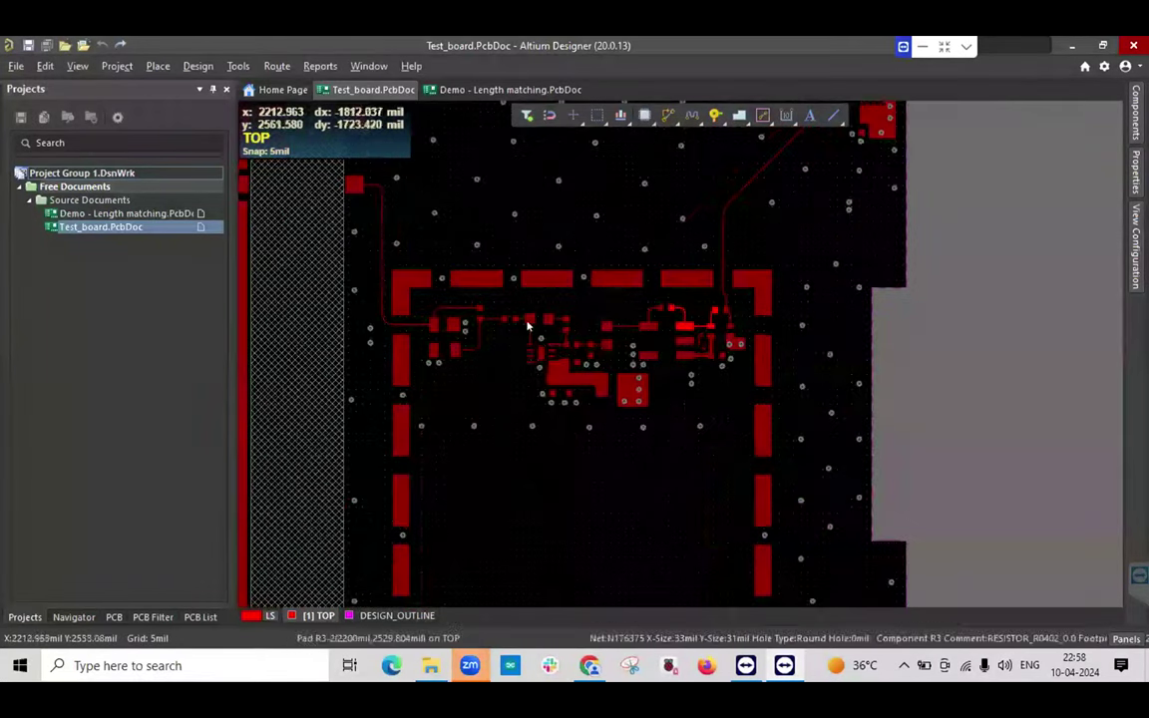
pyautogui.keyDown('ctrl'); pyautogui.scroll(-3, 774, 333); pyautogui.keyUp('ctrl')
pyautogui.keyDown('ctrl'); pyautogui.scroll(1, 653, 299); pyautogui.keyUp('ctrl')
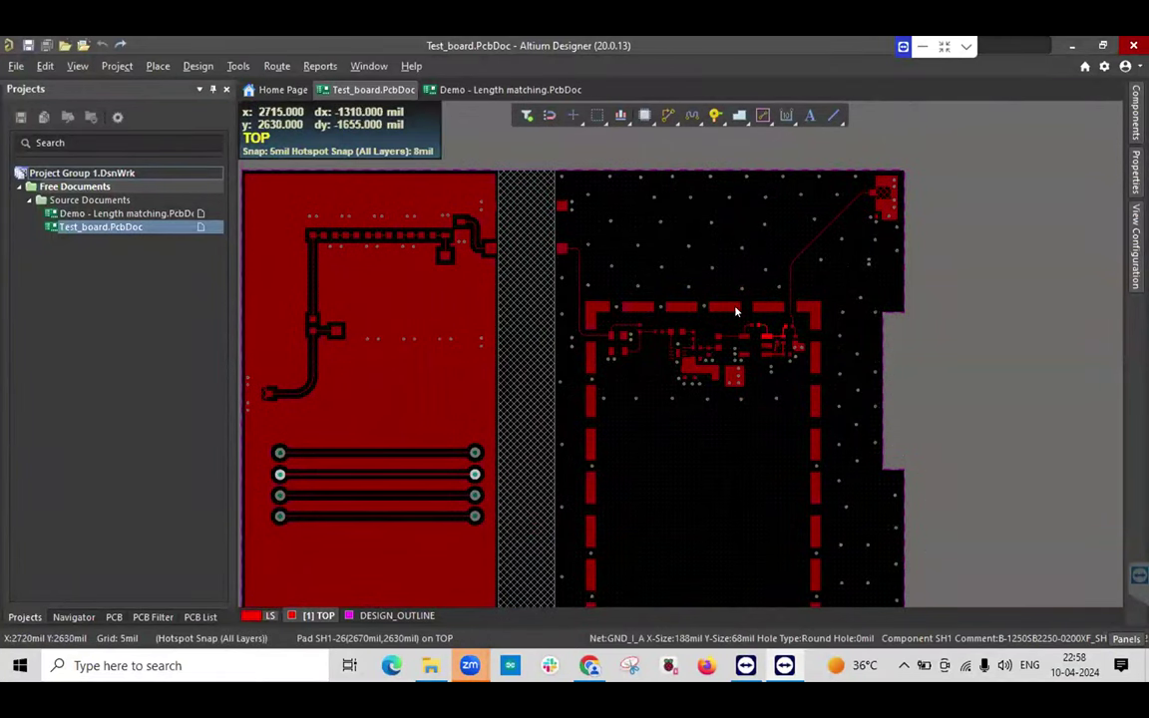
pyautogui.keyDown('ctrl'); pyautogui.scroll(-1, 698, 290); pyautogui.keyUp('ctrl')
pyautogui.keyDown('ctrl'); pyautogui.scroll(1, 277, 287); pyautogui.keyUp('ctrl')
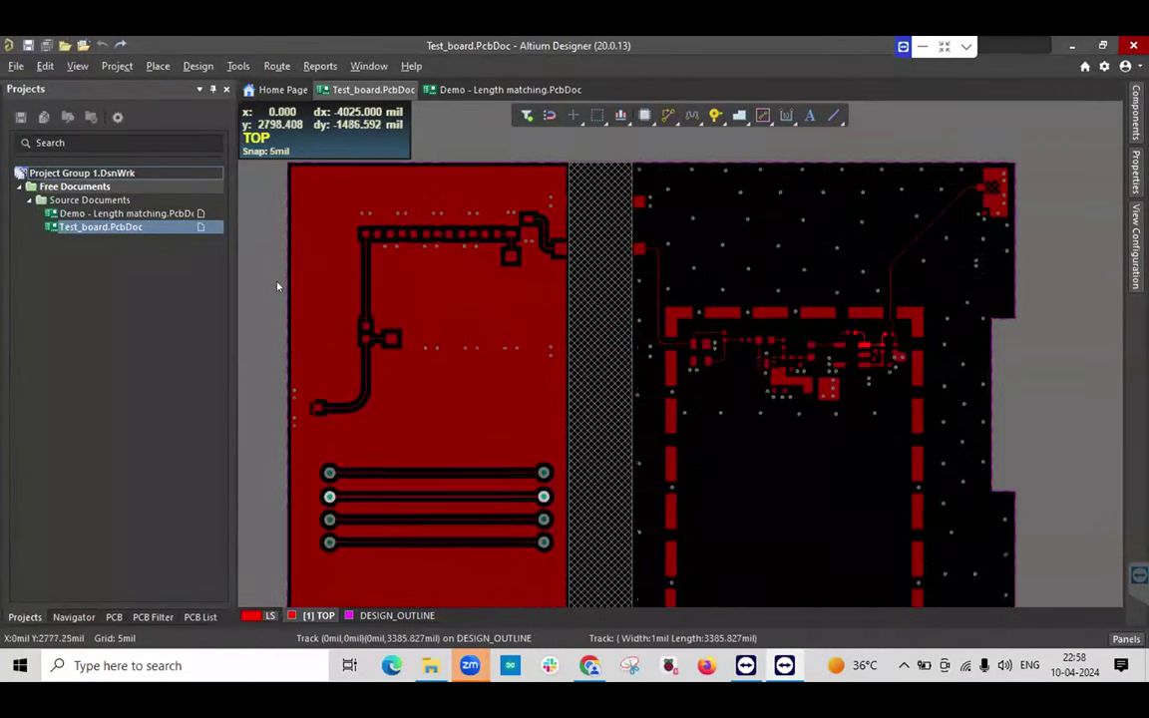
pyautogui.scroll(1, 277, 286)
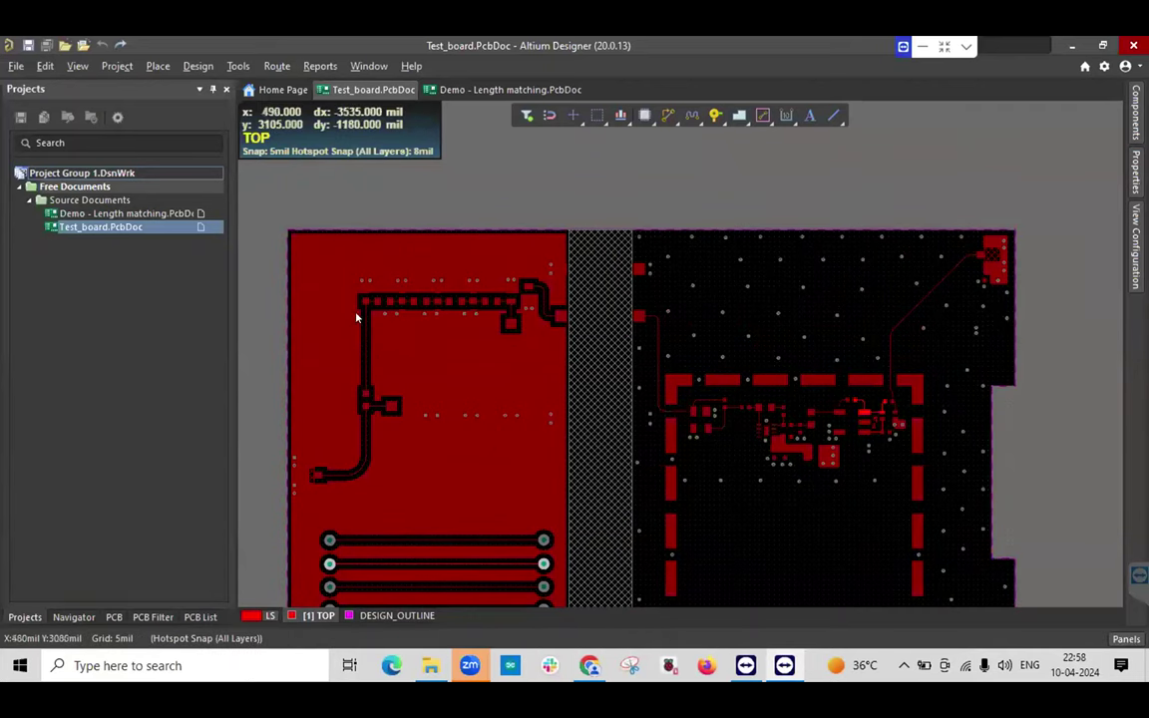
# Select the vertical track of net N176774 and frame it closely with the surrounding ground polygon.
pyautogui.keyDown('ctrl'); pyautogui.scroll(2, 315, 405); pyautogui.keyUp('ctrl')
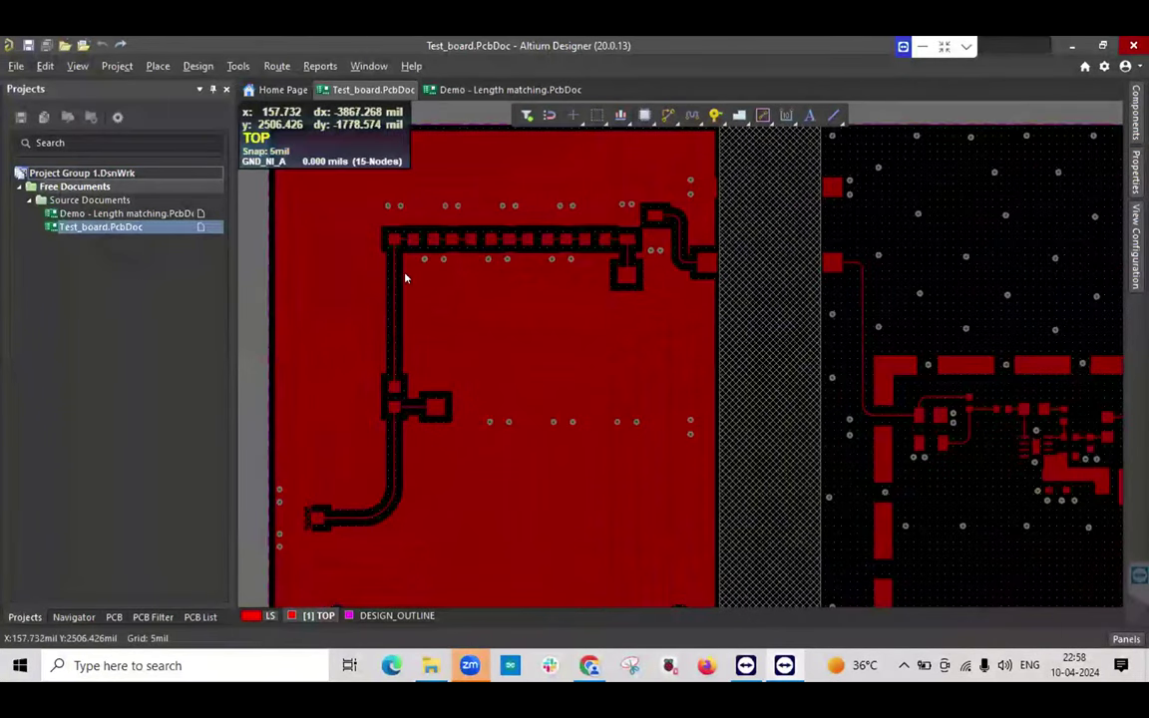
pyautogui.keyDown('ctrl'); pyautogui.scroll(2, 394, 304); pyautogui.keyUp('ctrl')
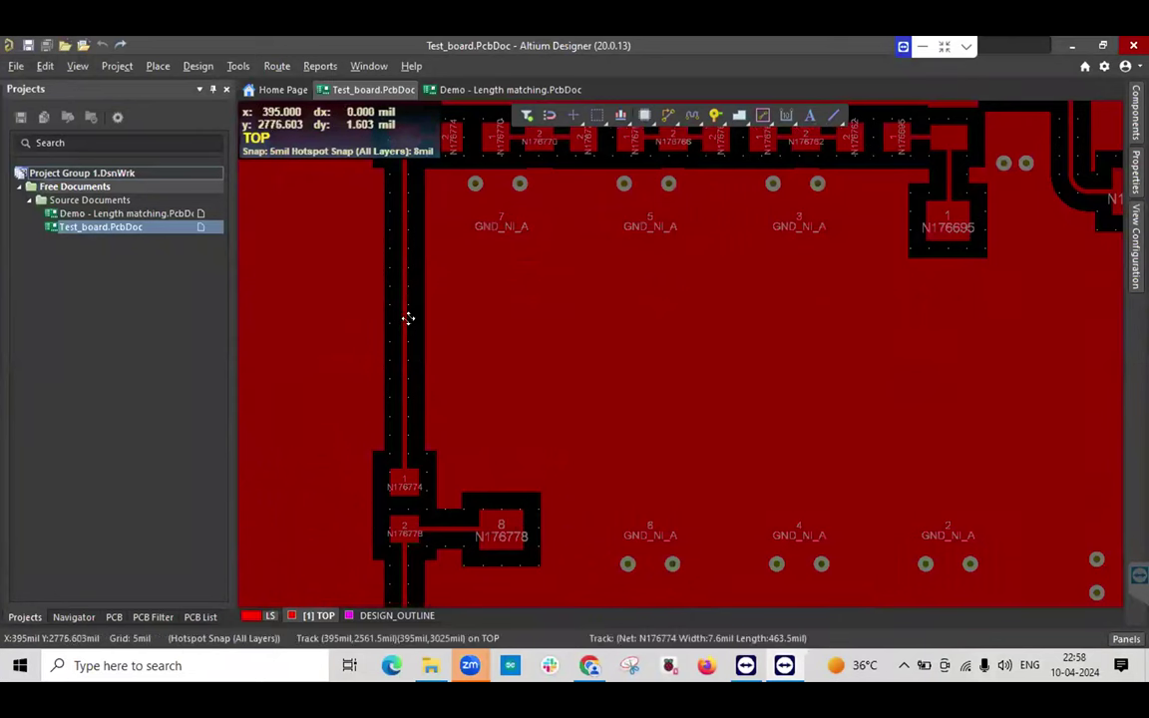
pyautogui.click(408, 317)
pyautogui.keyDown('ctrl'); pyautogui.scroll(-1, 539, 272); pyautogui.keyUp('ctrl')
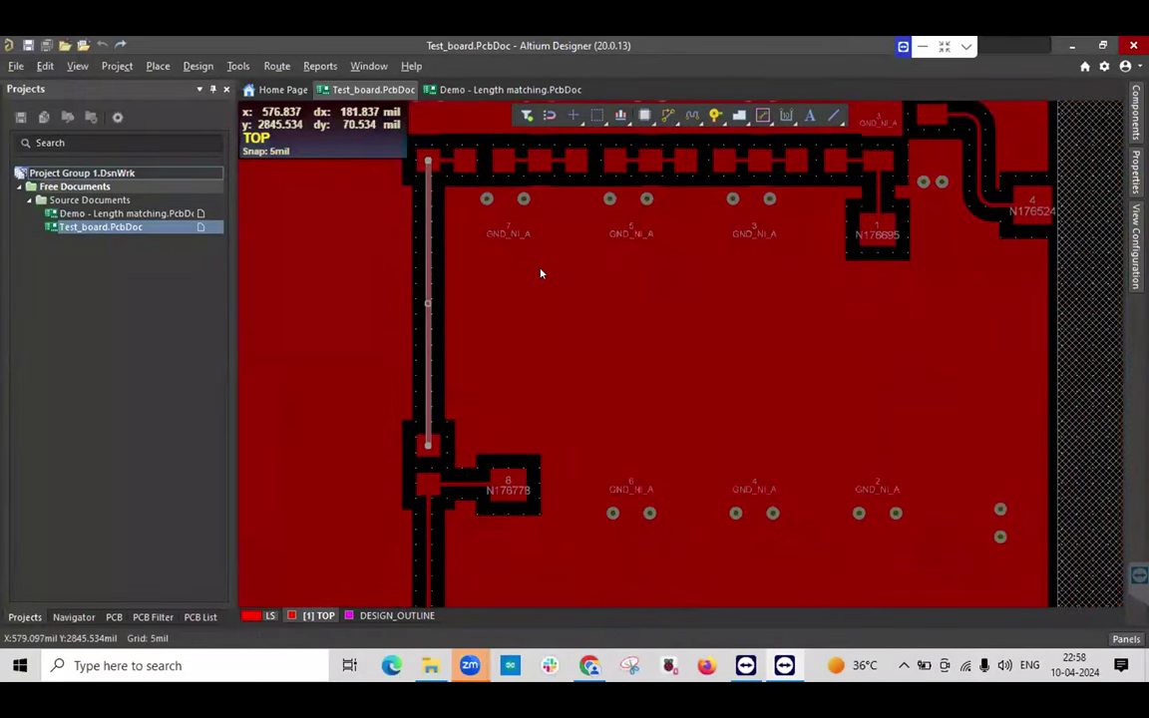
pyautogui.keyDown('ctrl'); pyautogui.scroll(-1, 540, 274); pyautogui.keyUp('ctrl')
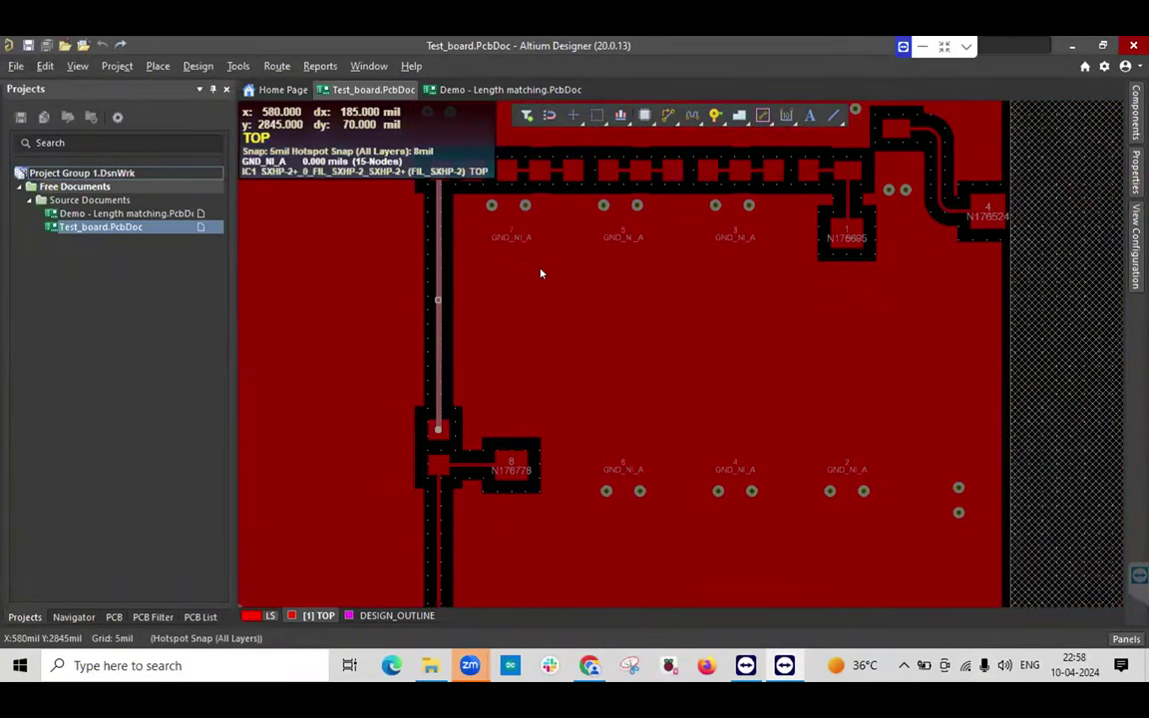
pyautogui.keyDown('ctrl'); pyautogui.scroll(-1, 516, 297); pyautogui.keyUp('ctrl')
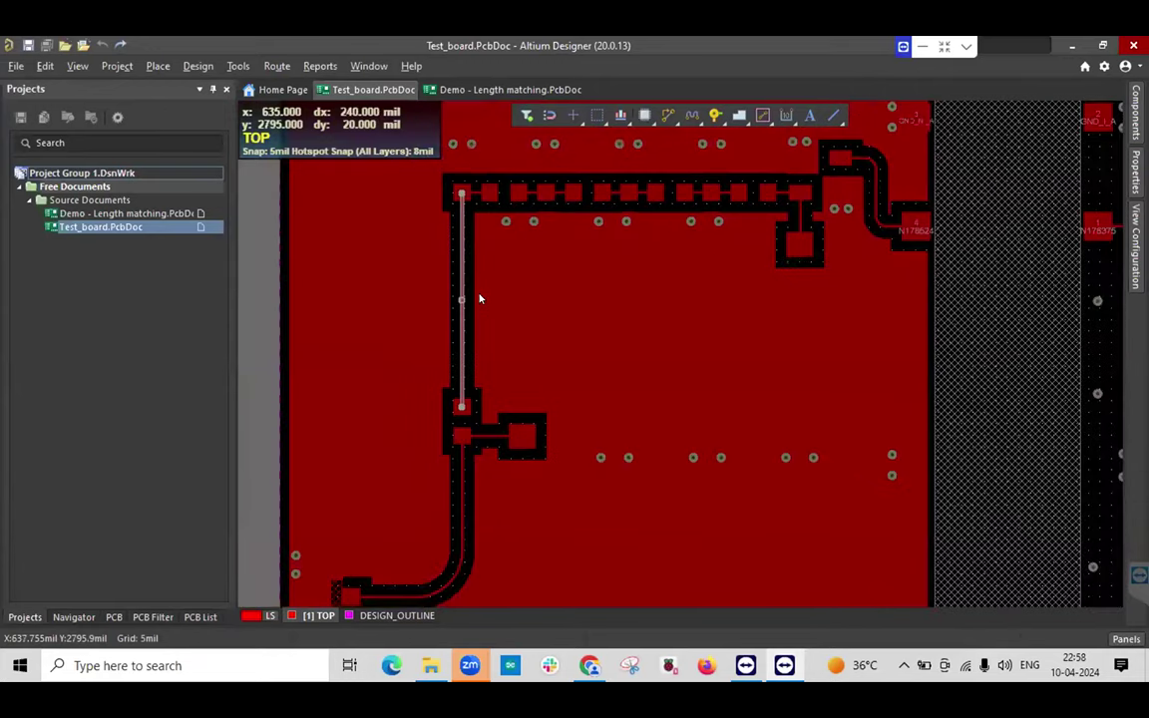
pyautogui.keyDown('ctrl'); pyautogui.scroll(-1, 483, 285); pyautogui.keyUp('ctrl')
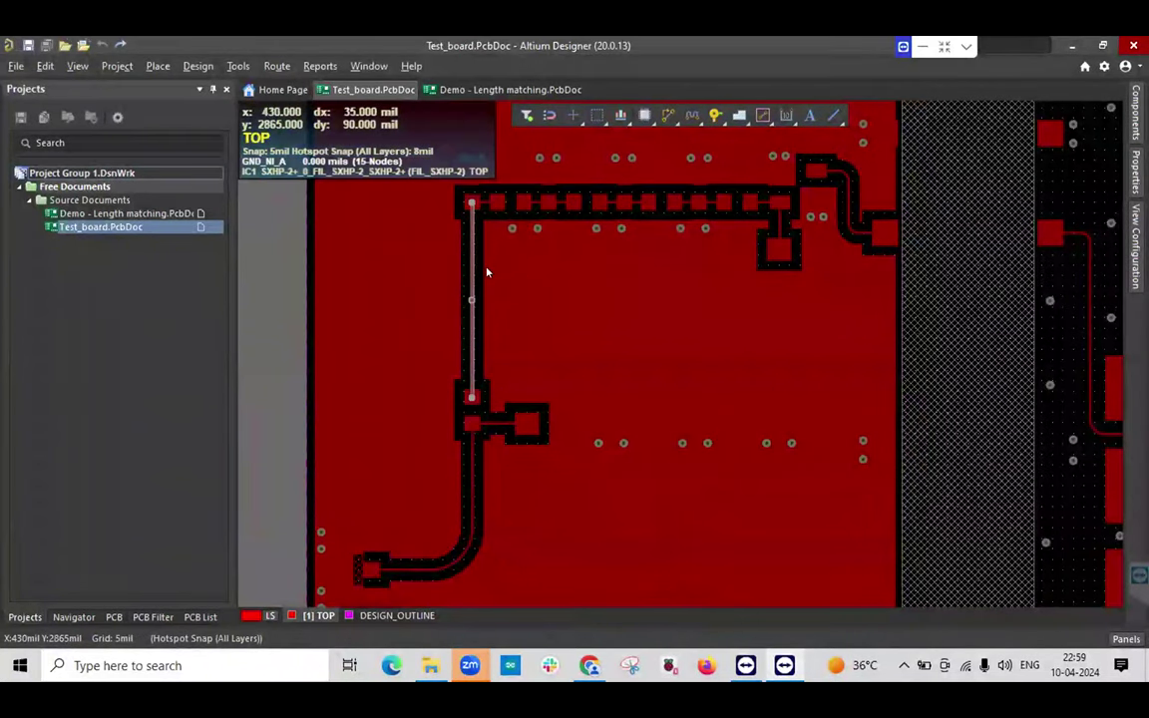
pyautogui.keyDown('ctrl'); pyautogui.scroll(1, 462, 298); pyautogui.keyUp('ctrl')
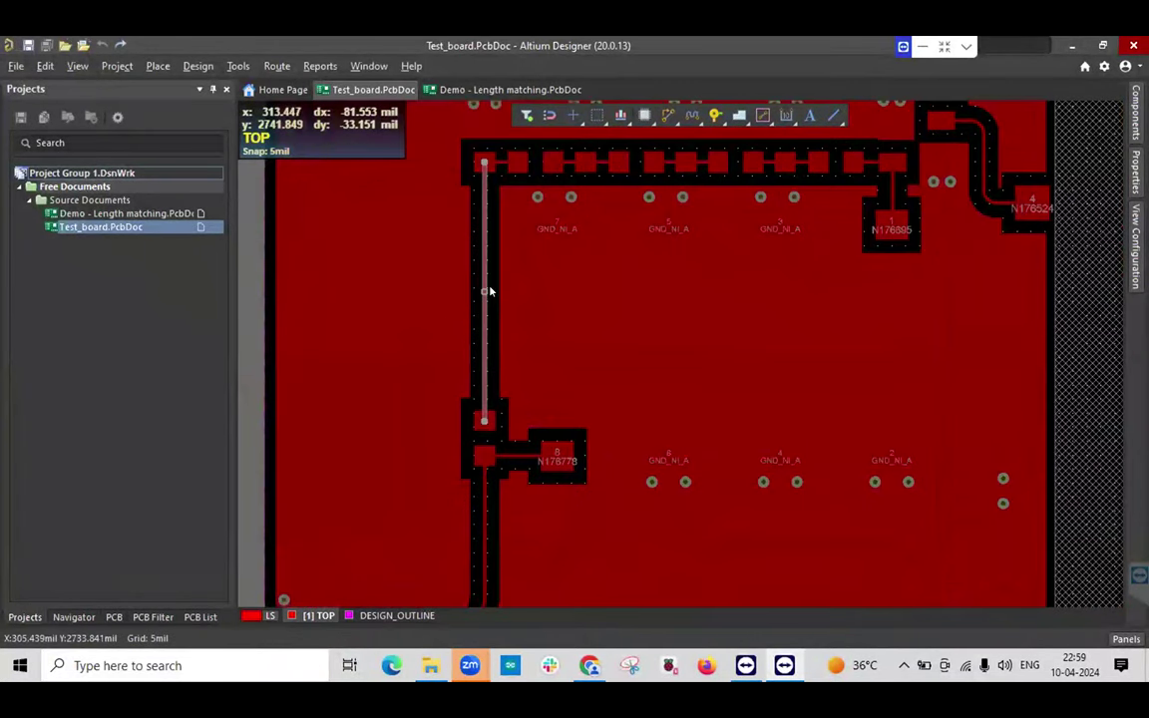
pyautogui.keyDown('ctrl'); pyautogui.scroll(1, 488, 291); pyautogui.keyUp('ctrl')
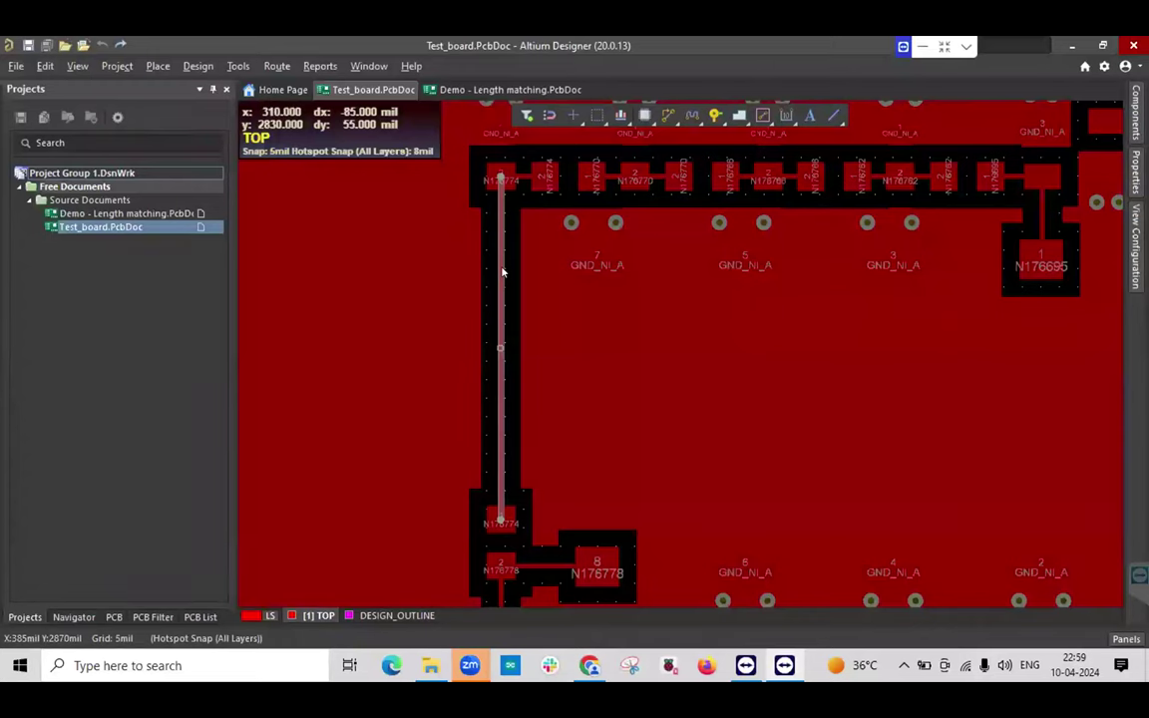
pyautogui.keyDown('ctrl'); pyautogui.scroll(-1, 500, 271); pyautogui.keyUp('ctrl')
pyautogui.keyDown('ctrl'); pyautogui.scroll(1, 505, 314); pyautogui.keyUp('ctrl')
pyautogui.keyDown('ctrl'); pyautogui.scroll(2, 518, 386); pyautogui.keyUp('ctrl')
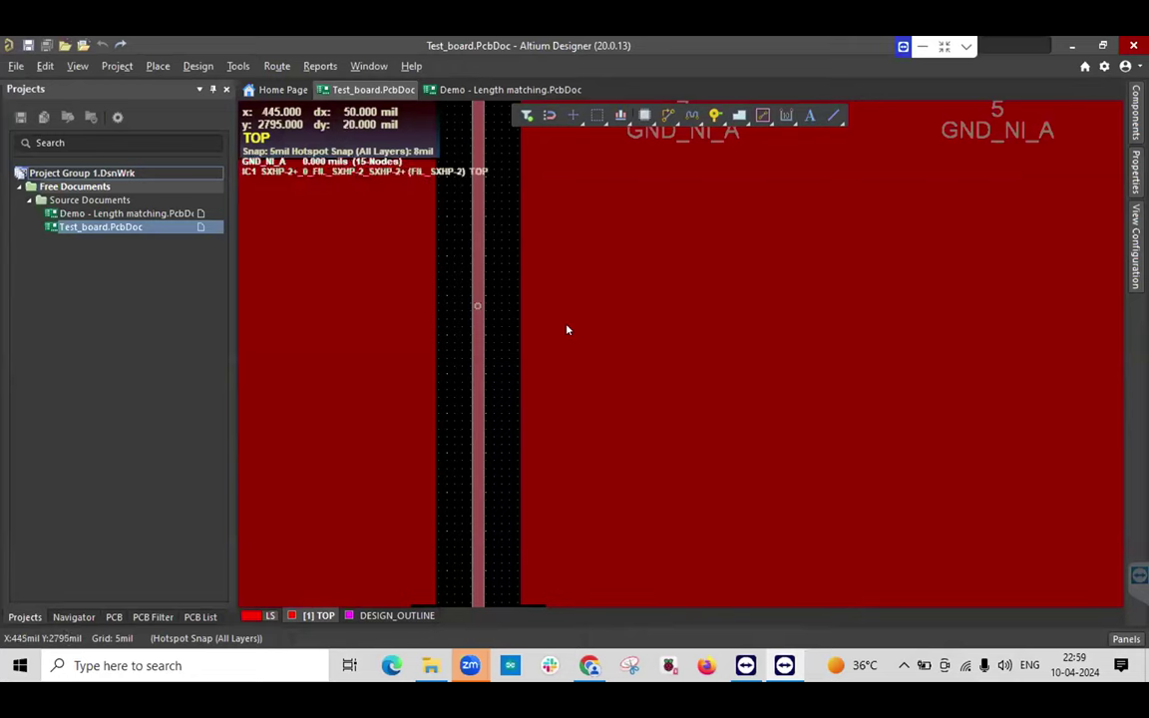
# Measure the clearance between the selected N176774 track and the adjacent ground polygon using Measure Primitives.
pyautogui.press('r')
pyautogui.press('p')
pyautogui.press('r')
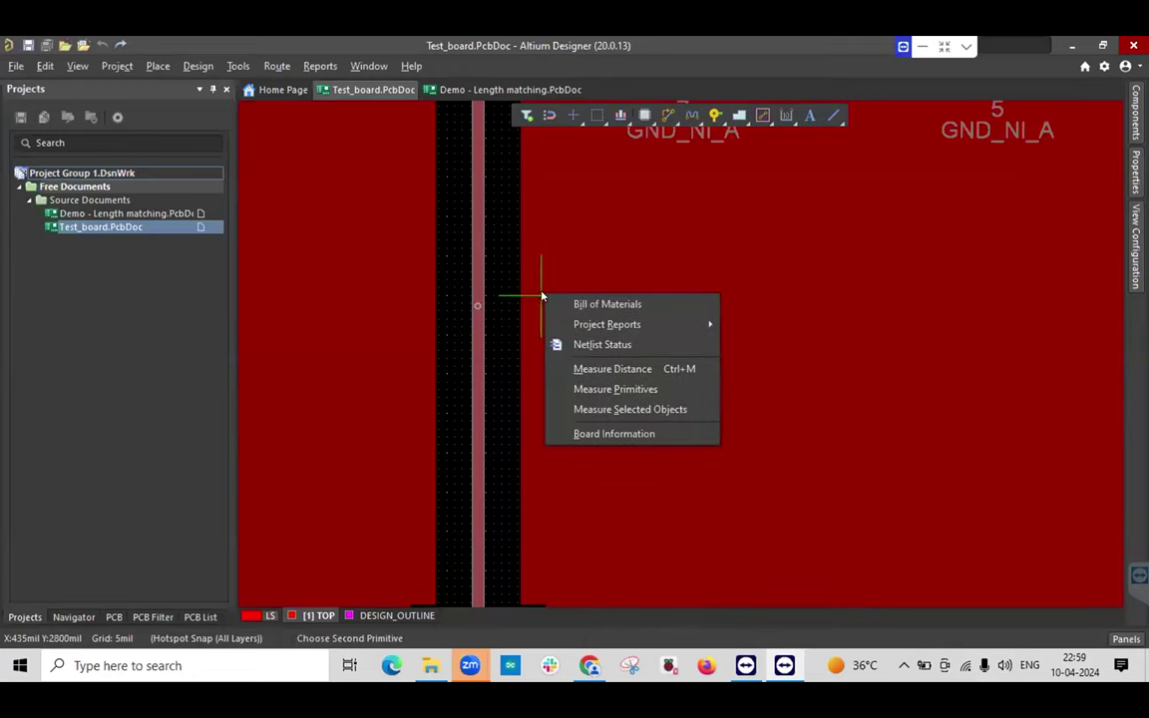
pyautogui.press('p')
pyautogui.click(478, 264)
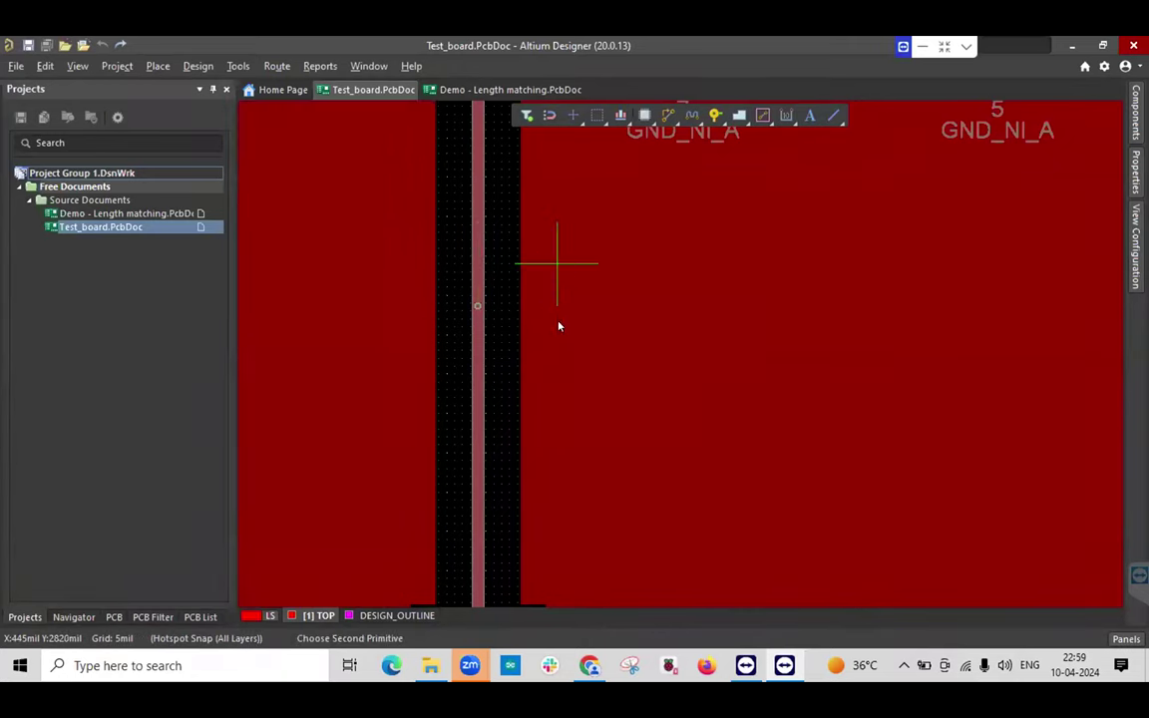
pyautogui.click(557, 261)
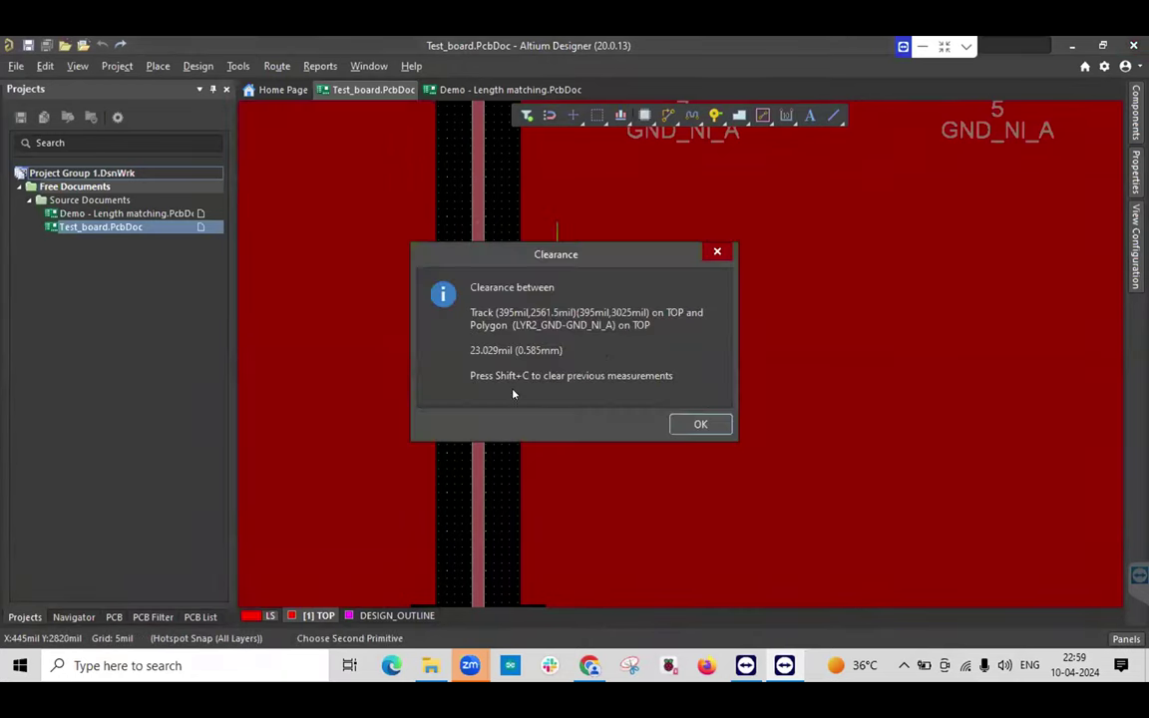
pyautogui.click(700, 424)
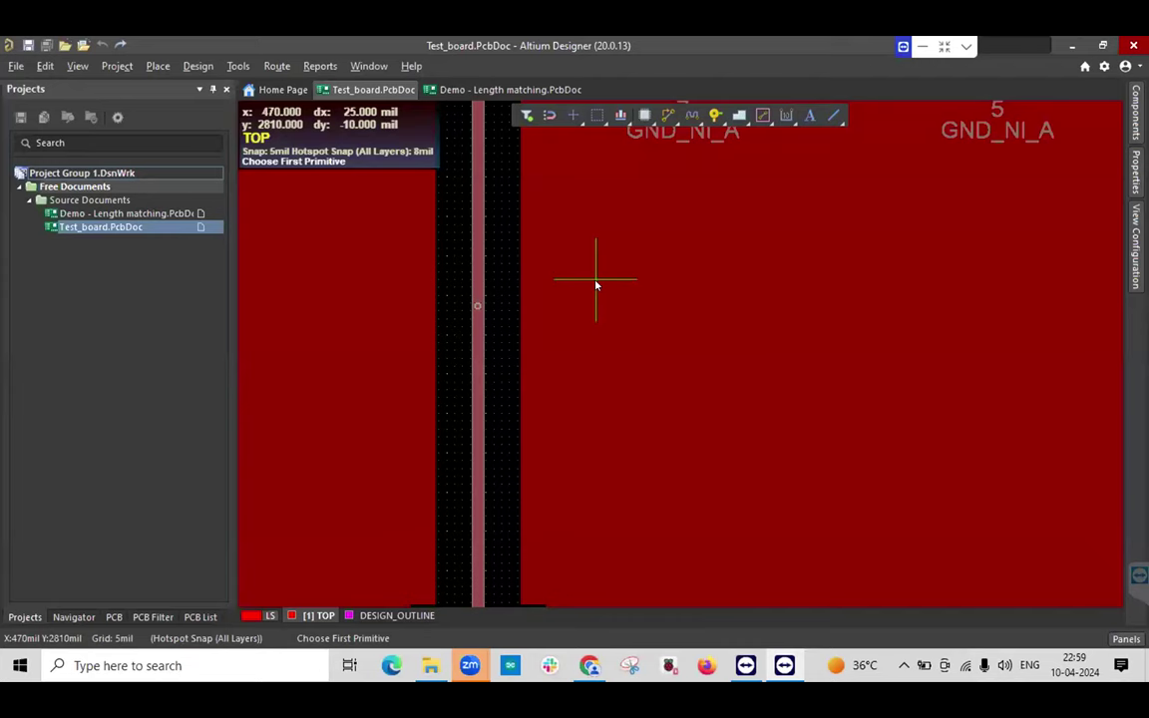
pyautogui.rightClick(596, 279)
# Open the Add Shielding to Net settings for the selected track's net, N176774.
pyautogui.keyDown('ctrl'); pyautogui.scroll(-2, 596, 278); pyautogui.keyUp('ctrl')
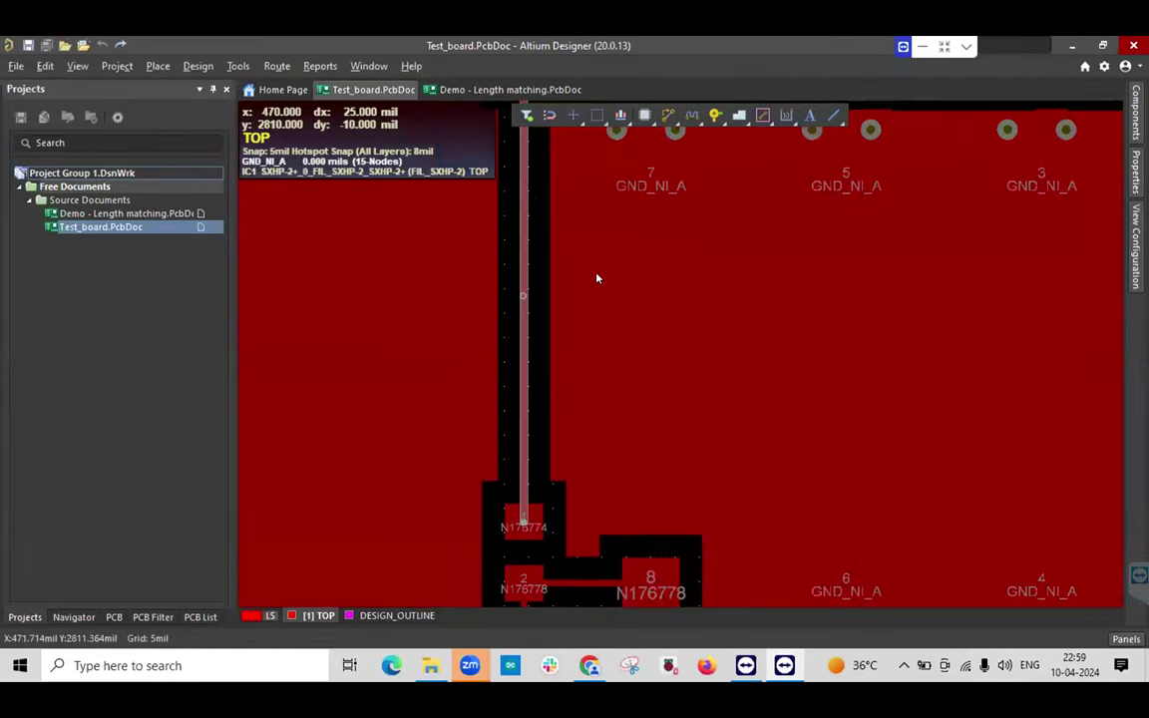
pyautogui.keyDown('ctrl'); pyautogui.scroll(-2, 596, 279); pyautogui.keyUp('ctrl')
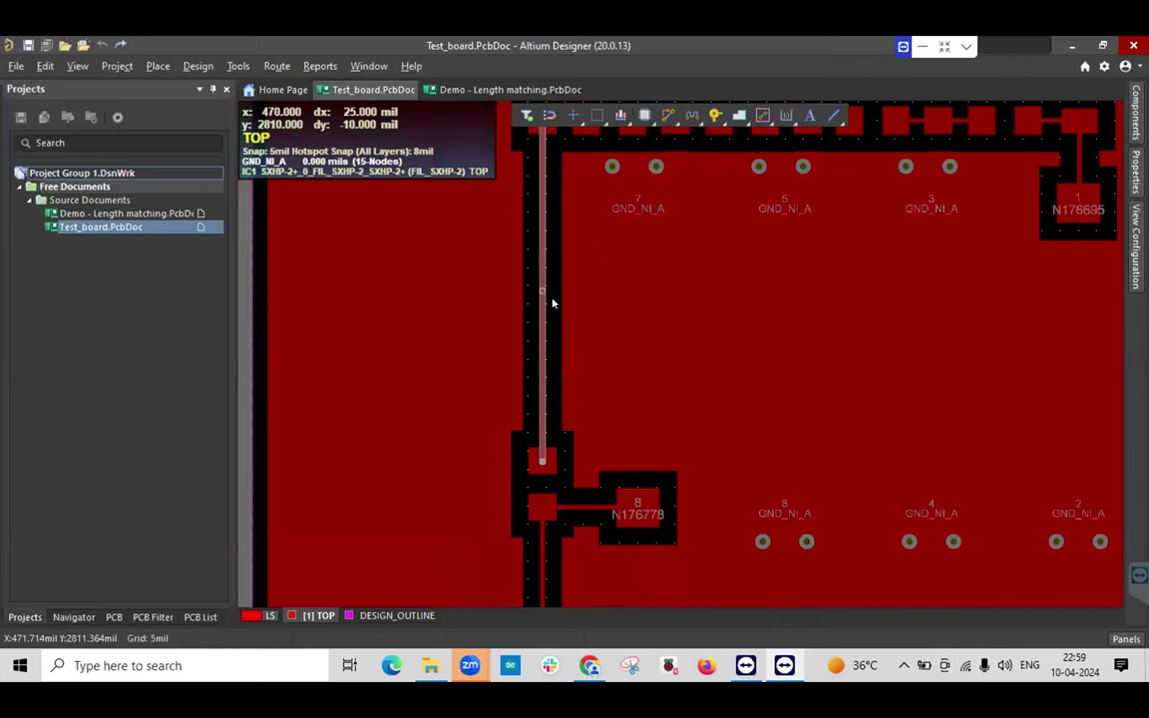
pyautogui.keyDown('ctrl'); pyautogui.scroll(-1, 547, 291); pyautogui.keyUp('ctrl')
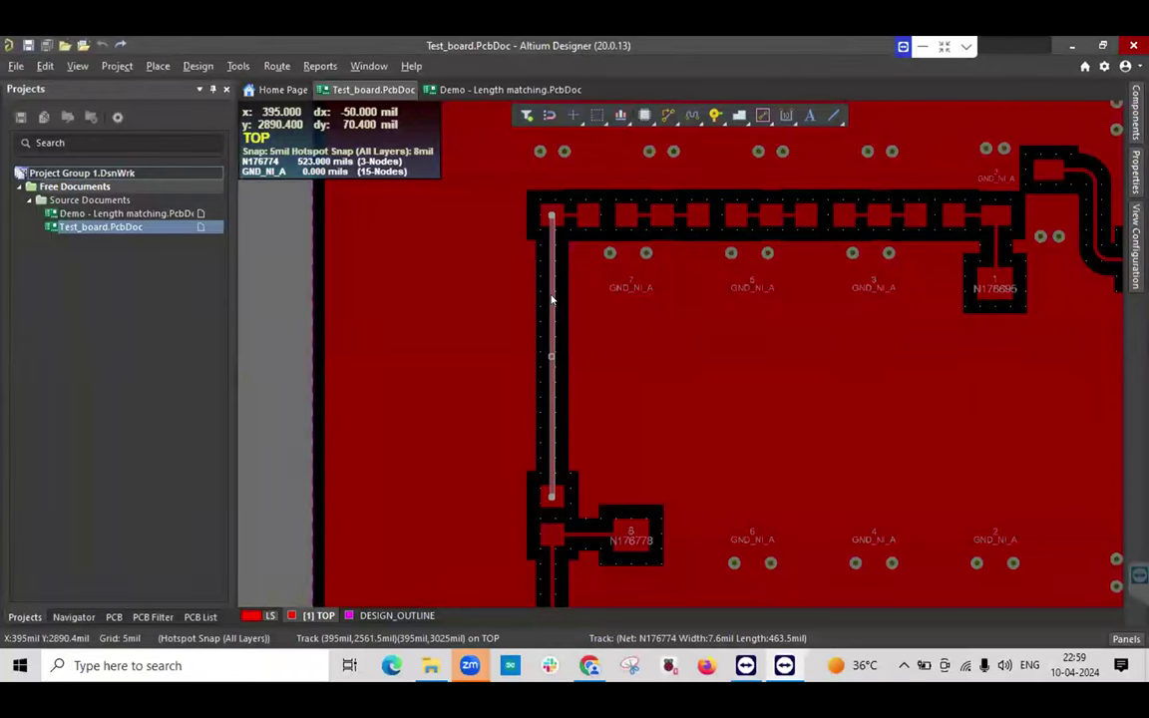
pyautogui.click(239, 66)
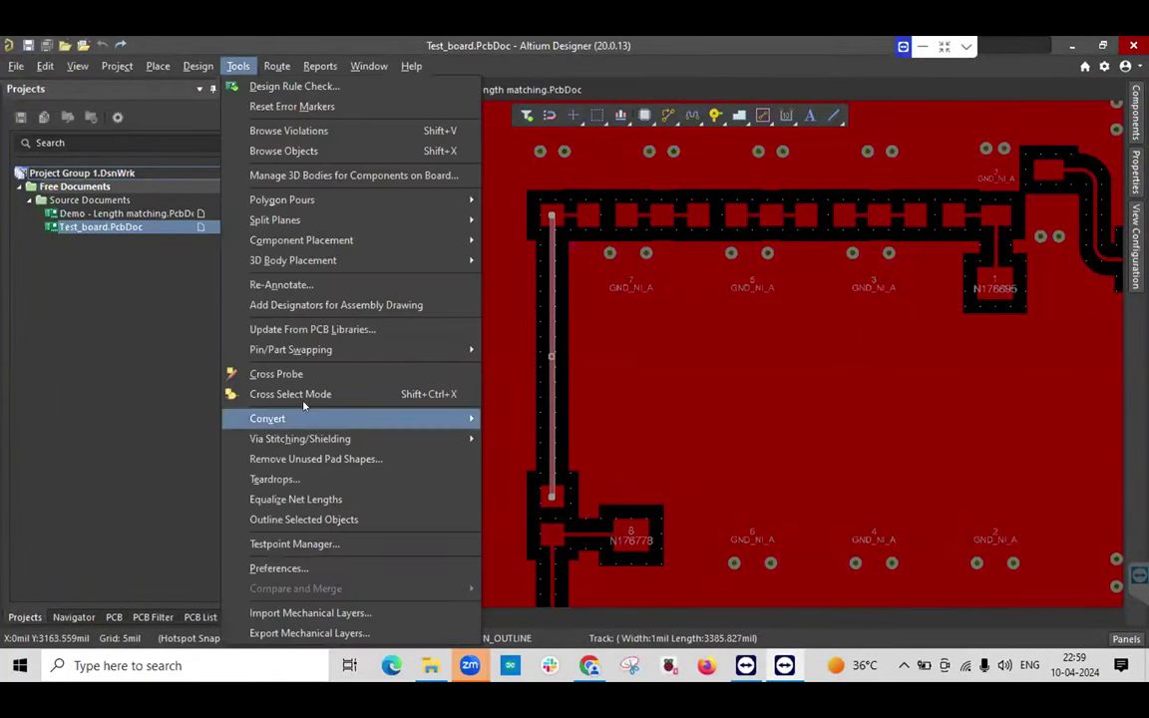
pyautogui.moveTo(300, 441)
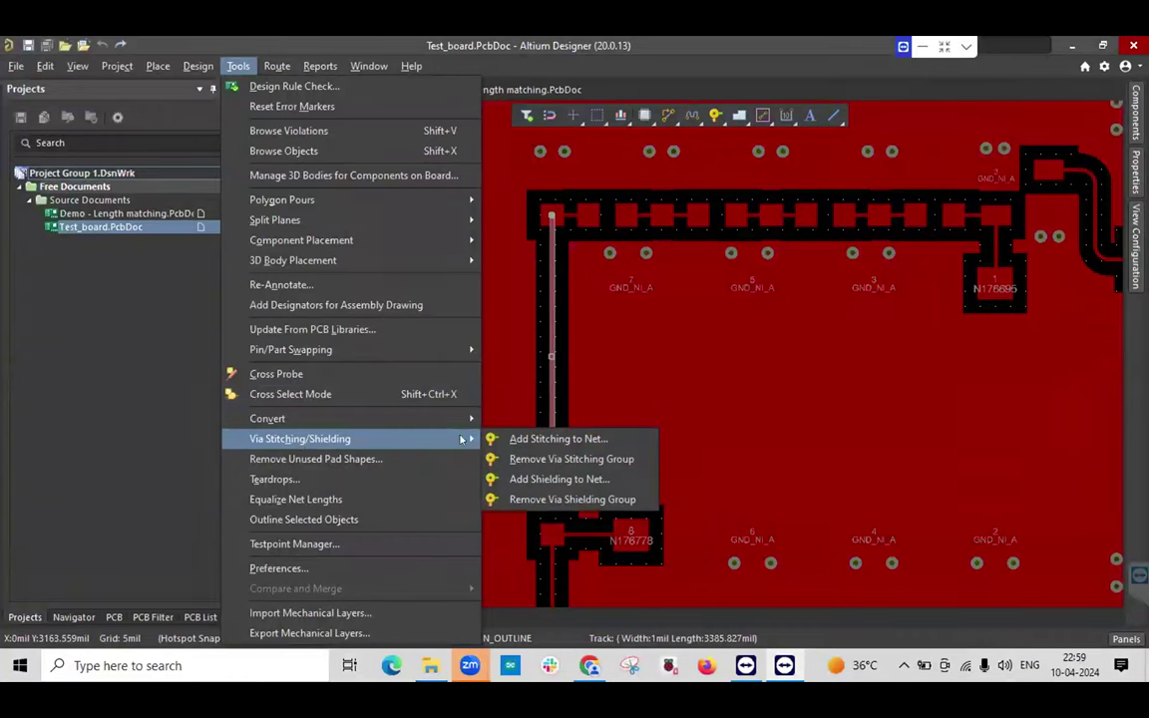
pyautogui.click(546, 481)
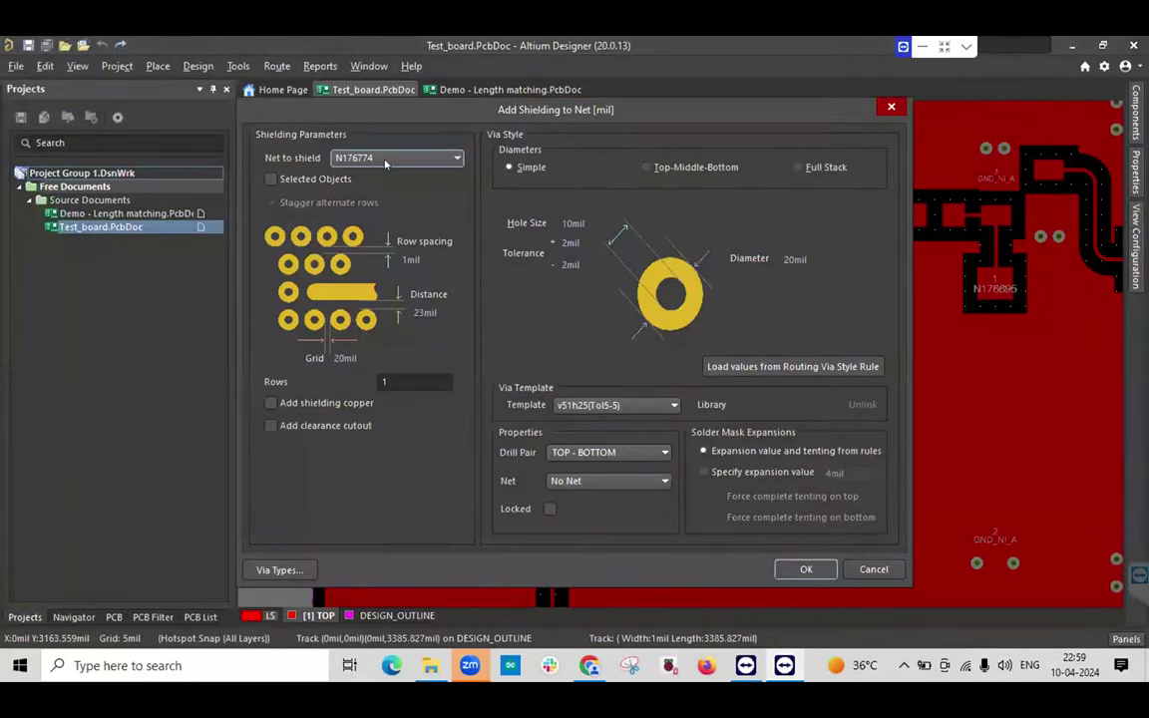
# Review the shielding row count, grid and distance, plus the via hole size and diameter.
pyautogui.click(398, 381)
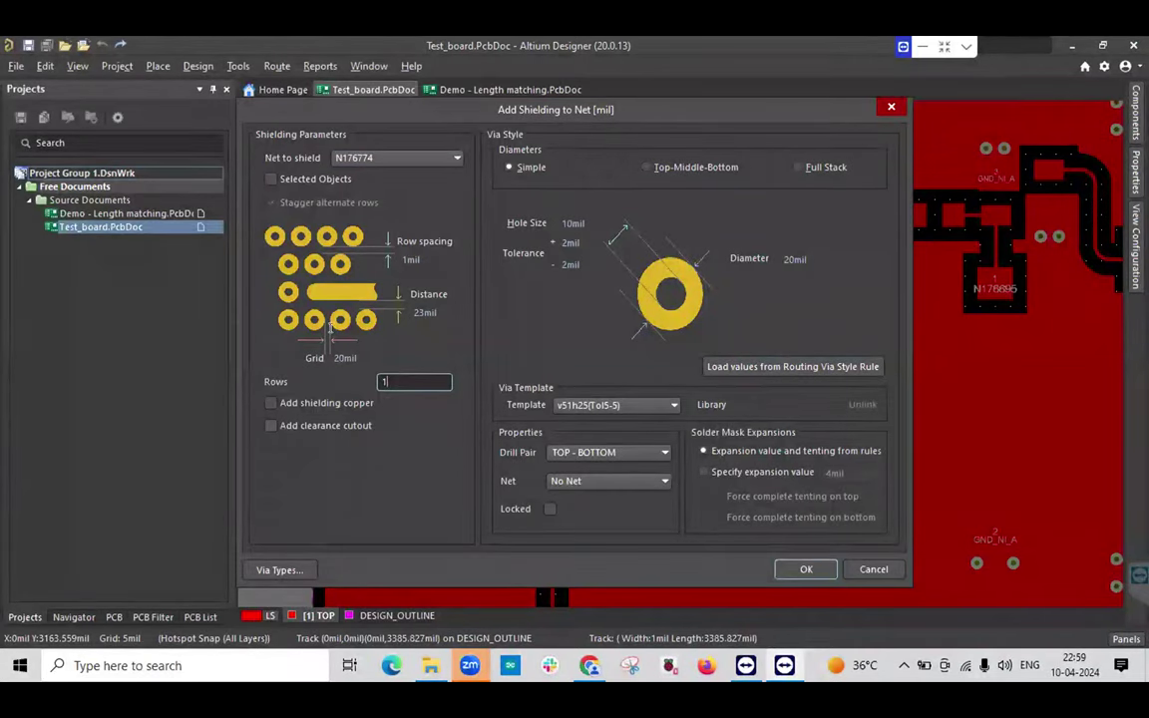
pyautogui.click(345, 357)
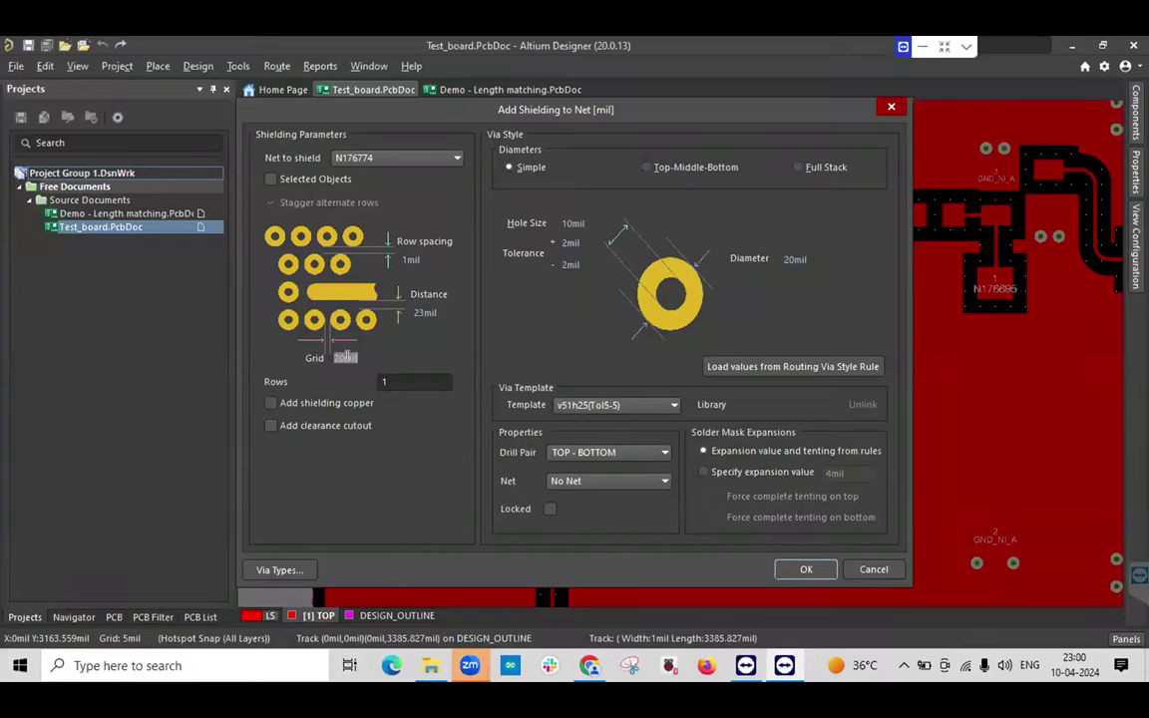
pyautogui.click(426, 314)
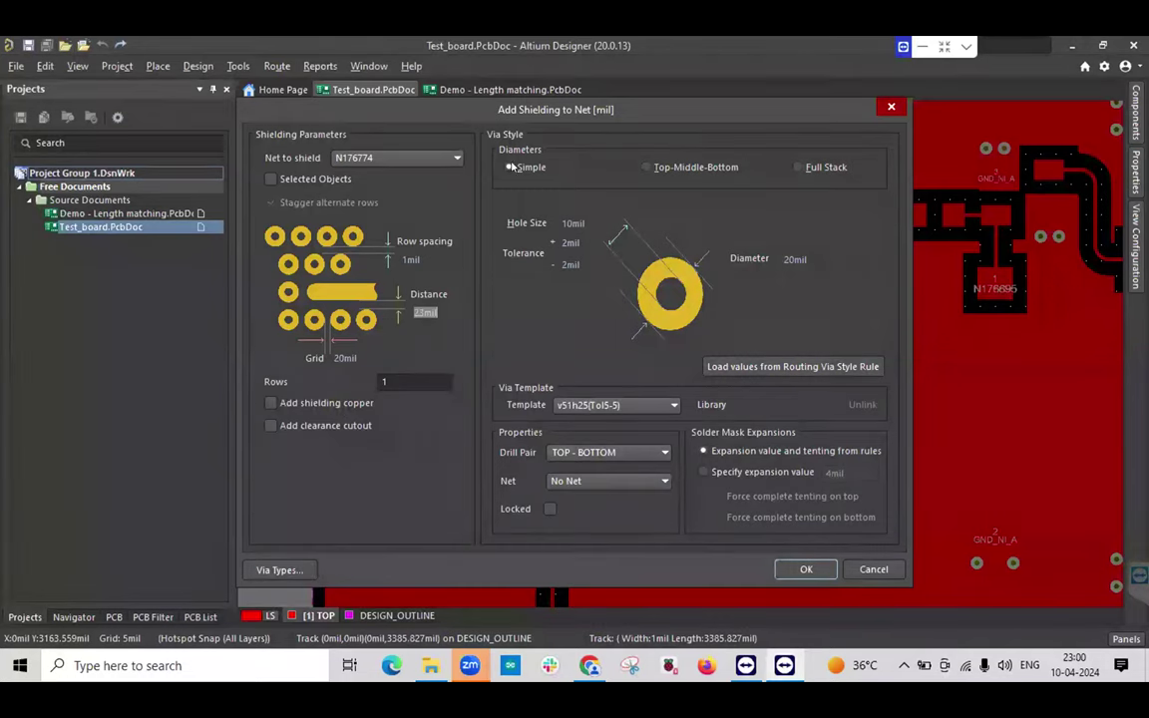
pyautogui.click(573, 221)
pyautogui.click(787, 258)
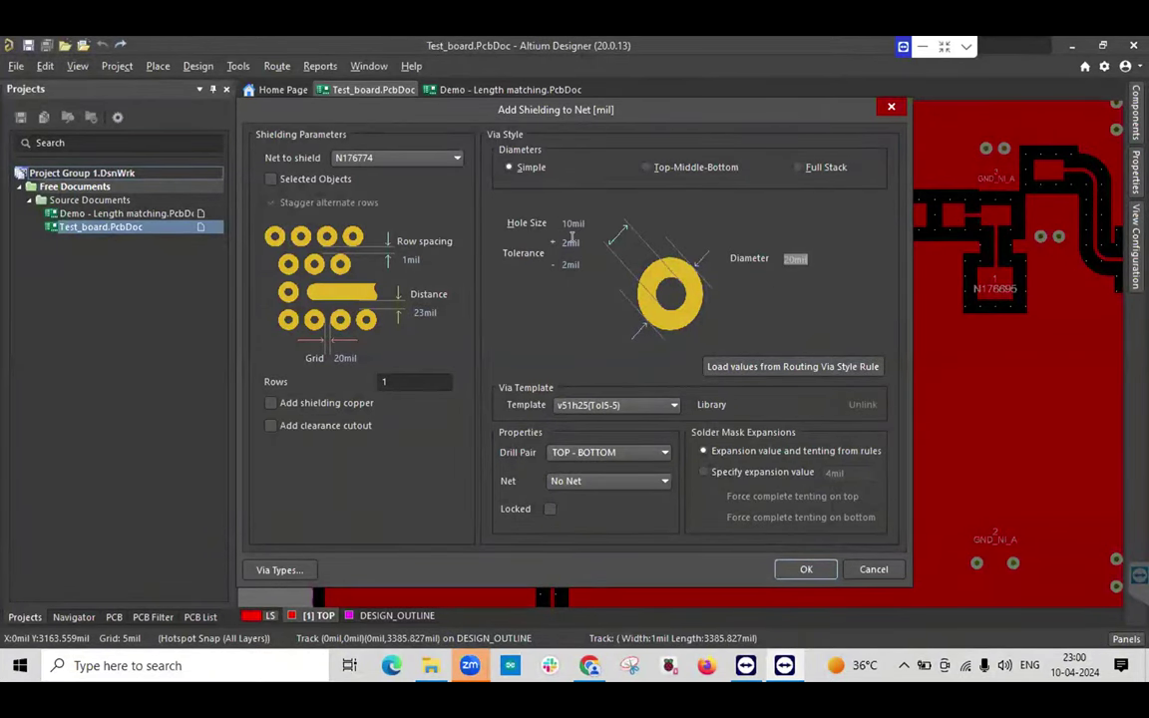
# Try the Top-Middle-Bottom and Full Stack via diameter modes, then return to Simple.
pyautogui.click(646, 166)
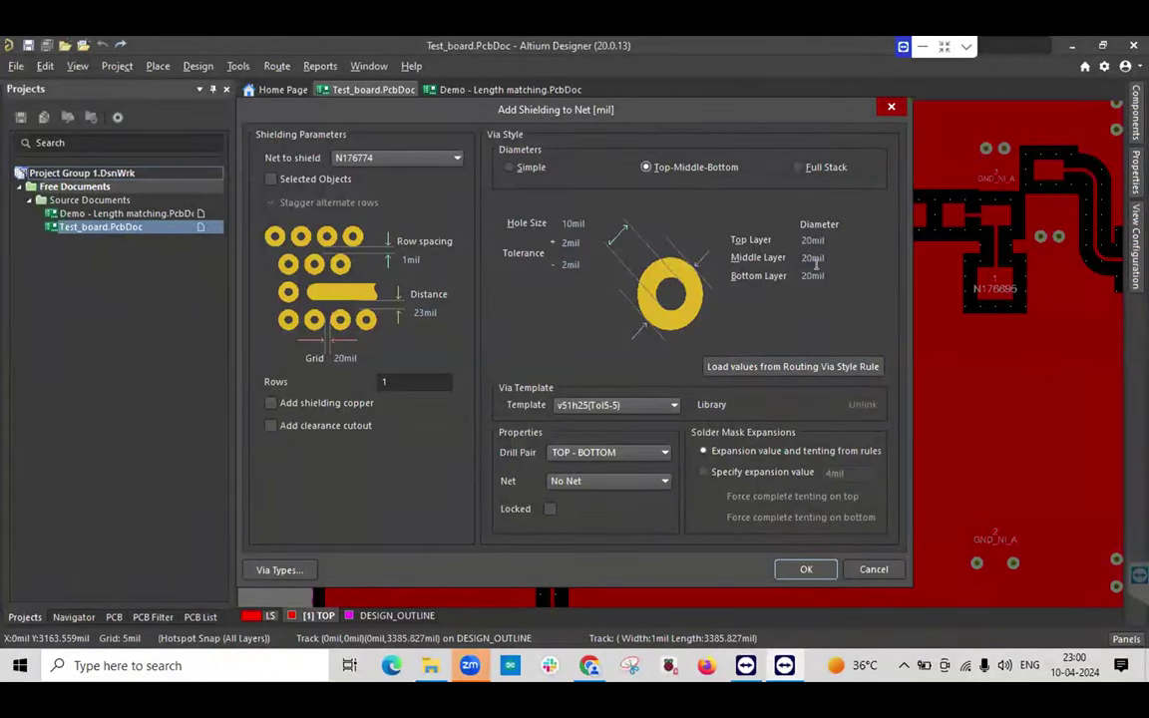
pyautogui.click(798, 166)
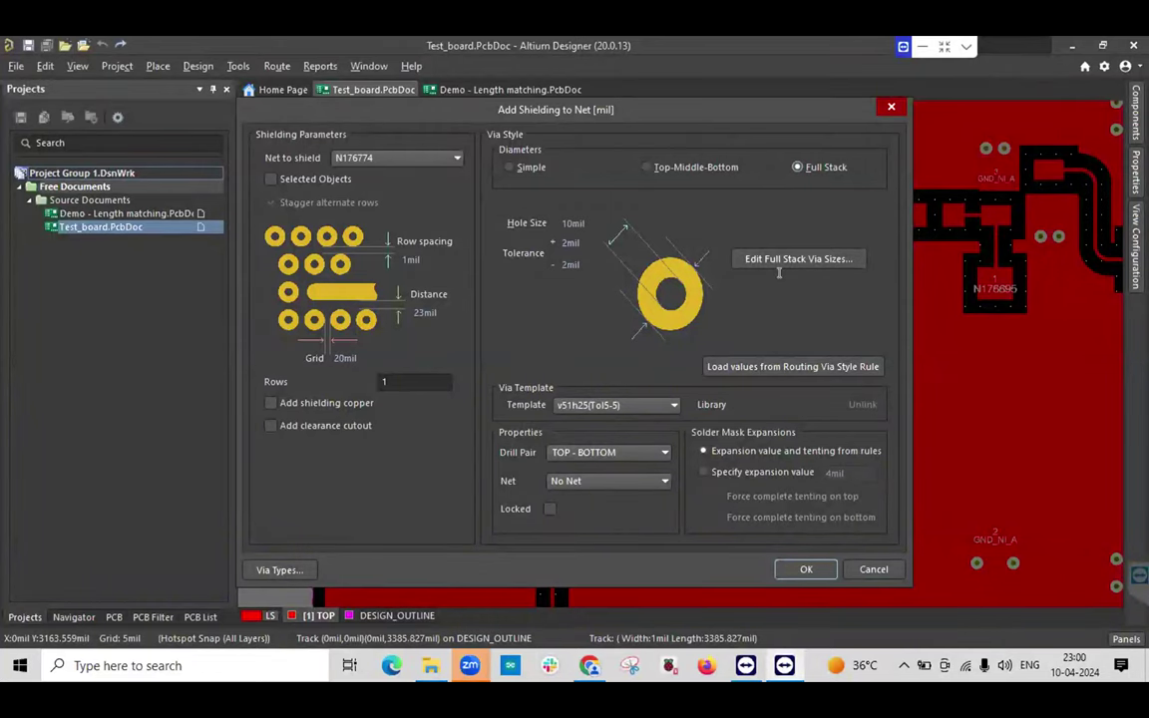
pyautogui.click(507, 167)
# Add one row of TOP - BOTTOM shielding vias to net N176774: 20 mil grid, 23 mil distance, 10 mil hole, 20 mil diameter, no net.
pyautogui.click(645, 451)
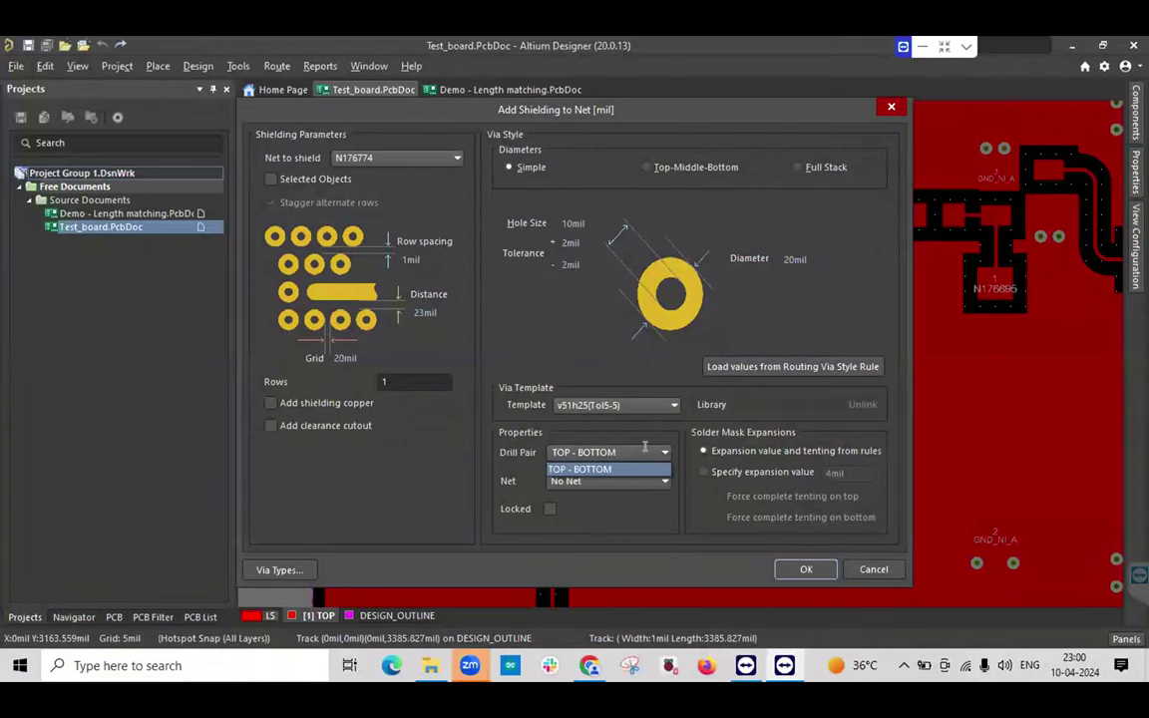
pyautogui.click(644, 448)
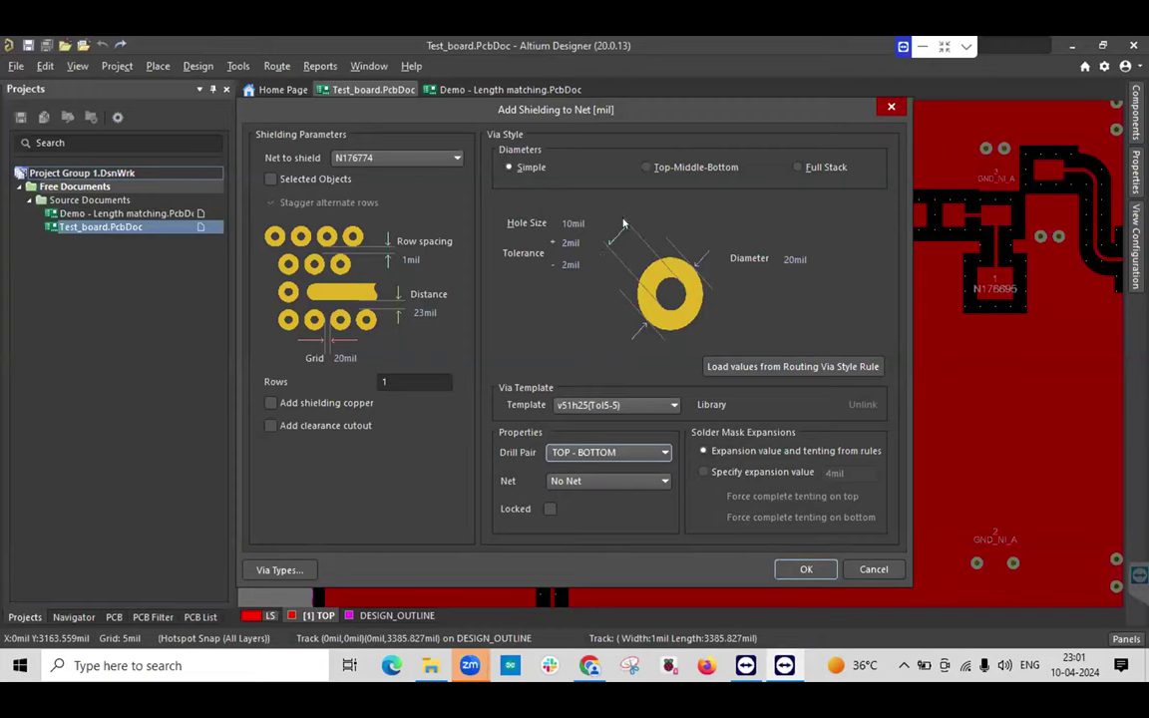
pyautogui.click(804, 568)
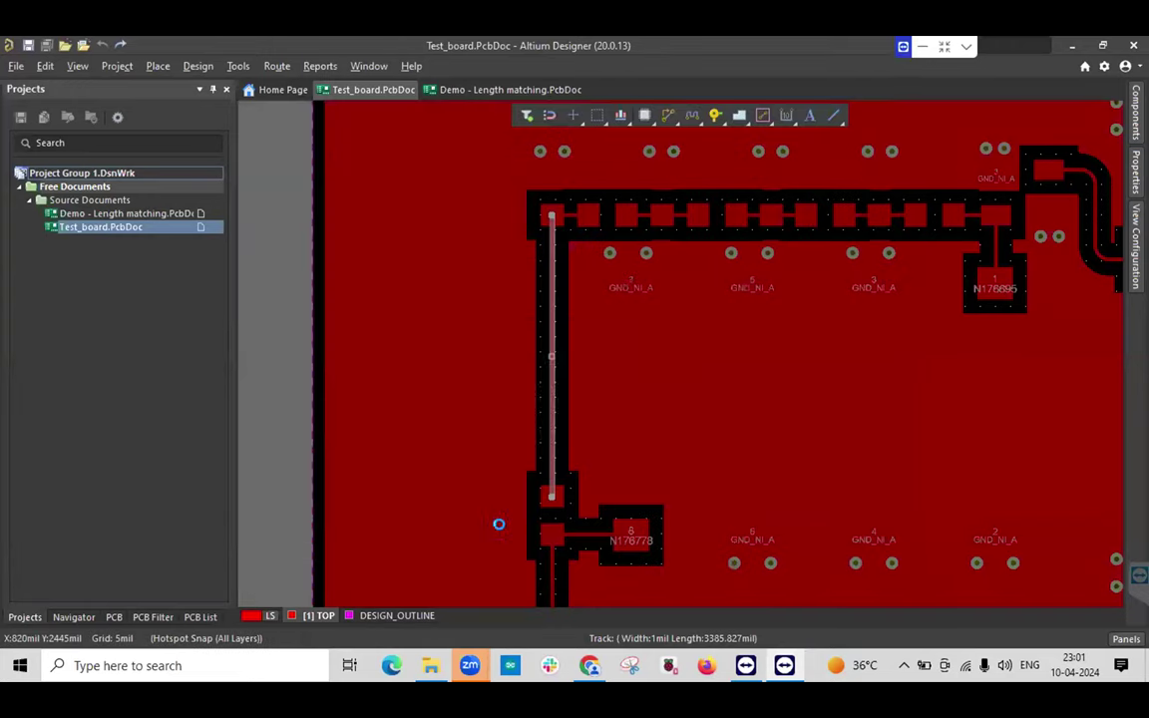
# Acknowledge the shielding result and inspect the vias placed on both sides of the N176774 trace.
pyautogui.click(668, 381)
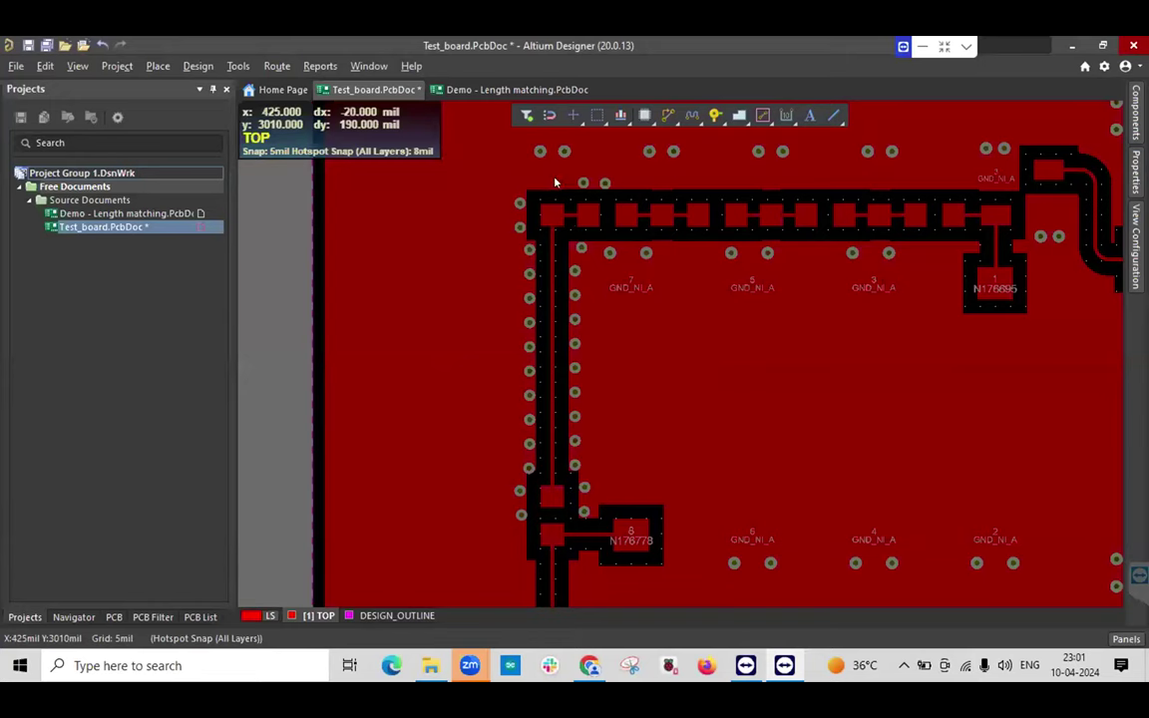
pyautogui.scroll(2, 559, 371)
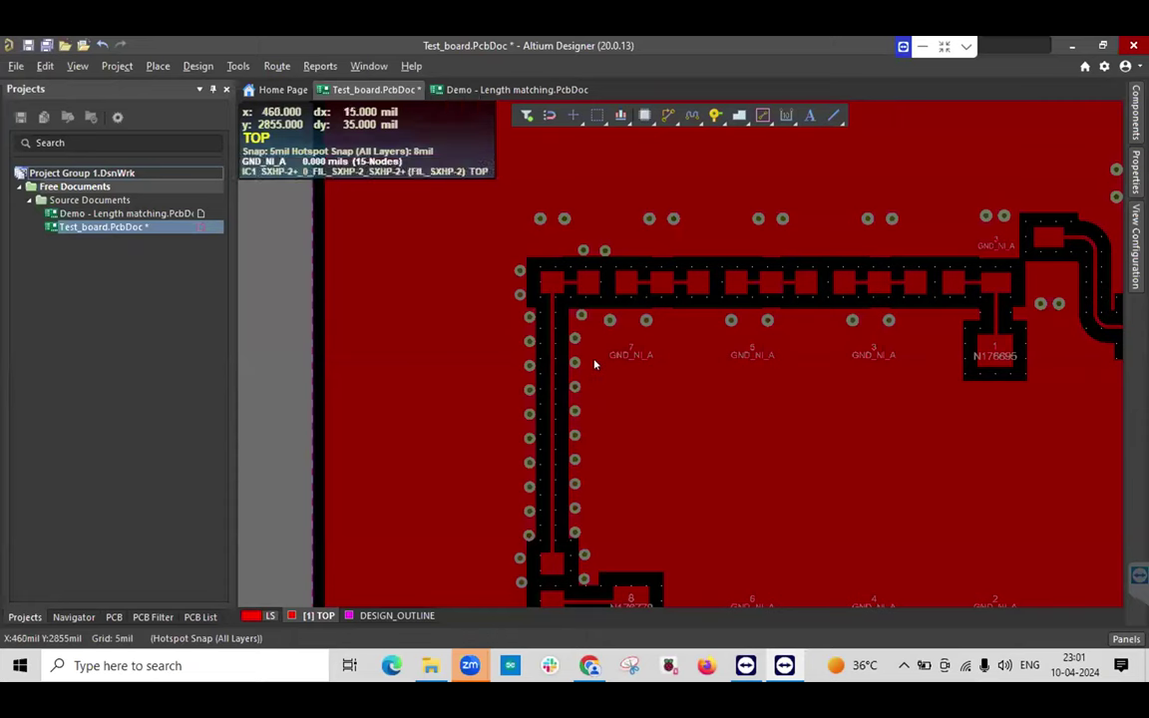
pyautogui.scroll(-8, 594, 362)
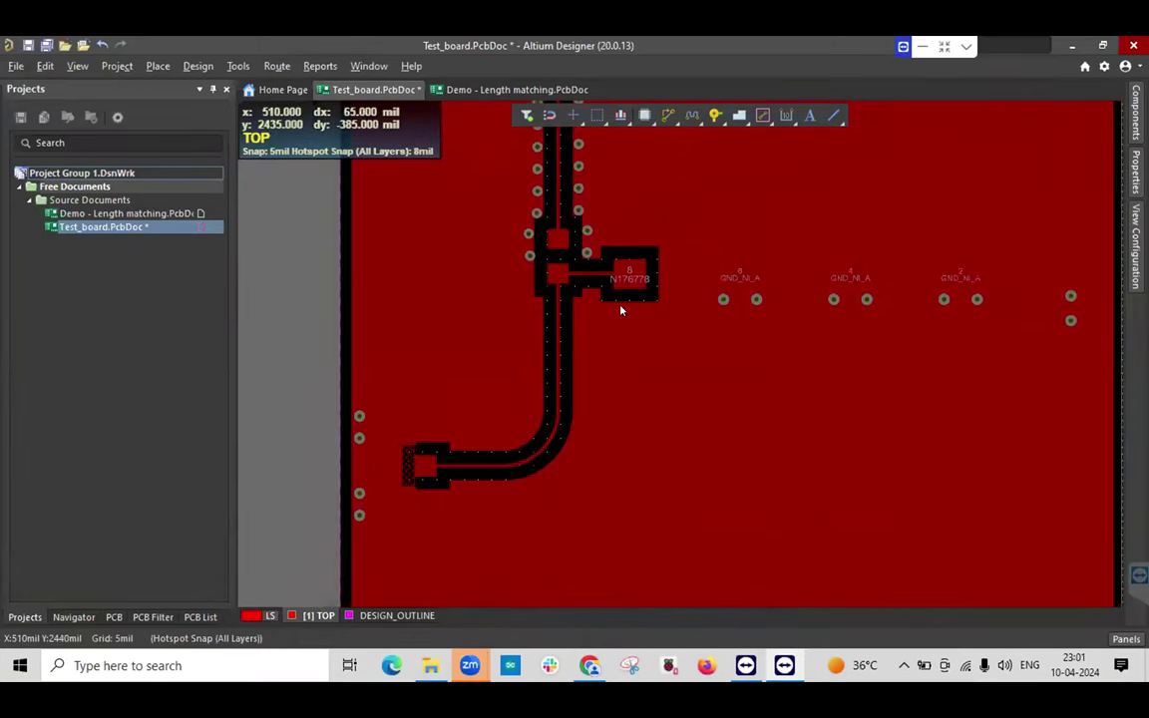
# Select the upper two of the four parallel horizontal tracks below the shielded trace.
pyautogui.scroll(-8, 620, 309)
pyautogui.scroll(-2, 620, 359)
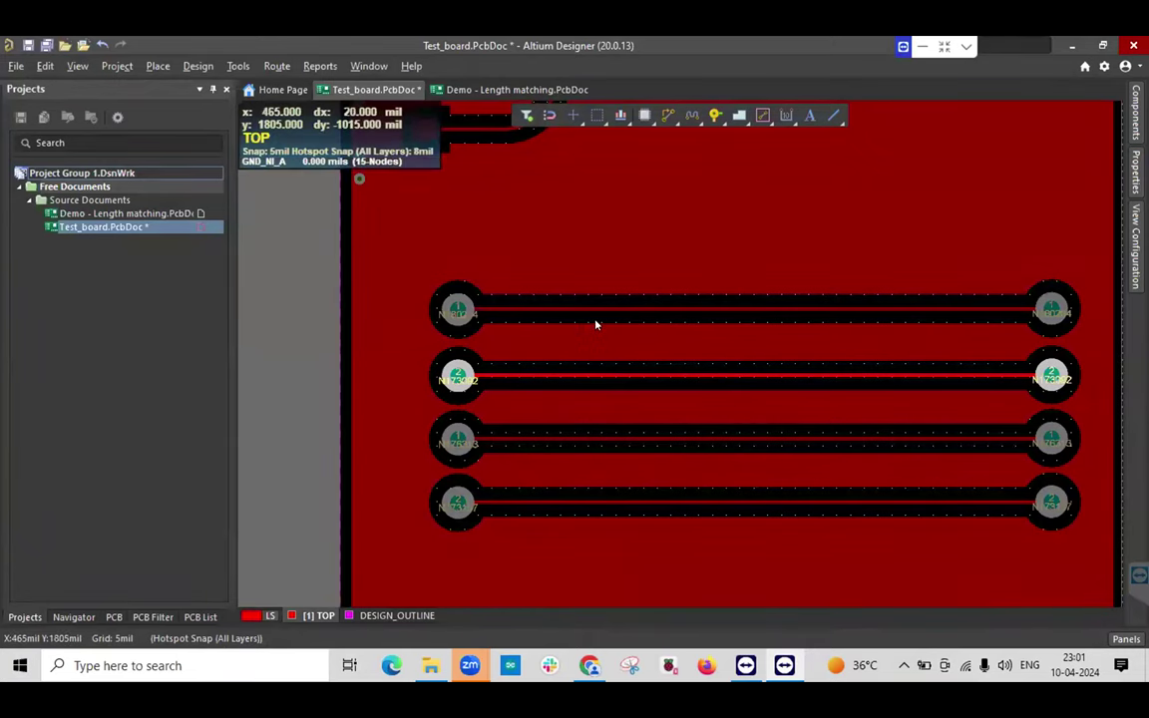
pyautogui.keyDown('ctrl'); pyautogui.scroll(2, 608, 331); pyautogui.keyUp('ctrl')
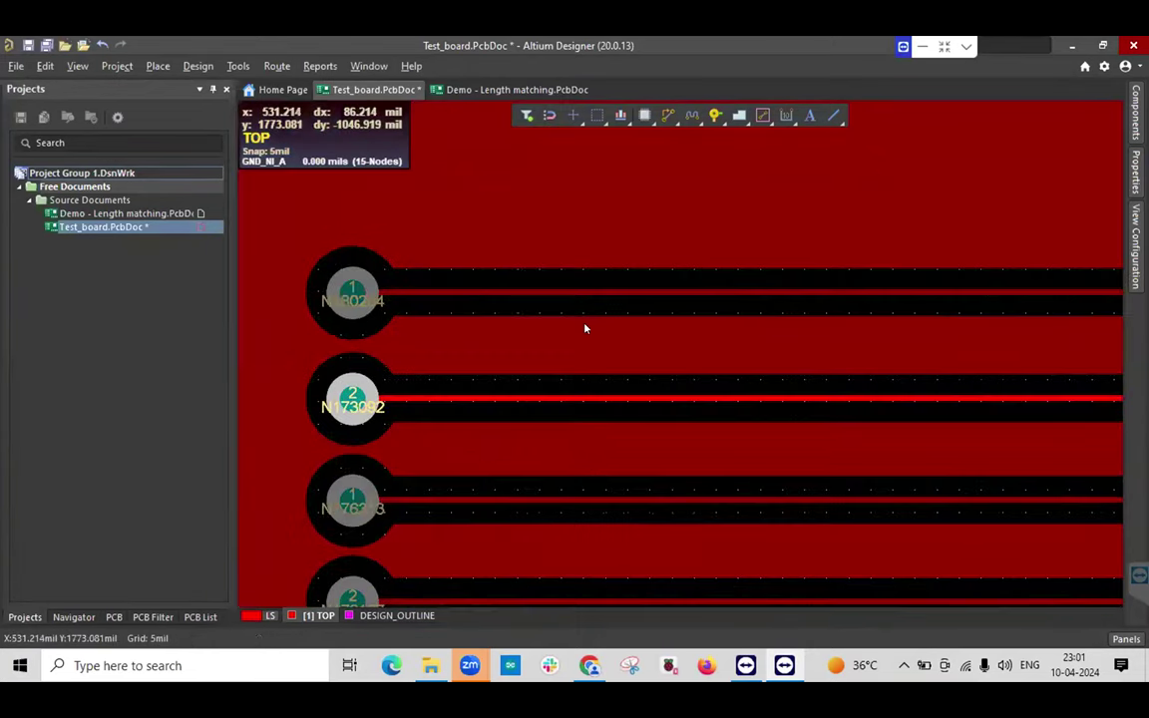
pyautogui.click(564, 294)
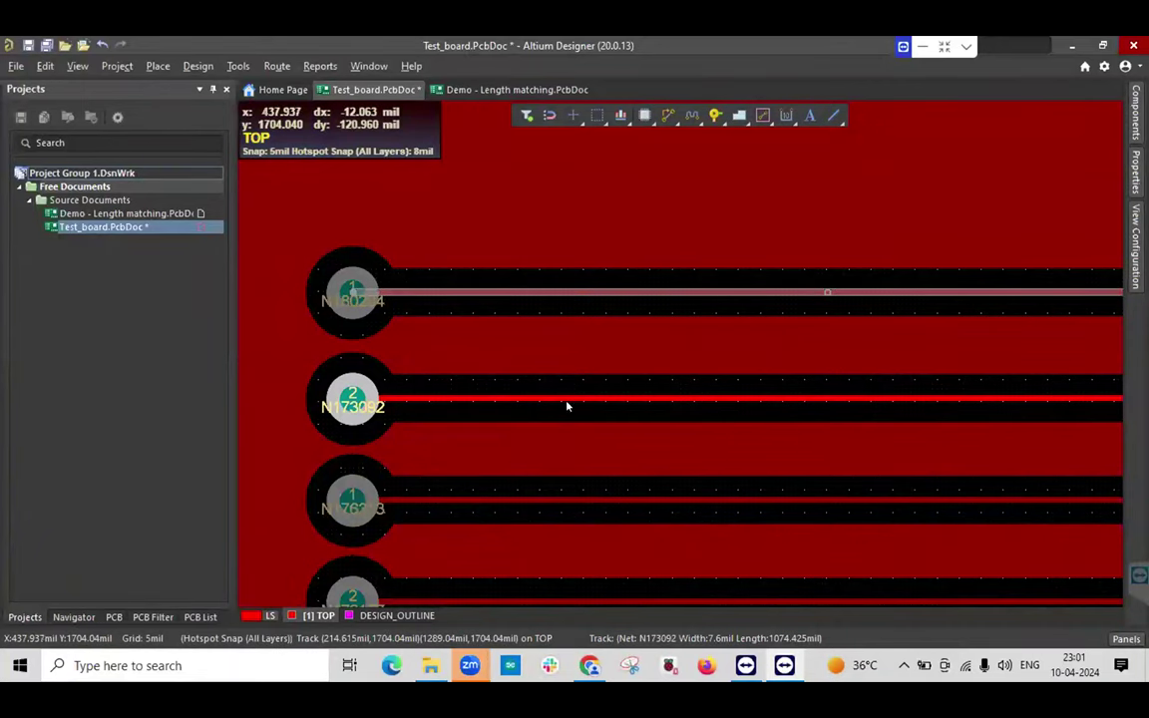
pyautogui.keyDown('shift'); pyautogui.click(567, 406); pyautogui.keyUp('shift')
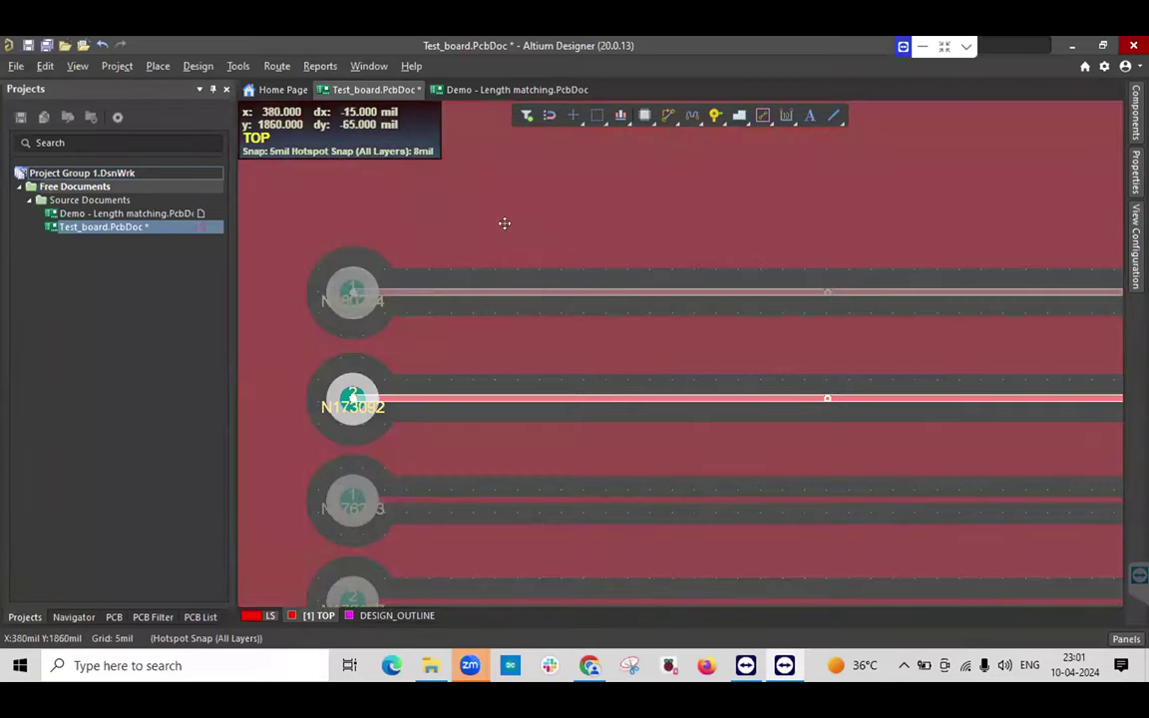
pyautogui.click(512, 297)
pyautogui.moveTo(488, 351); pyautogui.dragTo(622, 351, button='right')
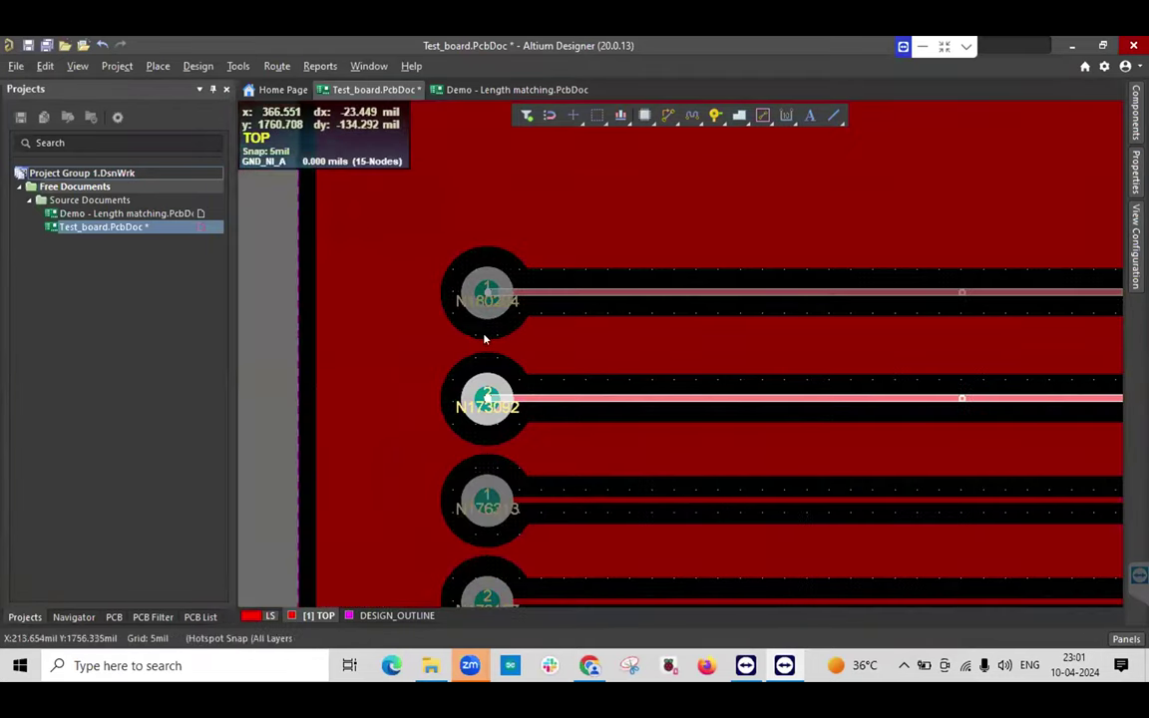
# Switch the active layer to DESIGN_OUTLINE and return to TOP while checking both ends of the parallel tracks.
pyautogui.press('+')
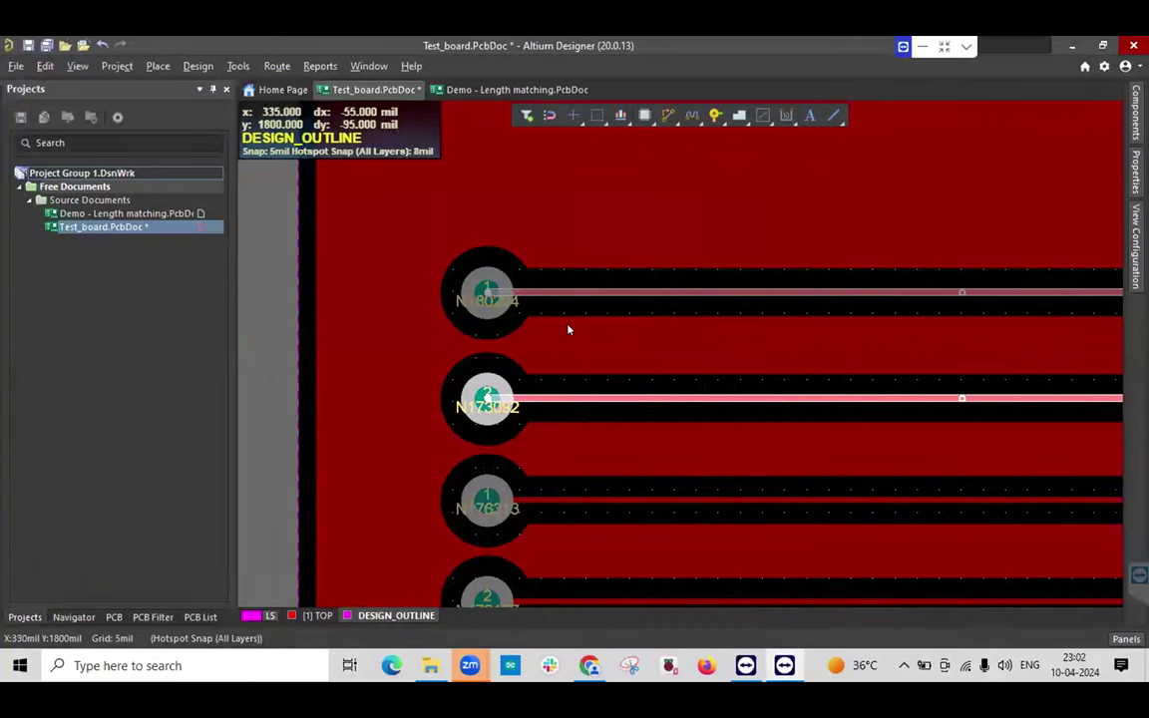
pyautogui.press('KP_Multiply')
pyautogui.press('KP_Add')
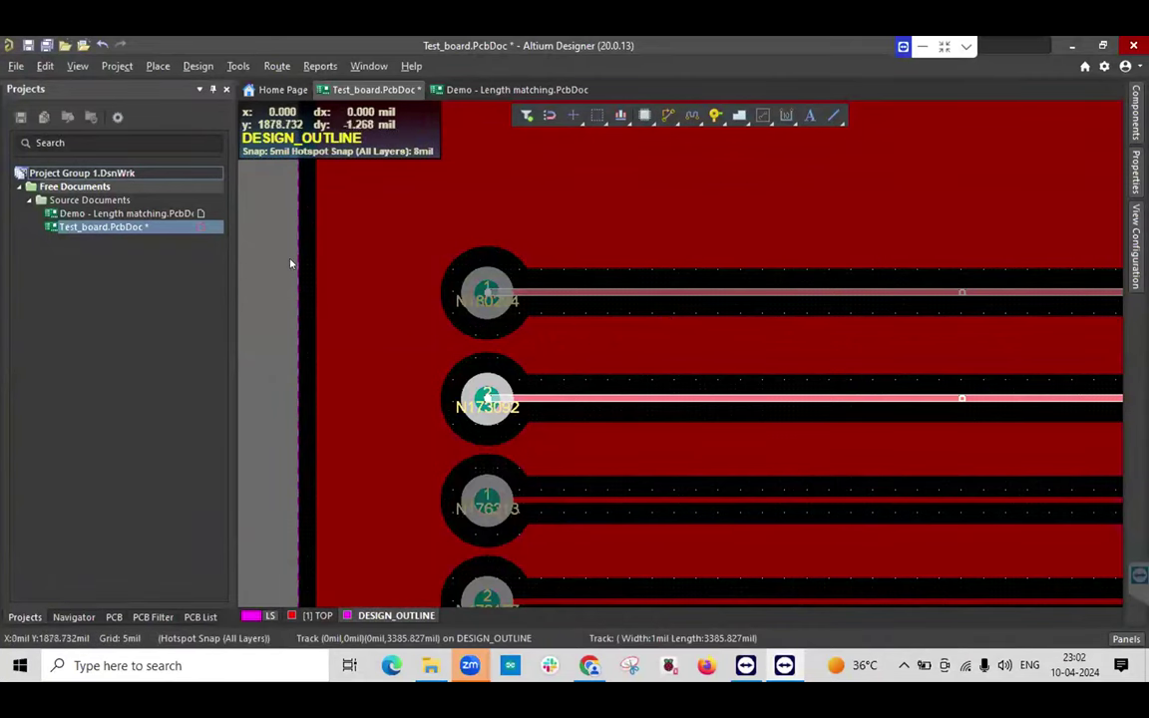
pyautogui.keyDown('shift'); pyautogui.hscroll(2, 359, 323); pyautogui.keyUp('shift')
pyautogui.keyDown('shift'); pyautogui.hscroll(5, 384, 323); pyautogui.keyUp('shift')
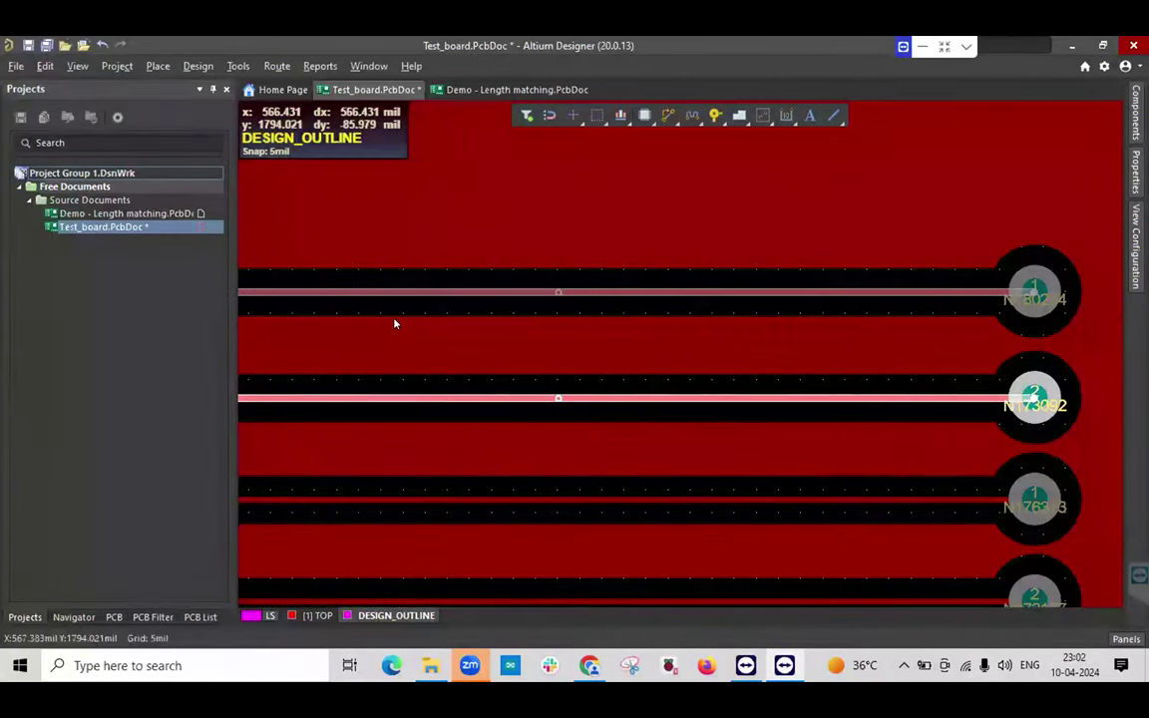
pyautogui.press('KP_Multiply')
# Select the TOP layer ground polygon surrounding the traces and check its full extent on the board.
pyautogui.click(497, 338)
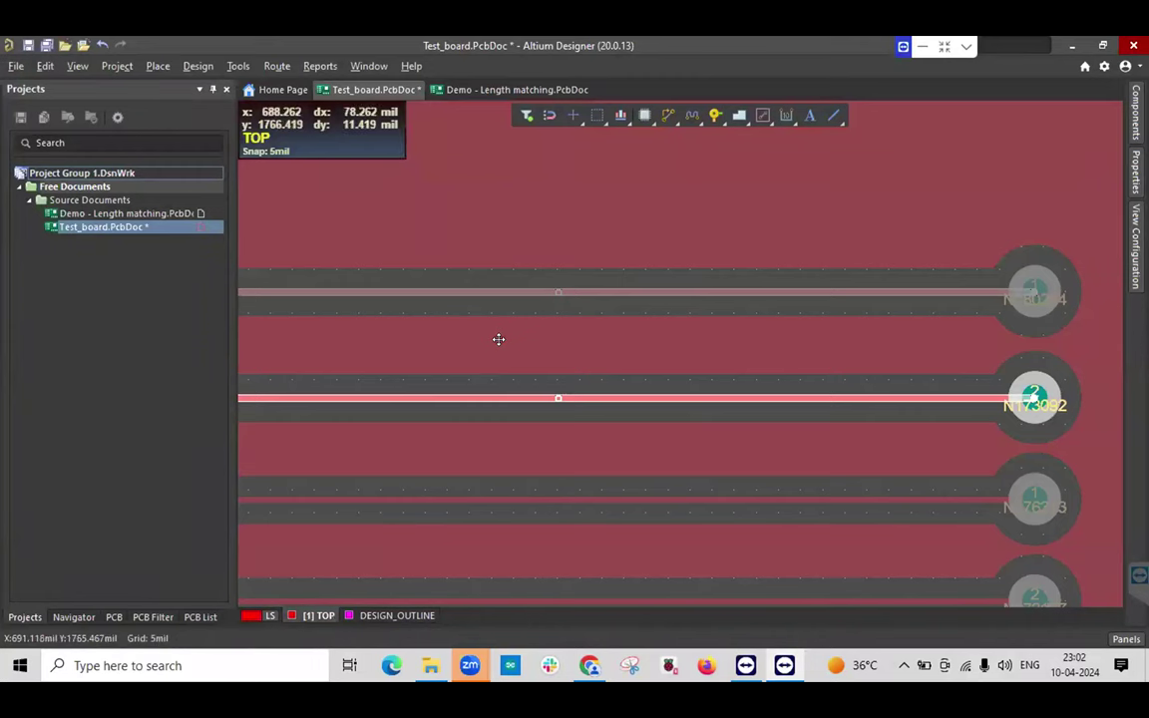
pyautogui.keyDown('shift'); pyautogui.hscroll(3, 499, 339); pyautogui.keyUp('shift')
pyautogui.keyDown('ctrl'); pyautogui.scroll(-5, 498, 339); pyautogui.keyUp('ctrl')
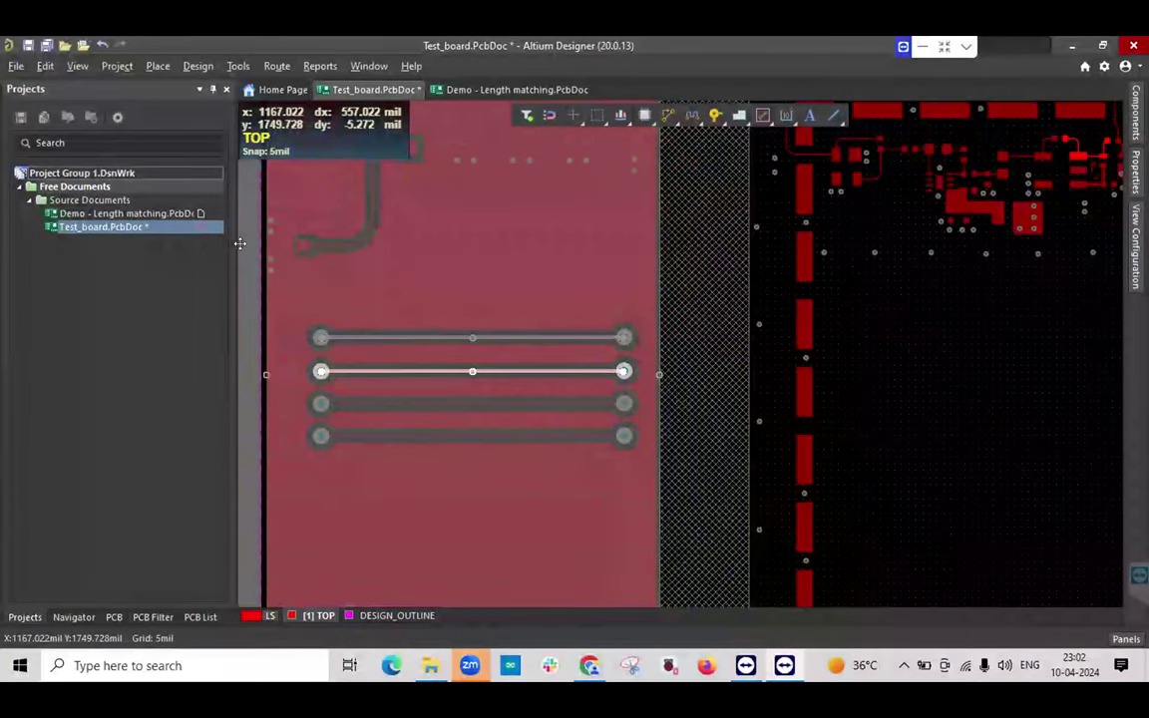
pyautogui.keyDown('ctrl'); pyautogui.scroll(-2, 437, 304); pyautogui.keyUp('ctrl')
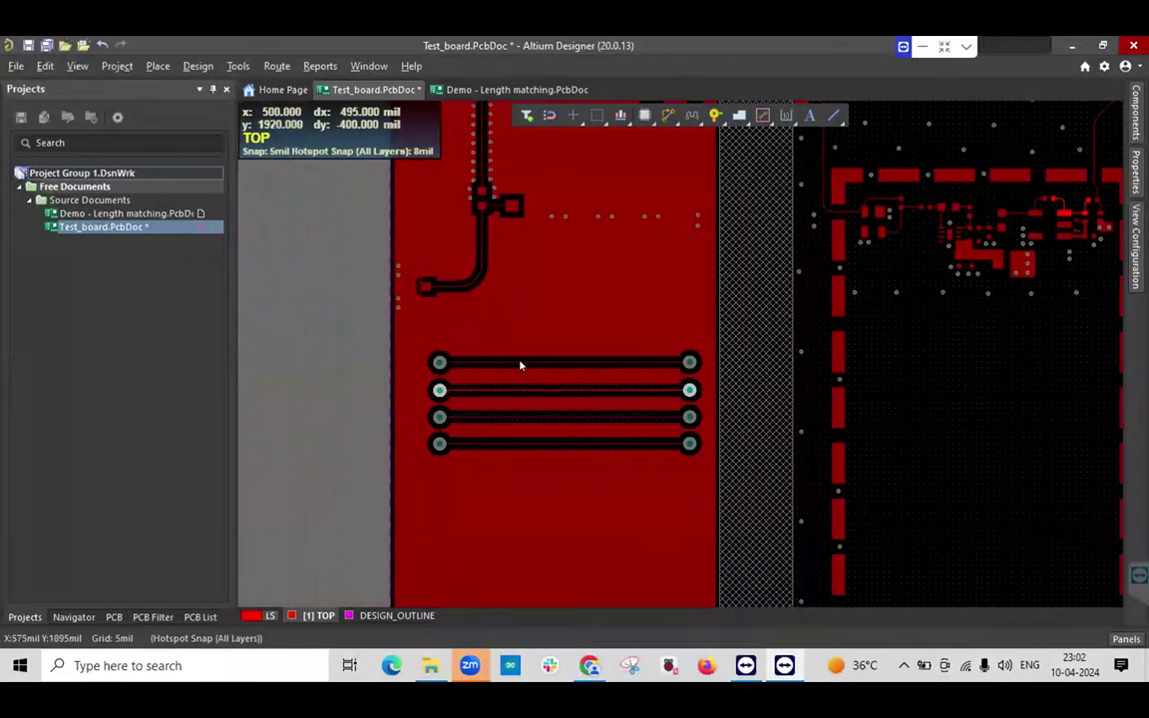
pyautogui.scroll(2, 549, 389)
pyautogui.scroll(2, 547, 392)
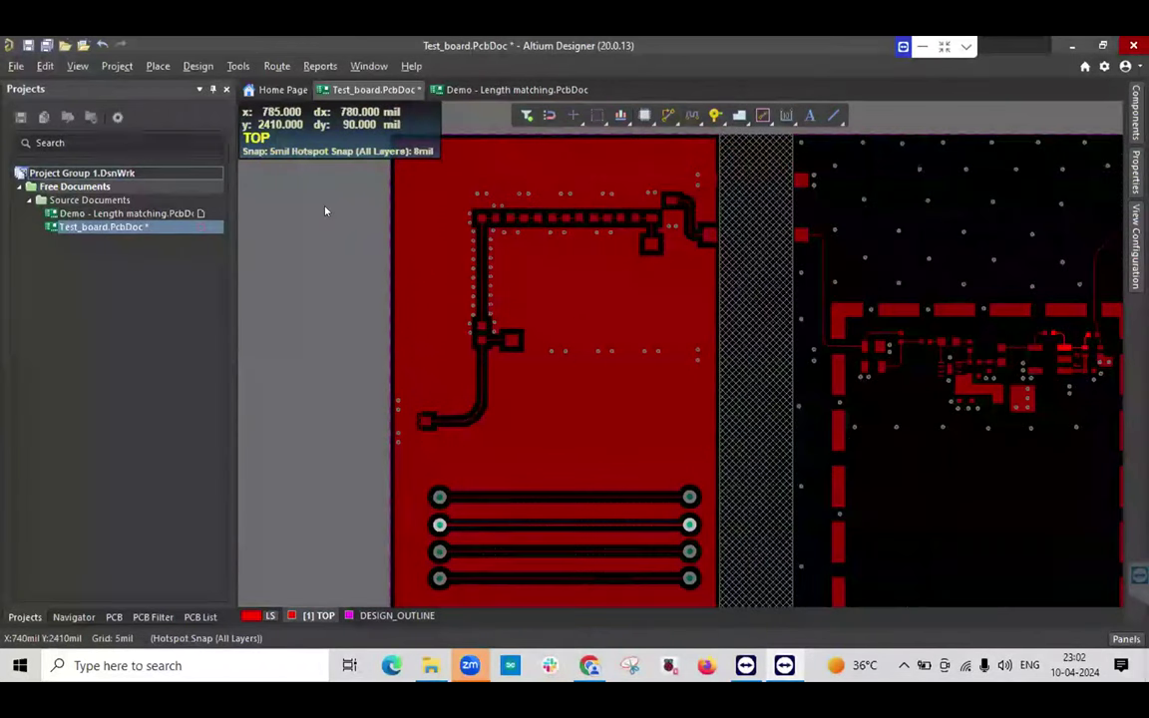
pyautogui.click(597, 374)
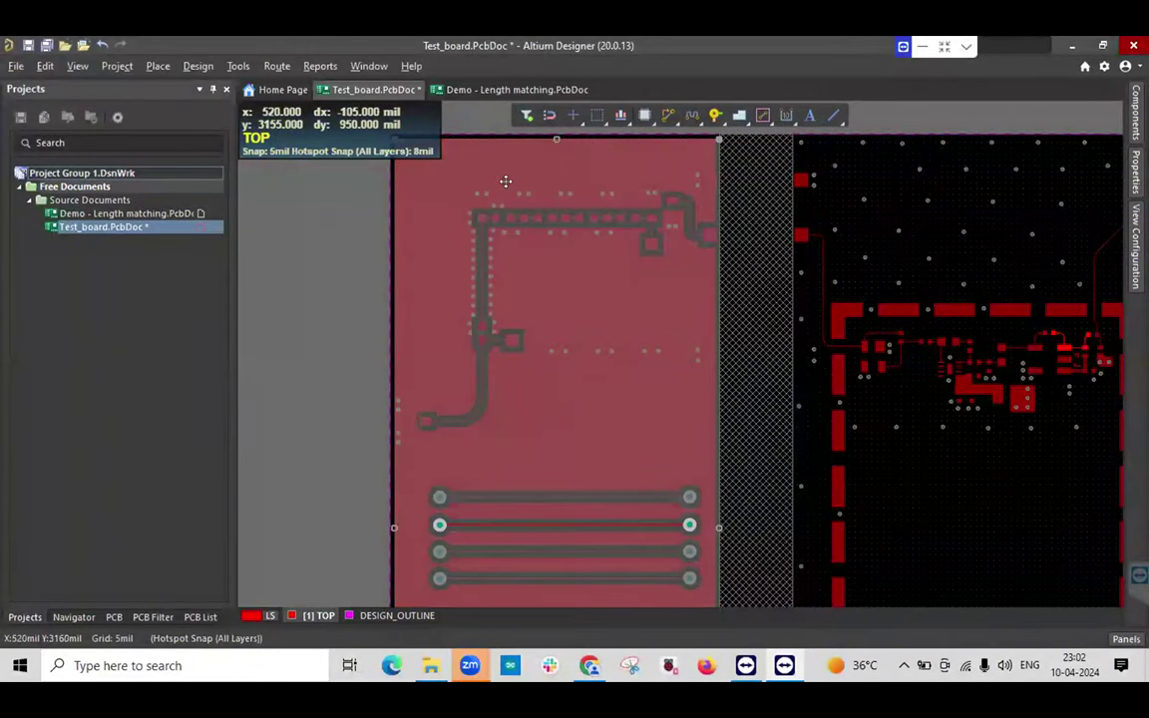
pyautogui.scroll(-10, 558, 329)
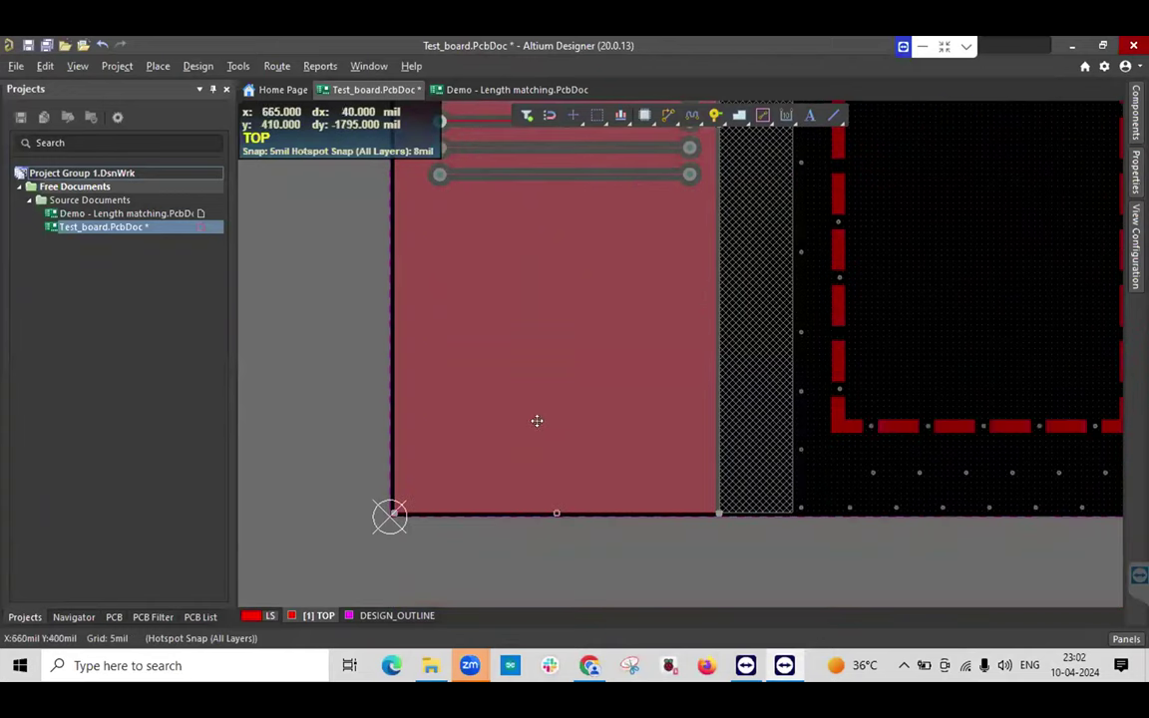
pyautogui.scroll(4, 629, 463)
pyautogui.scroll(7, 628, 463)
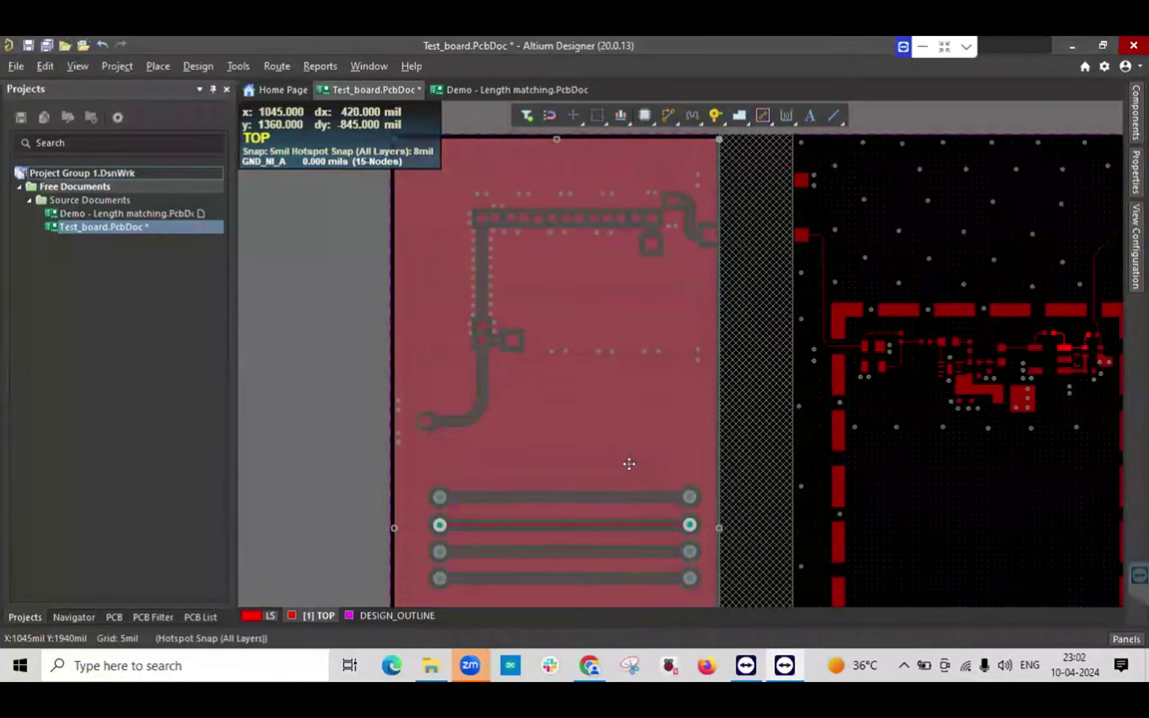
# Show the LYR2_GND layer to check the ground copper beneath the polygon, and hide it again.
pyautogui.click(1128, 245)
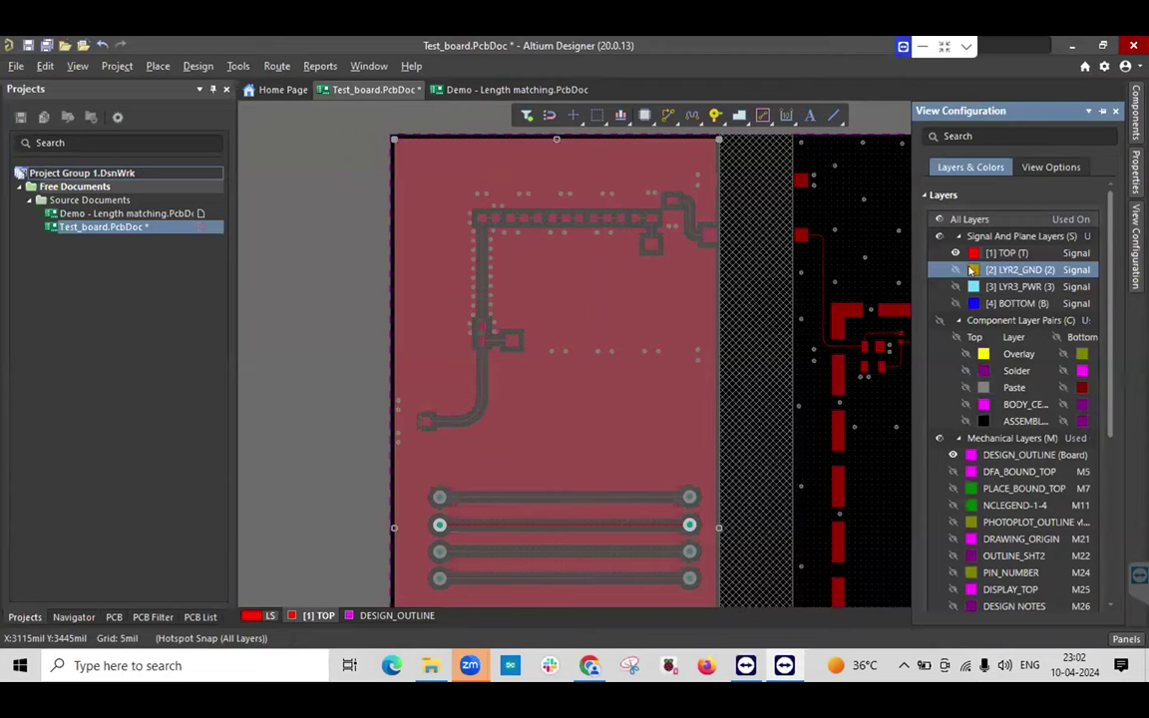
pyautogui.click(955, 270)
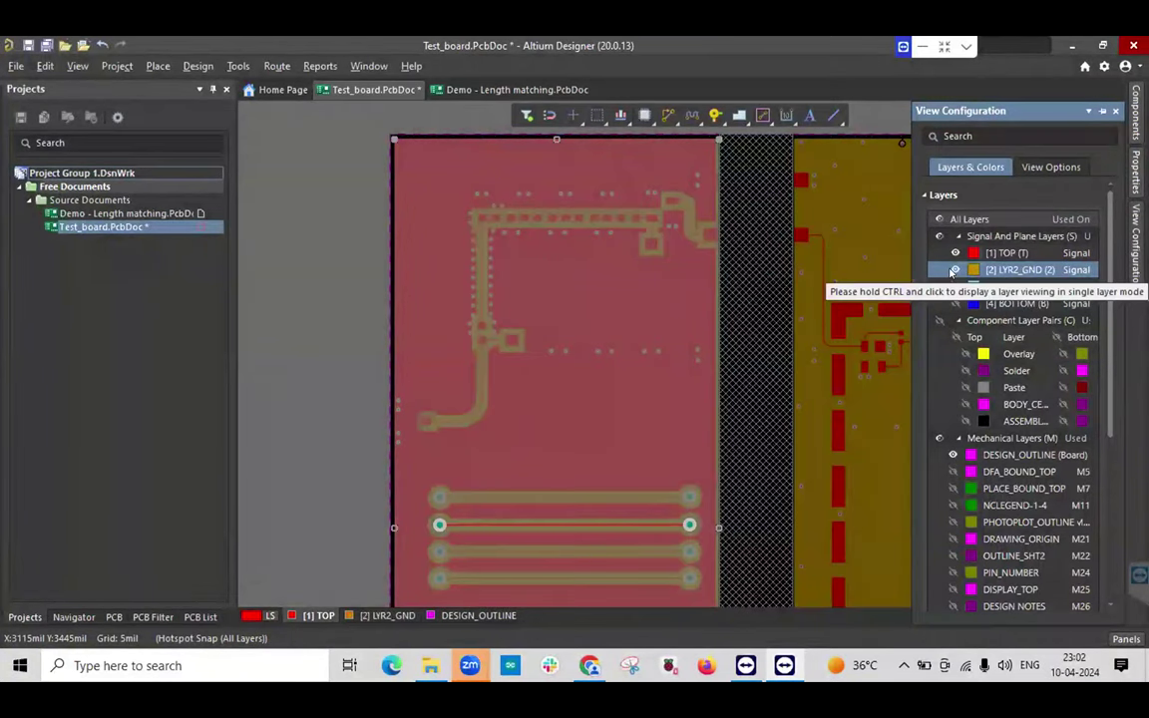
pyautogui.click(955, 270)
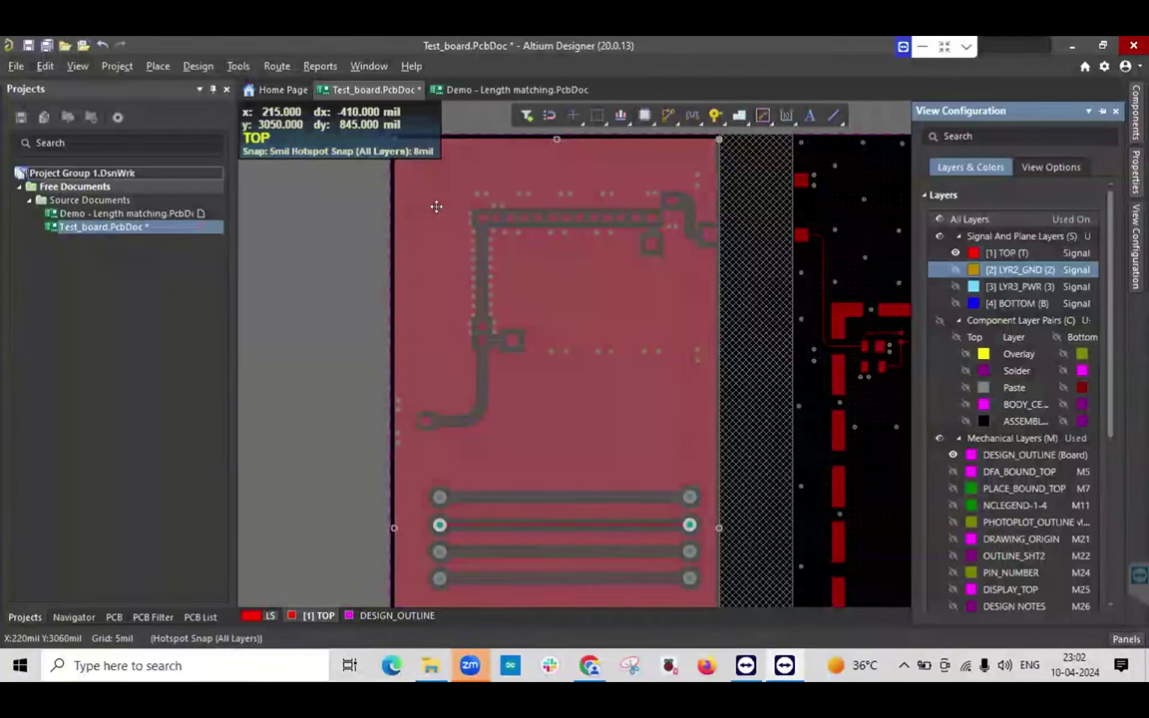
# Open the Add Stitching to Net settings with the ground polygon selected.
pyautogui.click(237, 65)
pyautogui.moveTo(339, 438)
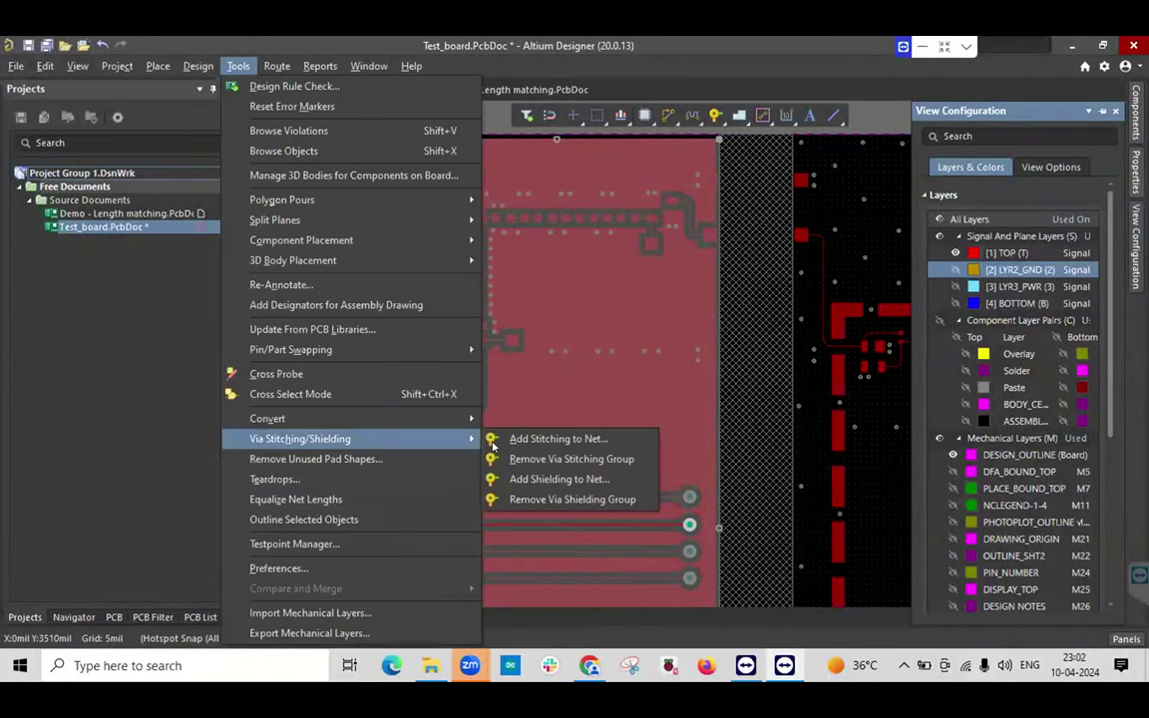
pyautogui.click(559, 439)
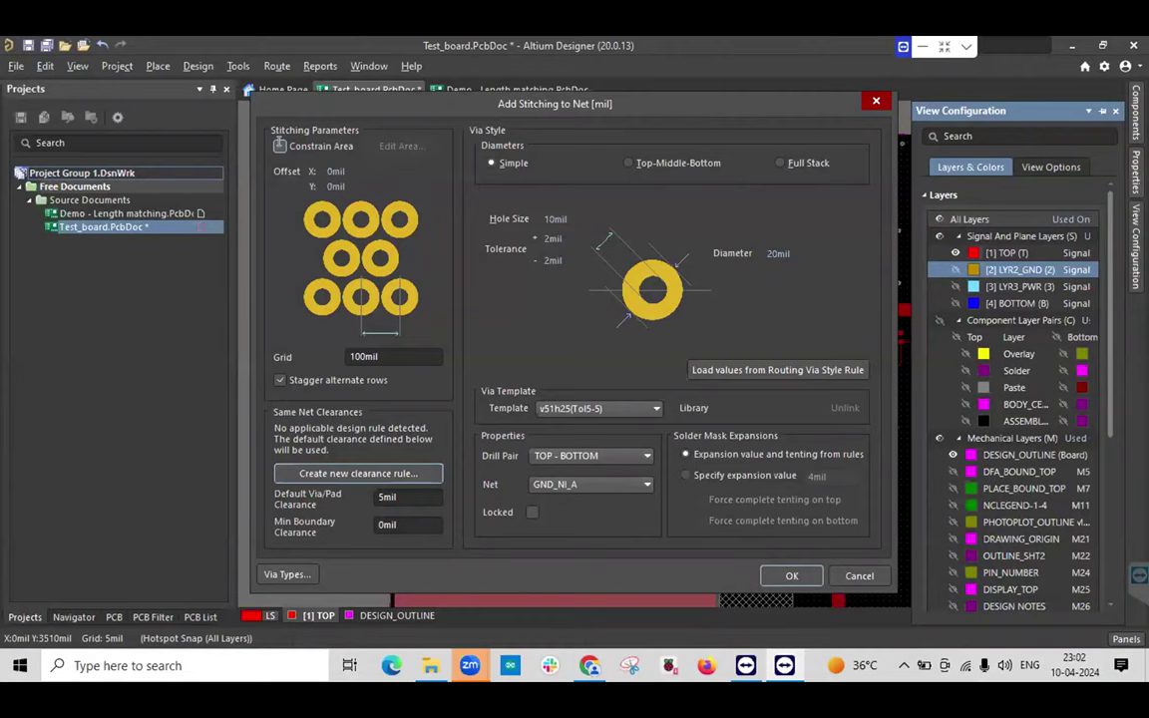
# Review the 100 mil stitching grid and try turning off Stagger alternate rows before enabling it again.
pyautogui.click(389, 355)
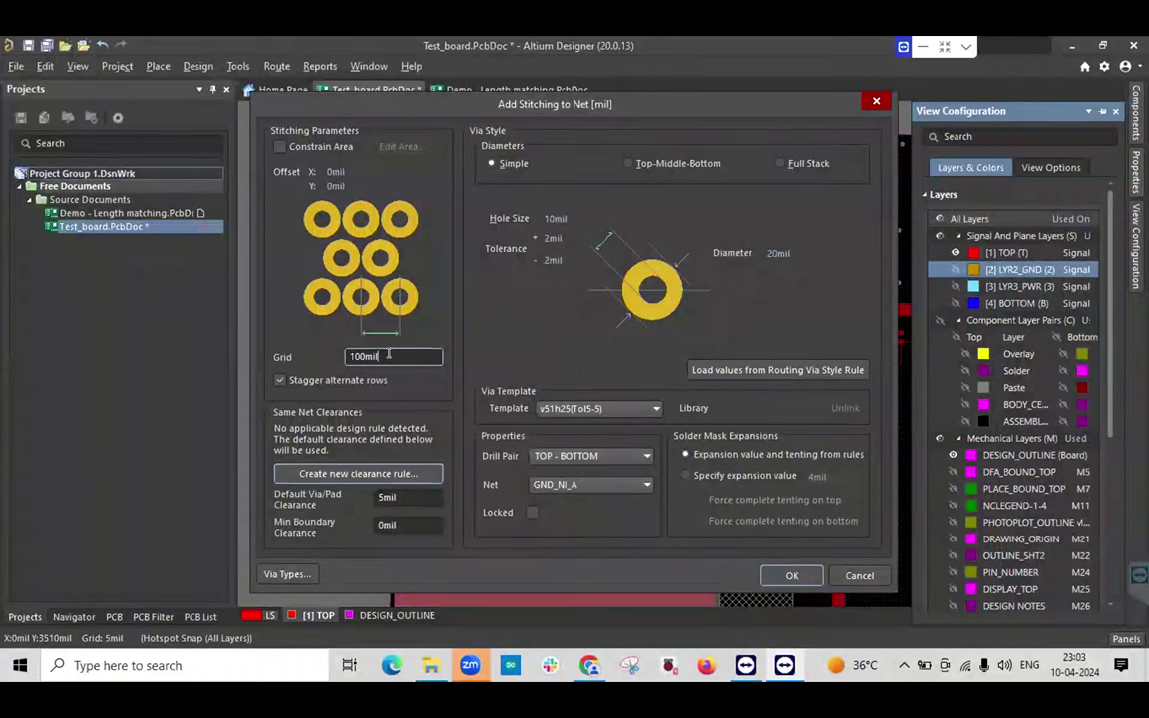
pyautogui.moveTo(389, 356); pyautogui.dragTo(344, 357)
pyautogui.click(385, 356)
pyautogui.click(279, 380)
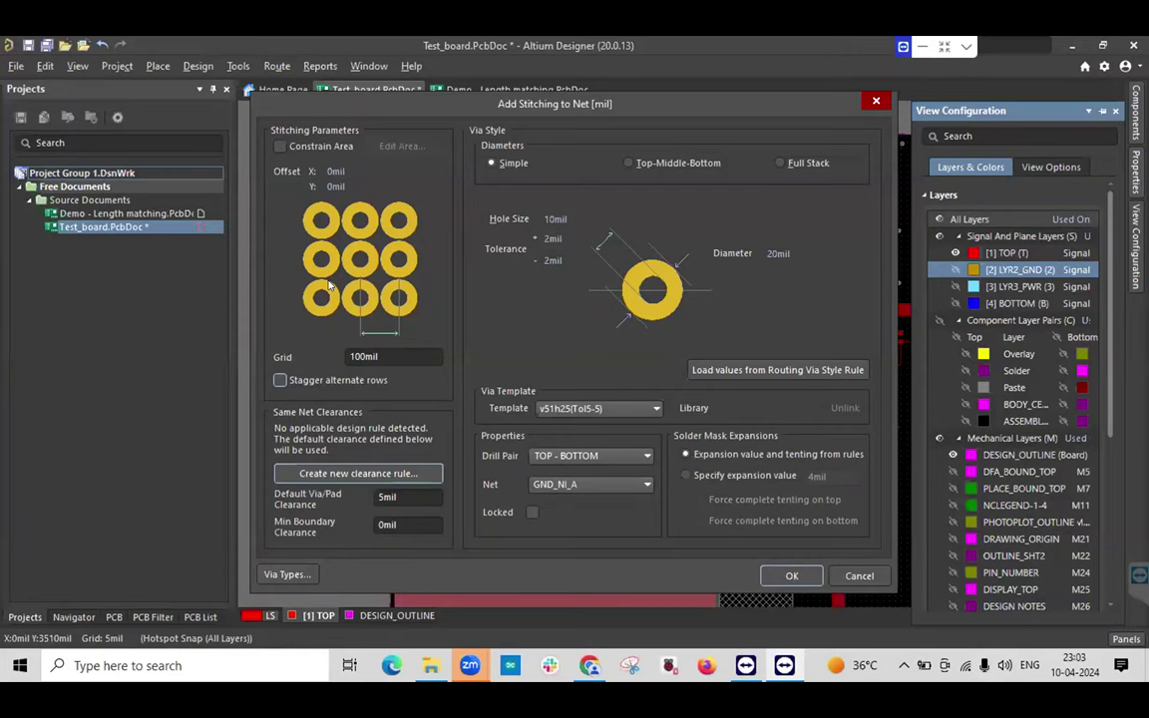
pyautogui.click(279, 380)
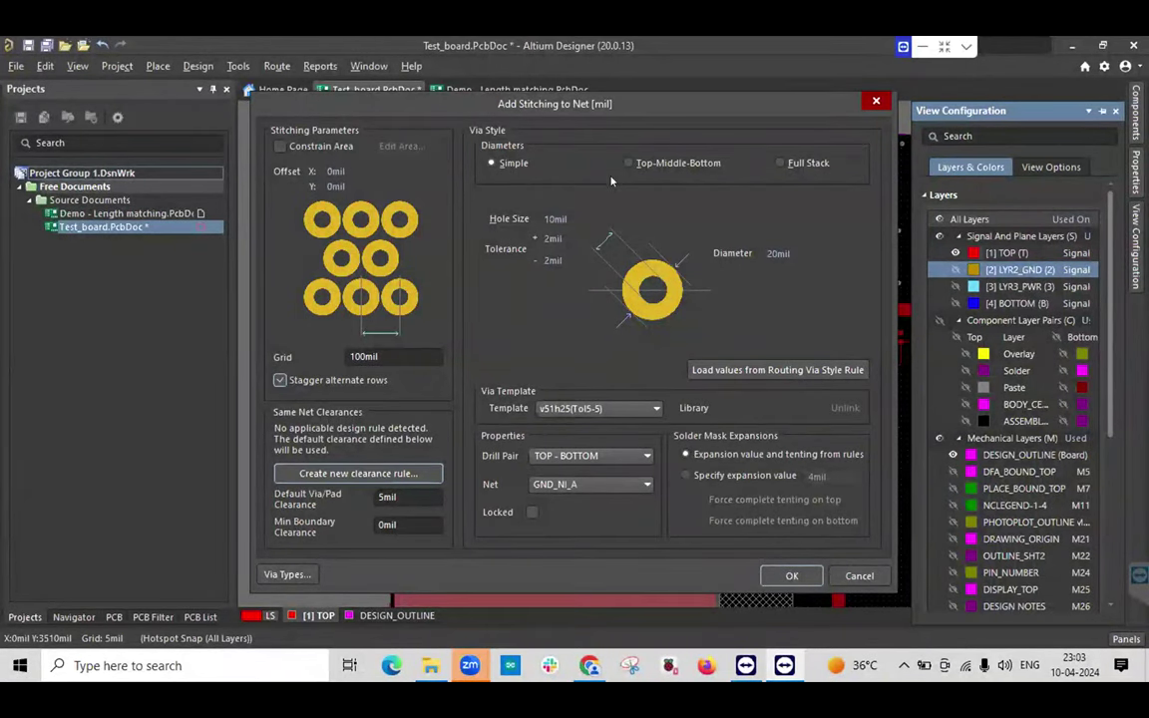
# Review the stitching via hole size, try the Top-Middle-Bottom and Full Stack diameter modes, and return to Simple.
pyautogui.doubleClick(555, 219)
pyautogui.press('Tab')
pyautogui.click(630, 163)
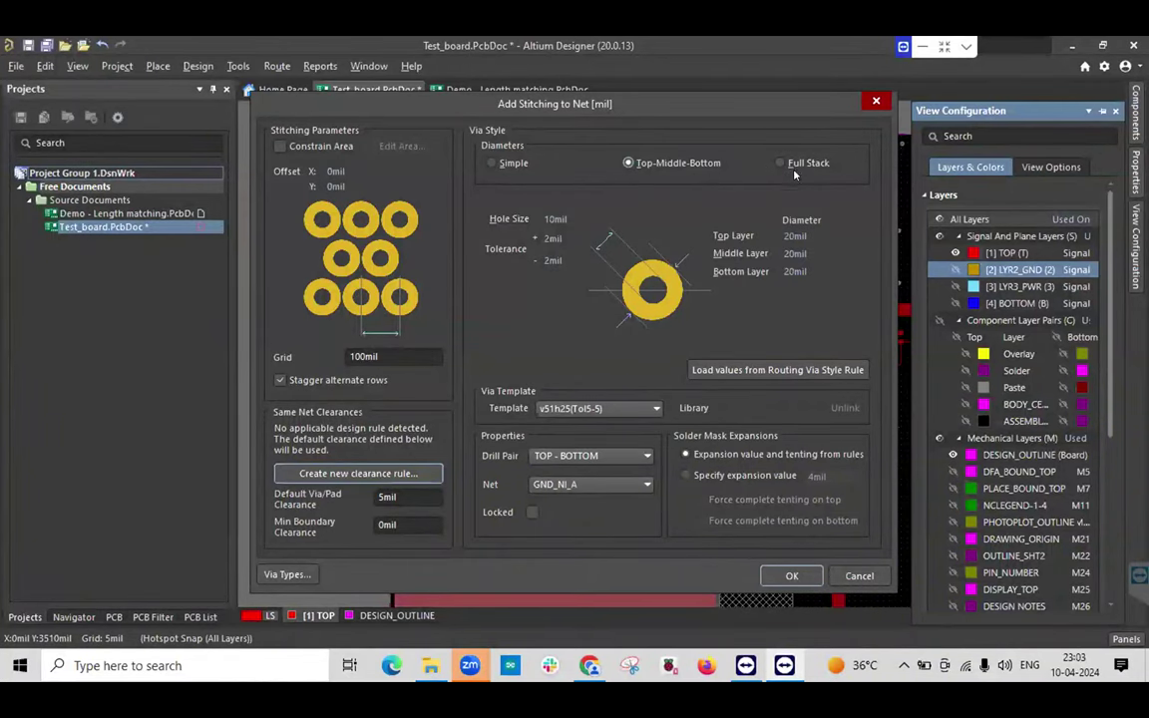
pyautogui.click(780, 163)
pyautogui.click(490, 163)
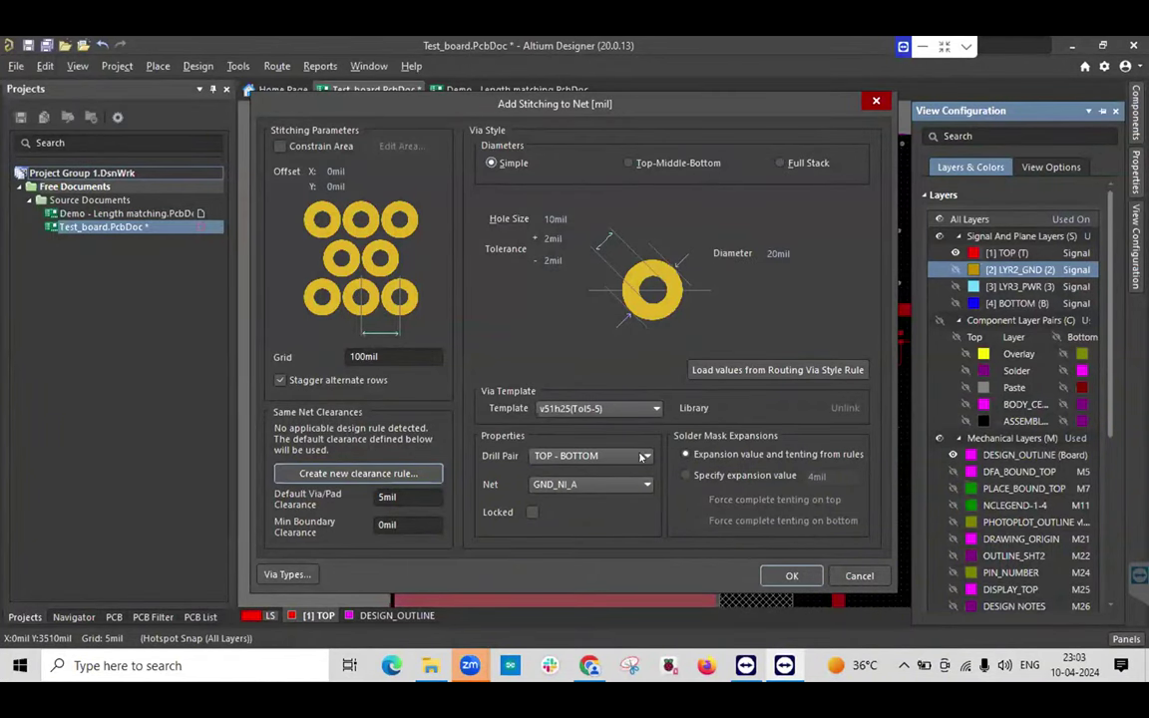
# Add stitching vias to net GND_NI_A: TOP - BOTTOM drill pair, staggered 100 mil grid, 10 mil hole, 20 mil diameter; inspect the placed vias.
pyautogui.click(639, 458)
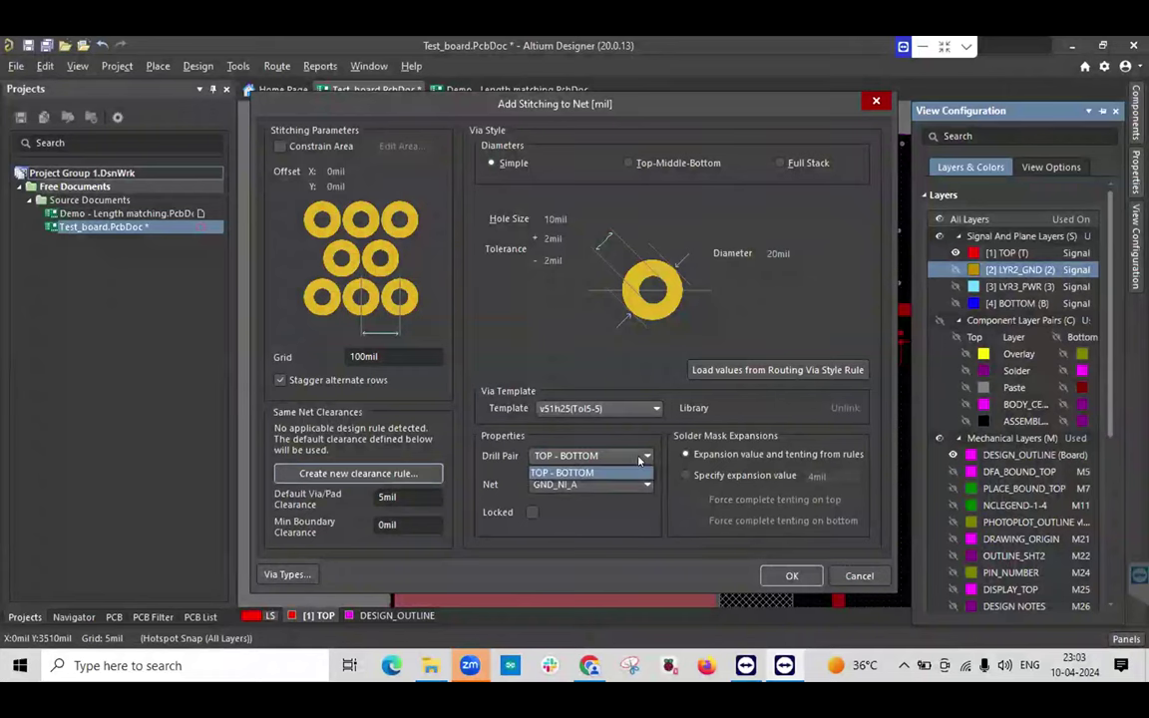
pyautogui.click(640, 471)
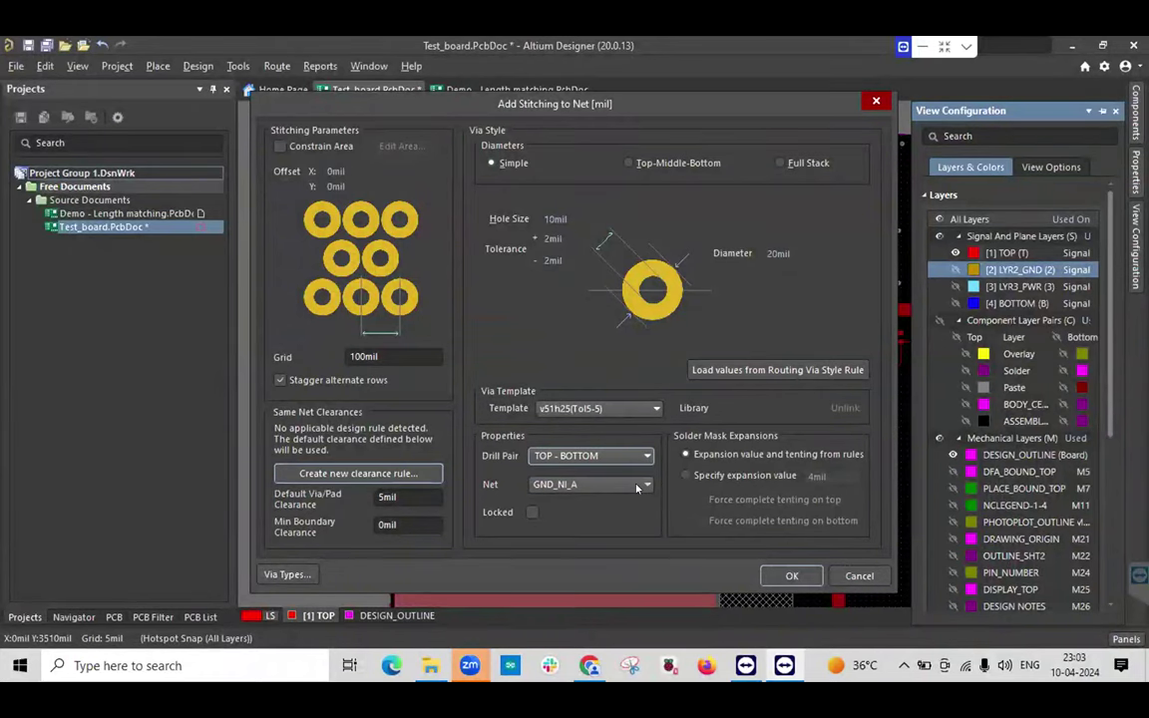
pyautogui.click(637, 485)
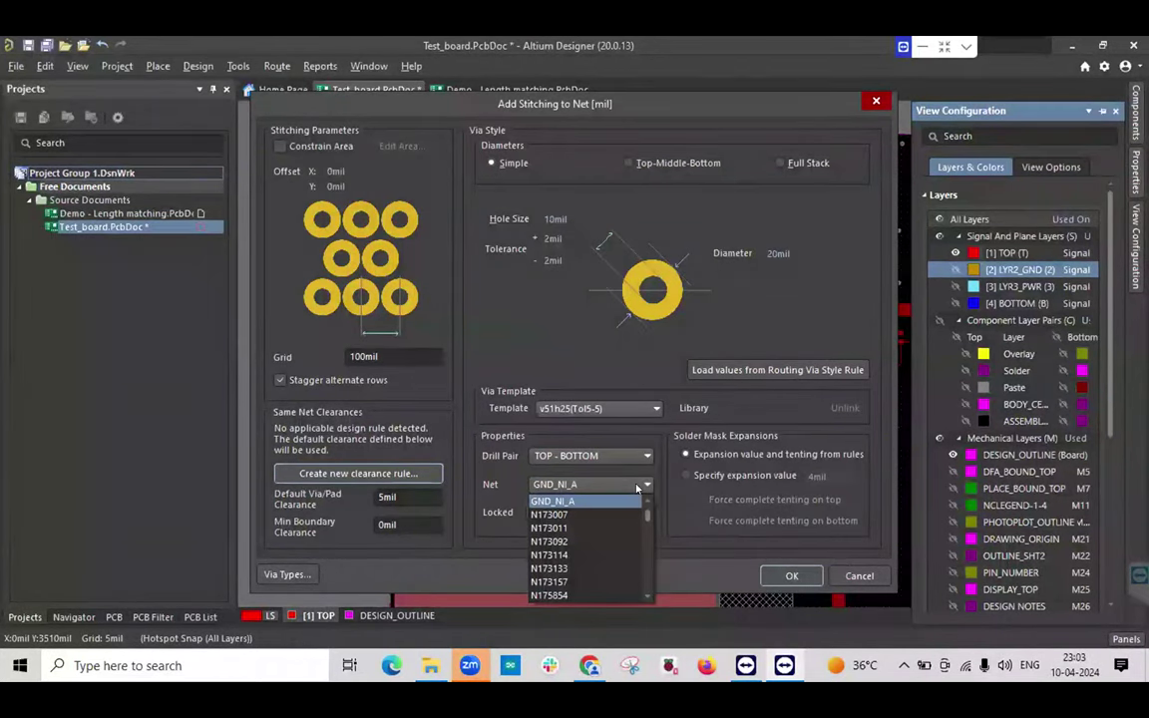
pyautogui.click(636, 485)
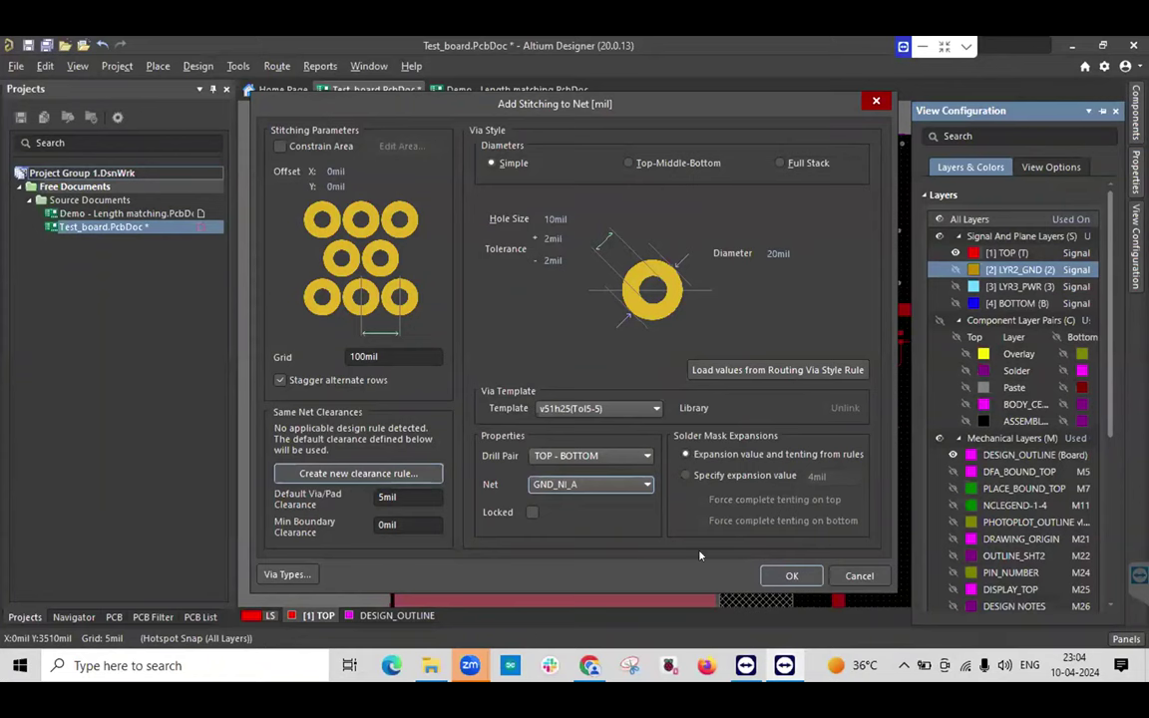
pyautogui.click(791, 576)
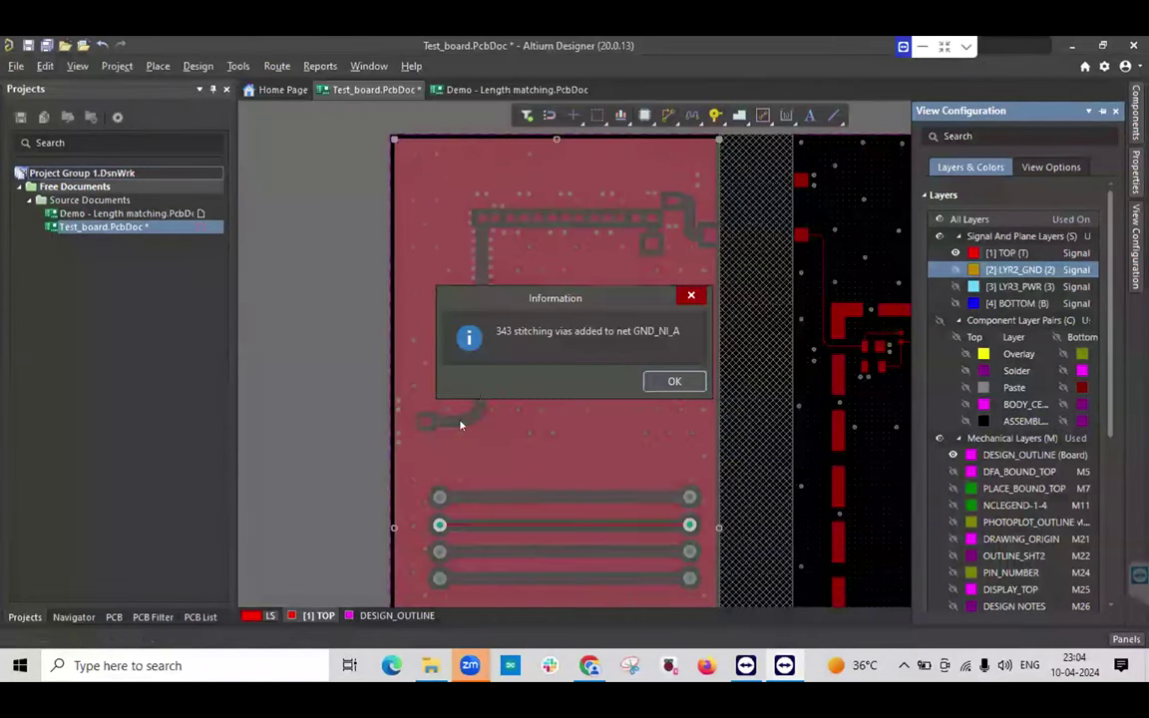
pyautogui.click(674, 382)
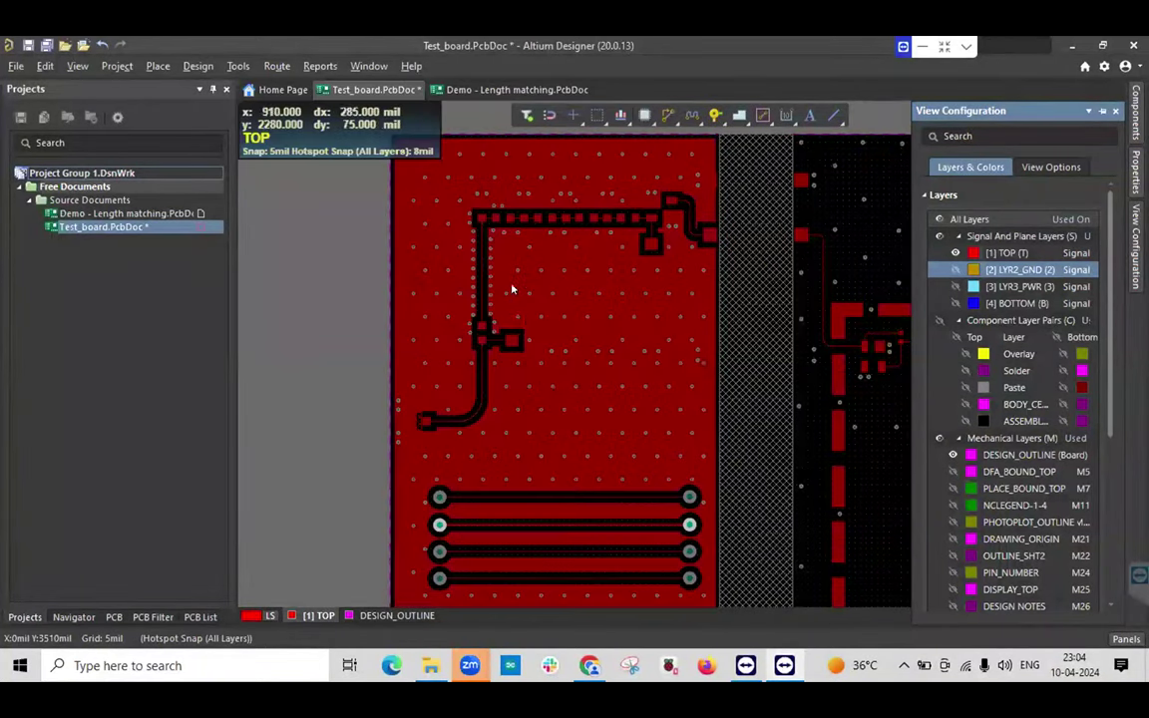
pyautogui.keyDown('ctrl'); pyautogui.scroll(-1, 526, 329); pyautogui.keyUp('ctrl')
pyautogui.keyDown('ctrl'); pyautogui.scroll(-1, 526, 329); pyautogui.keyUp('ctrl')
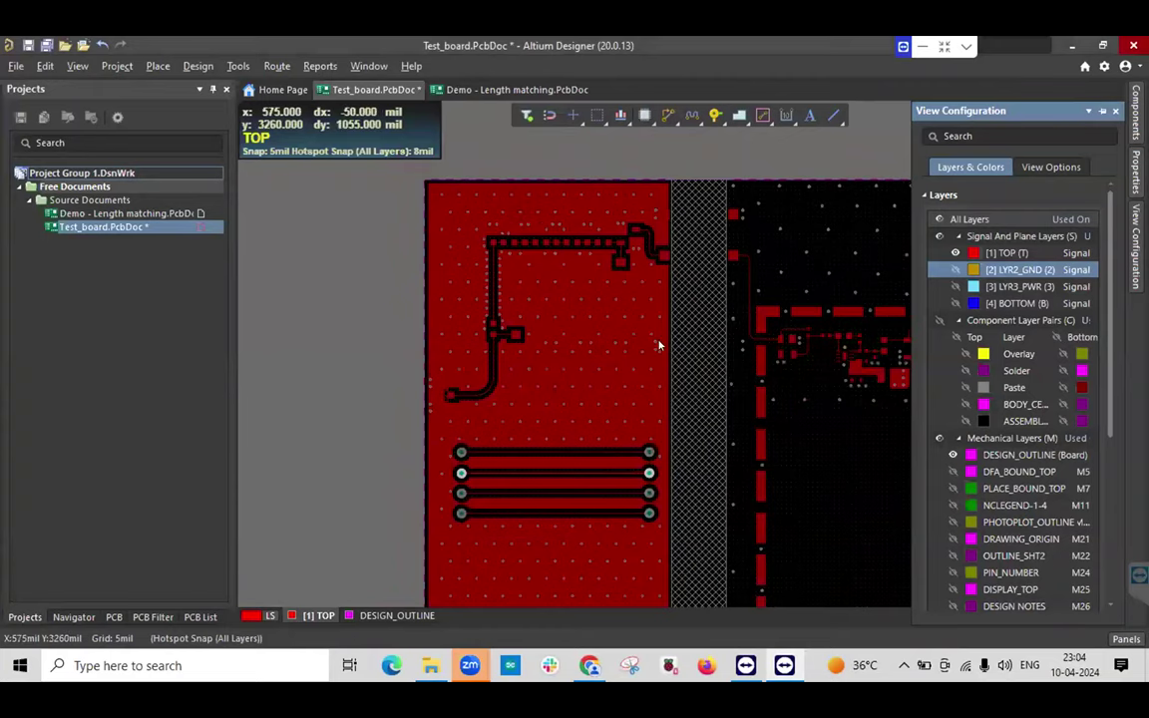
pyautogui.scroll(-5, 628, 364)
pyautogui.scroll(4, 578, 397)
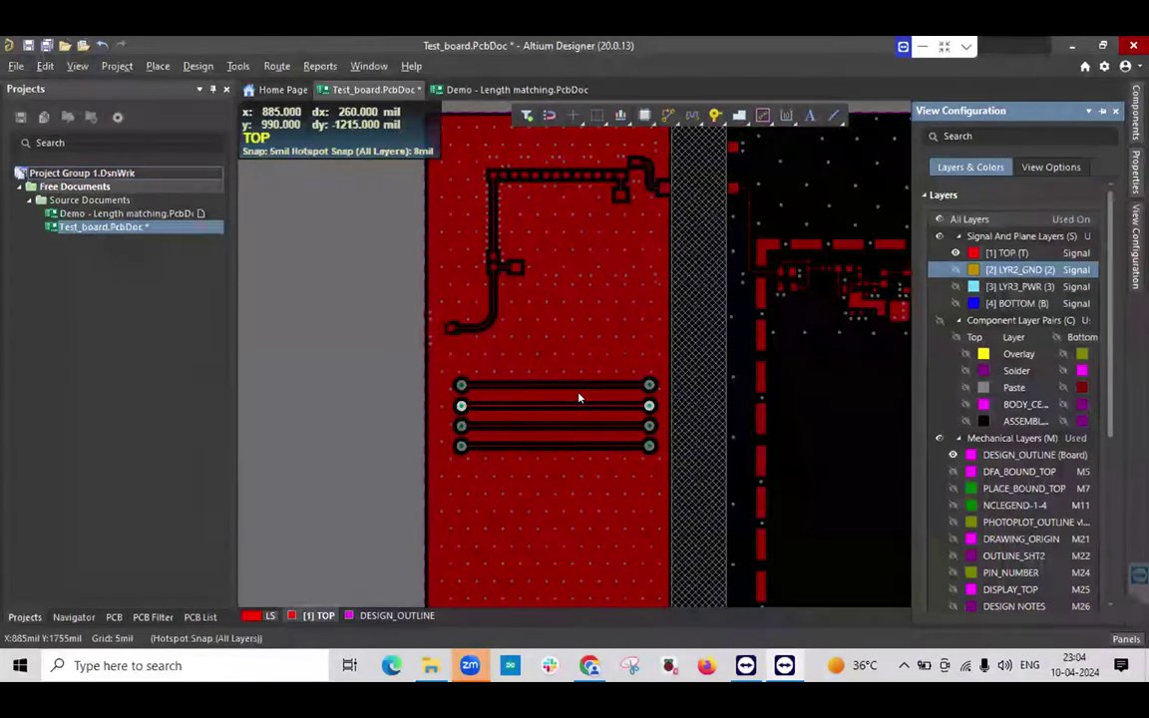
pyautogui.keyDown('ctrl'); pyautogui.scroll(-1, 579, 397); pyautogui.keyUp('ctrl')
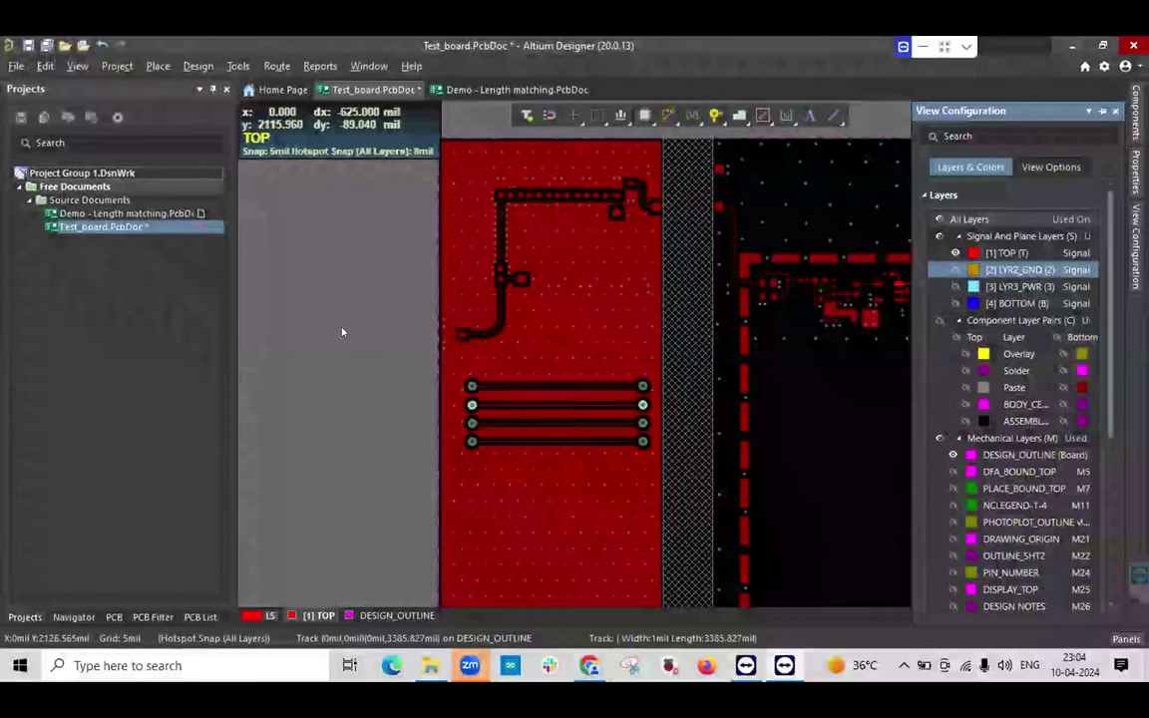
# Switch to the Demo - Length matching board and inspect its differential pair traces on the TOP layer.
pyautogui.click(503, 89)
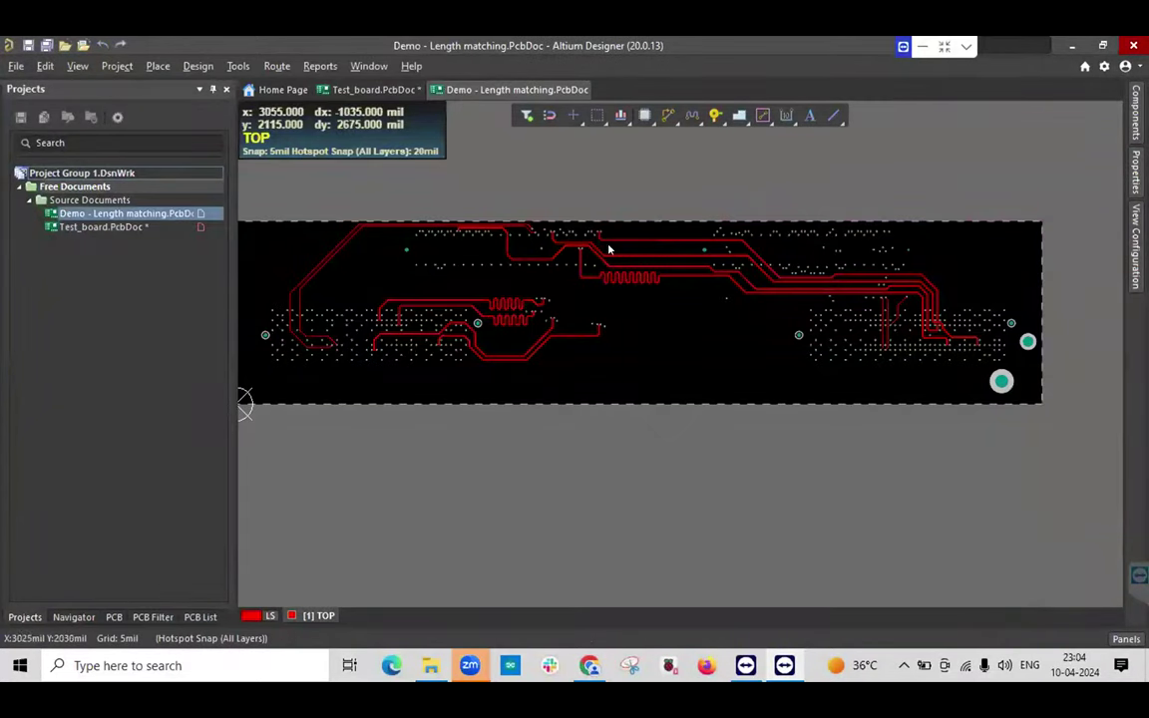
pyautogui.keyDown('ctrl'); pyautogui.scroll(1, 676, 275); pyautogui.keyUp('ctrl')
pyautogui.keyDown('ctrl'); pyautogui.scroll(4, 676, 276); pyautogui.keyUp('ctrl')
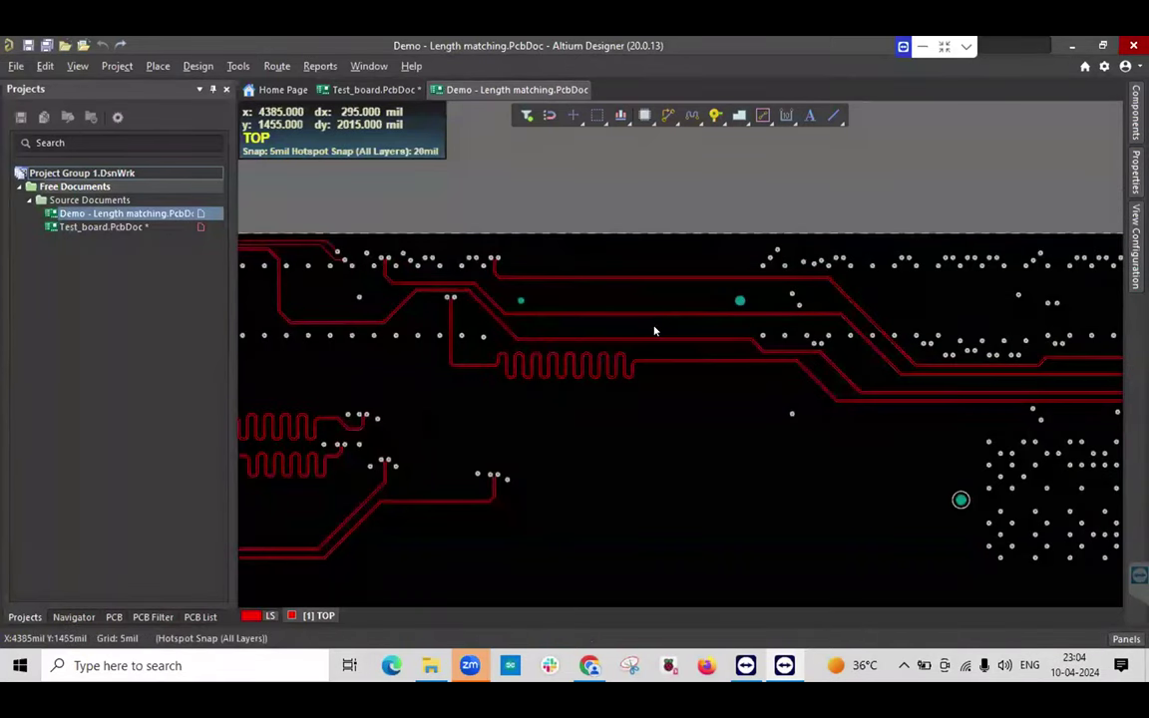
pyautogui.click(635, 207)
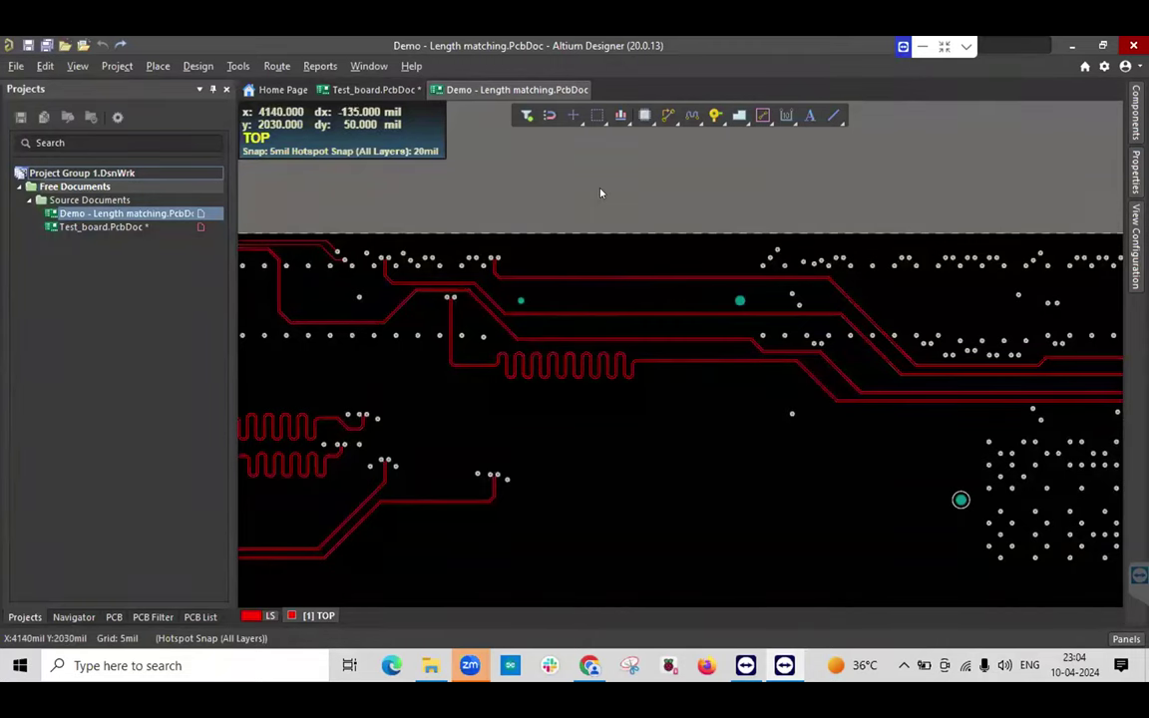
# Review the member nets of the RX_TX_DATA_J1 and RX_TX_DATA_J2 net classes in the Object Class Explorer.
pyautogui.click(198, 65)
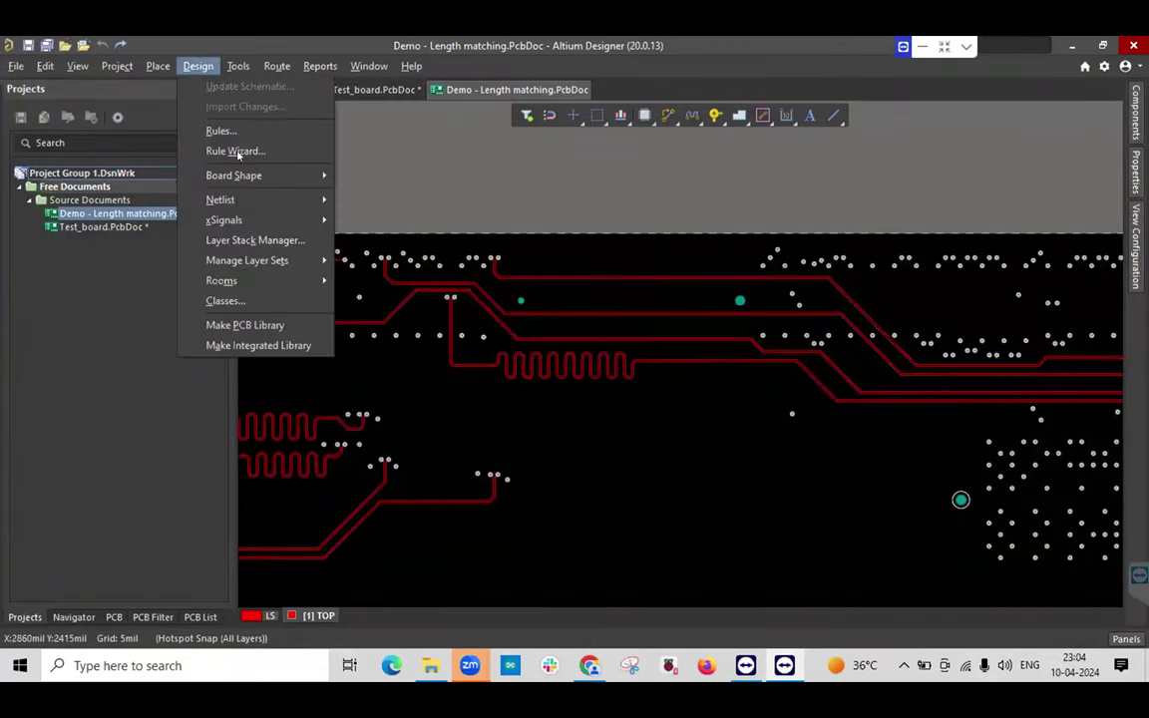
pyautogui.click(226, 300)
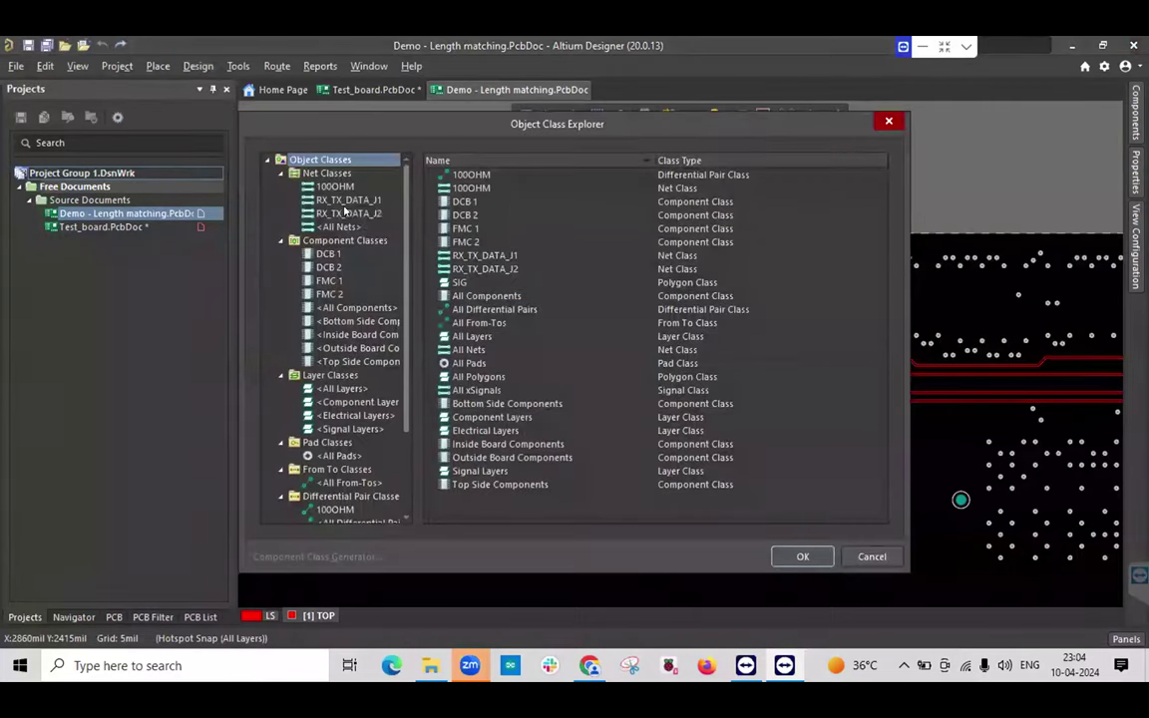
pyautogui.click(344, 201)
pyautogui.click(342, 214)
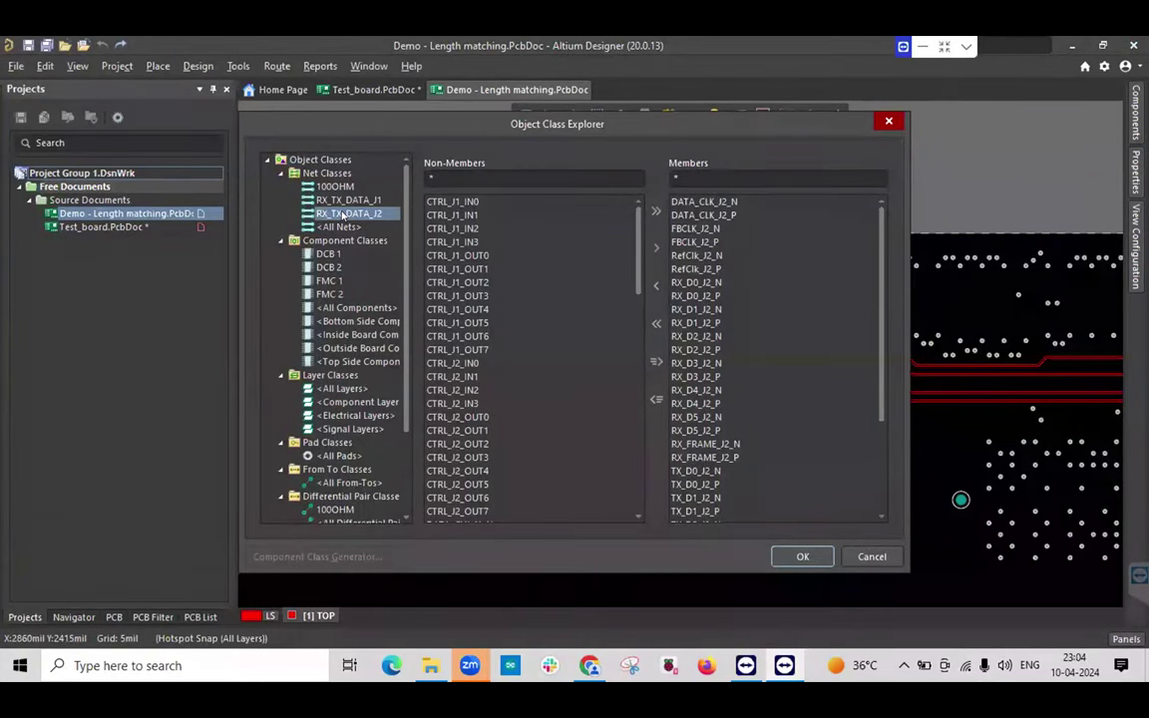
pyautogui.click(339, 201)
pyautogui.click(345, 215)
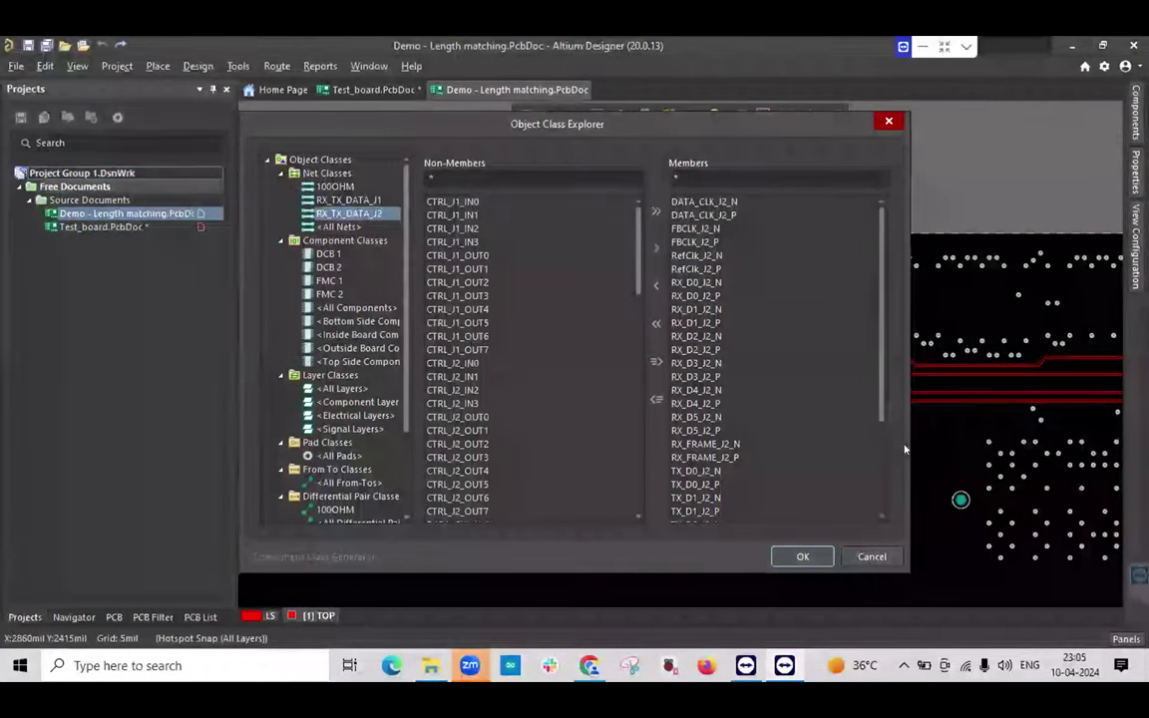
pyautogui.click(802, 556)
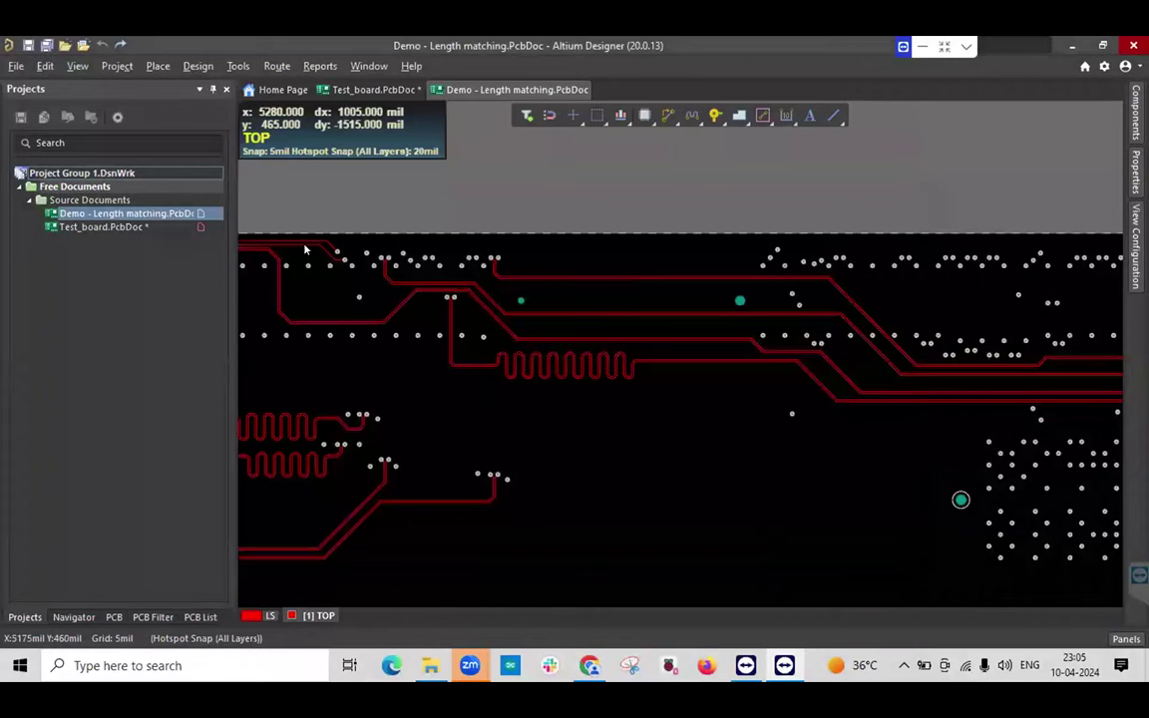
# Open the PCB design rules and review the net class and tolerance of the MatchedLengths_J2 and MatchedLengths_J1 rules.
pyautogui.click(197, 66)
pyautogui.click(219, 131)
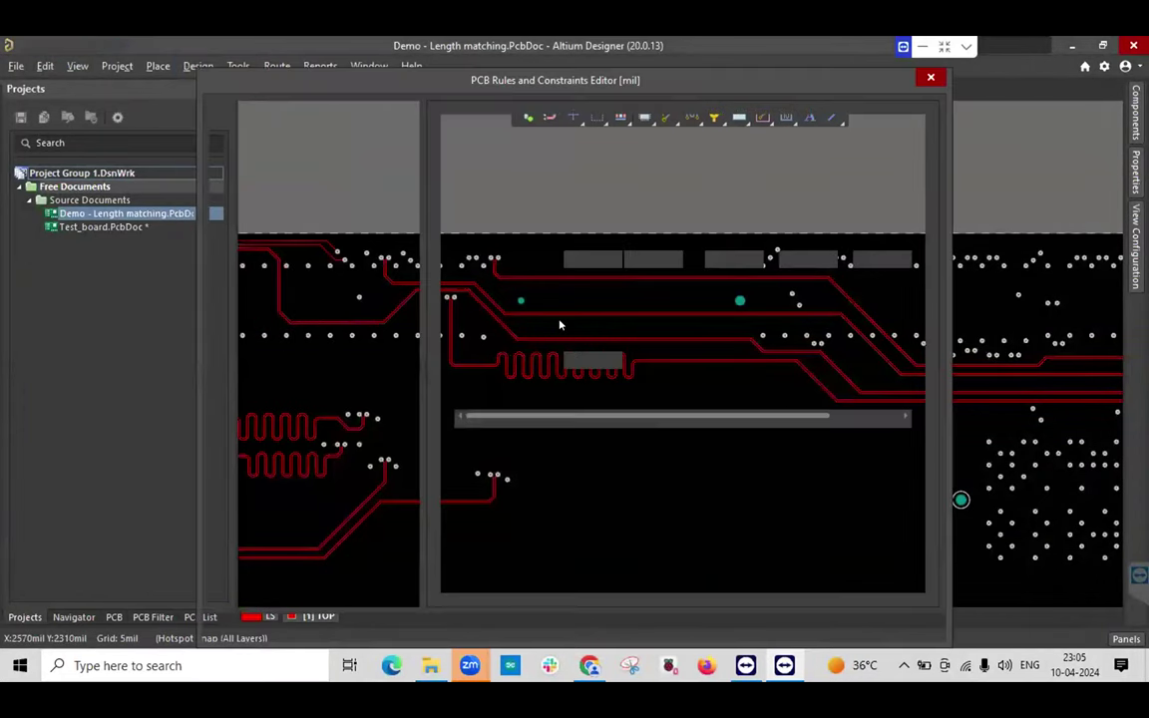
pyautogui.scroll(-2, 315, 480)
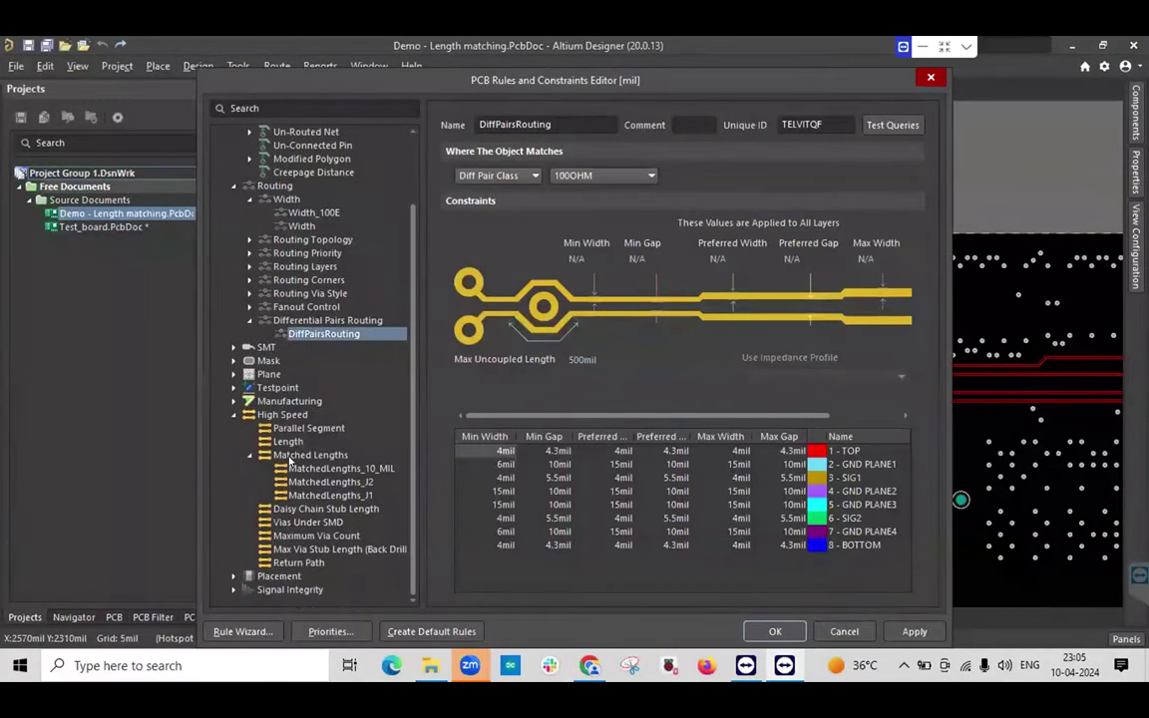
pyautogui.click(289, 456)
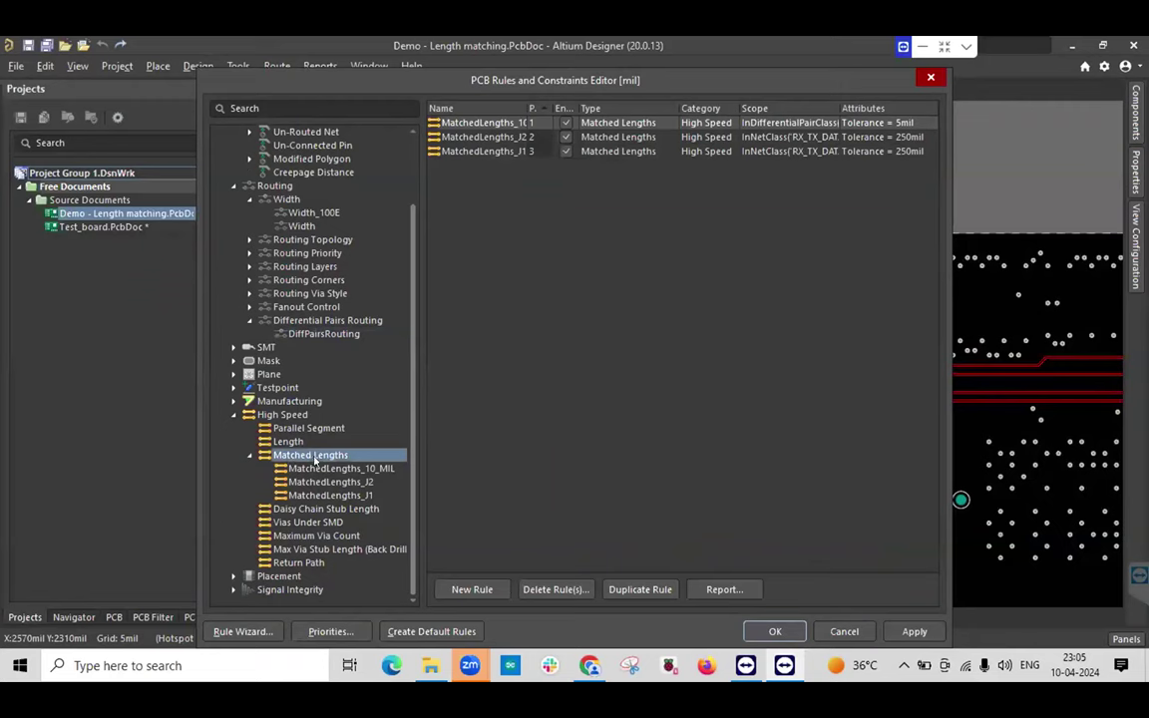
pyautogui.click(328, 482)
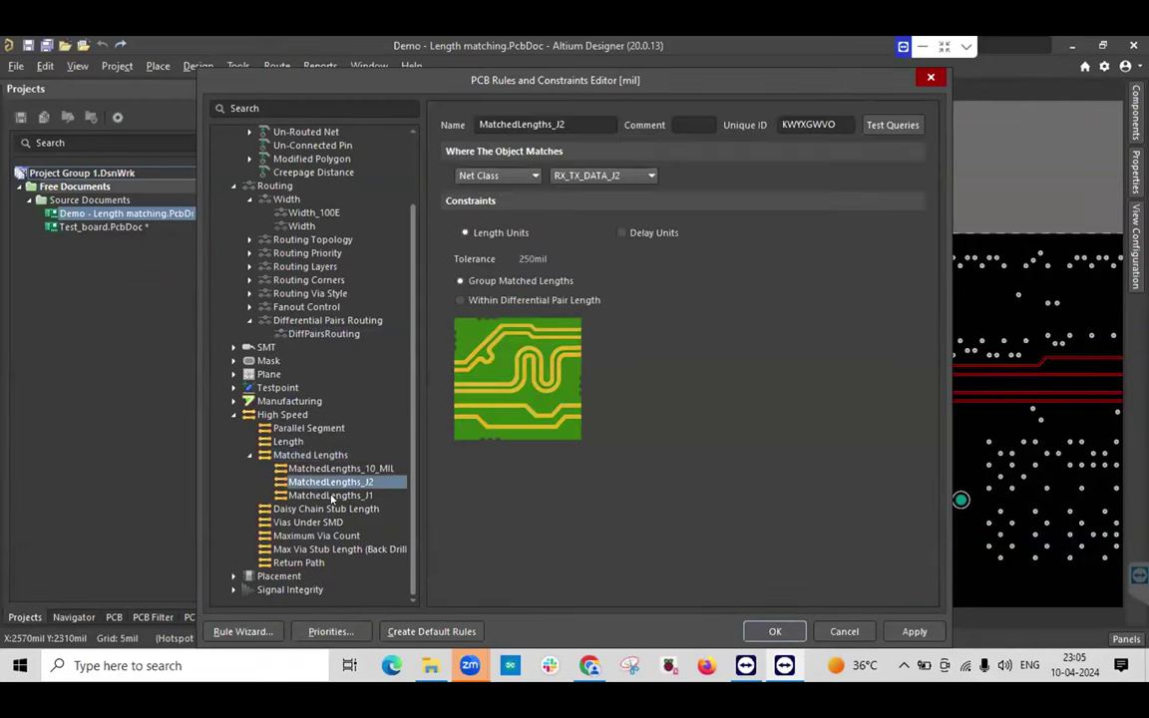
pyautogui.click(329, 495)
pyautogui.click(319, 482)
pyautogui.click(339, 508)
pyautogui.click(354, 497)
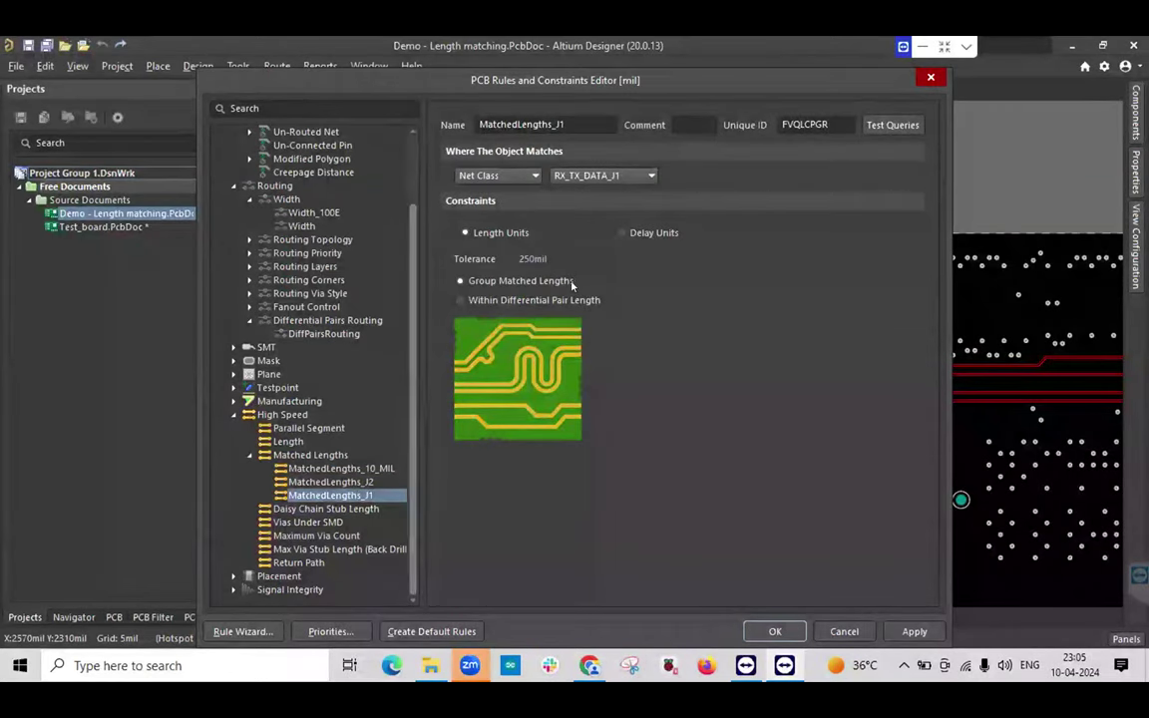
pyautogui.doubleClick(532, 258)
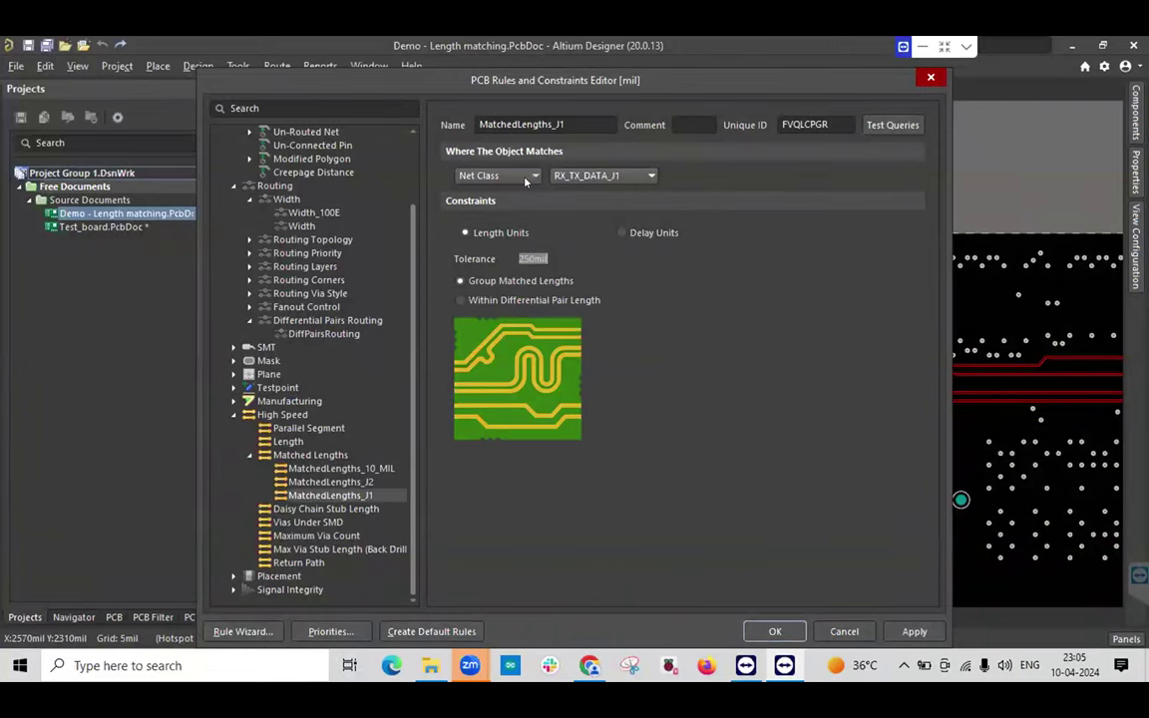
# Compare the MatchedLengths_10_MIL rule with MatchedLengths_J2, checking its differential pair scope, tolerance and Within Differential Pair Length option.
pyautogui.click(339, 468)
pyautogui.click(365, 483)
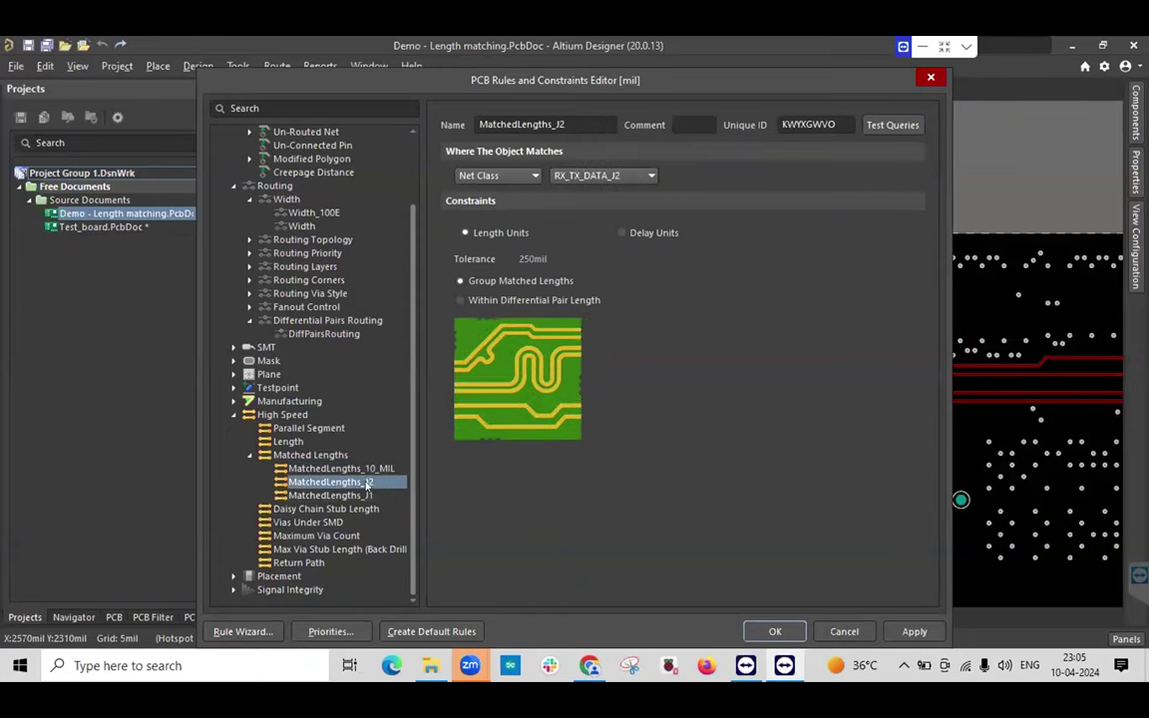
pyautogui.click(335, 467)
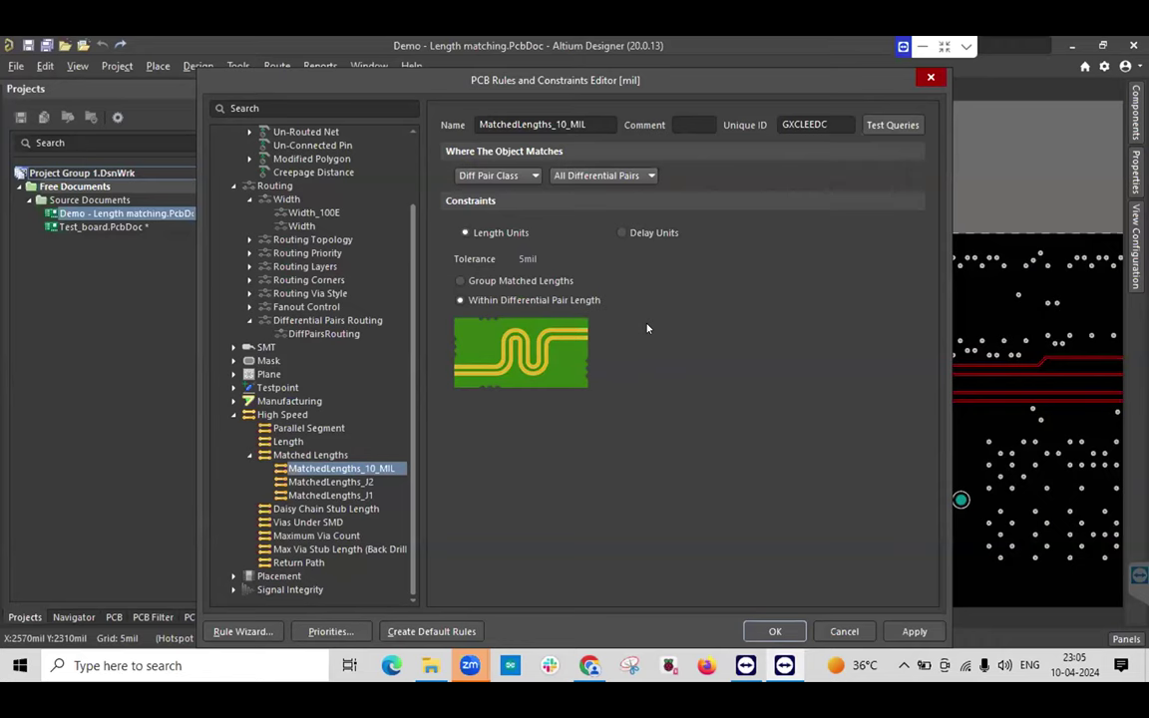
pyautogui.click(526, 259)
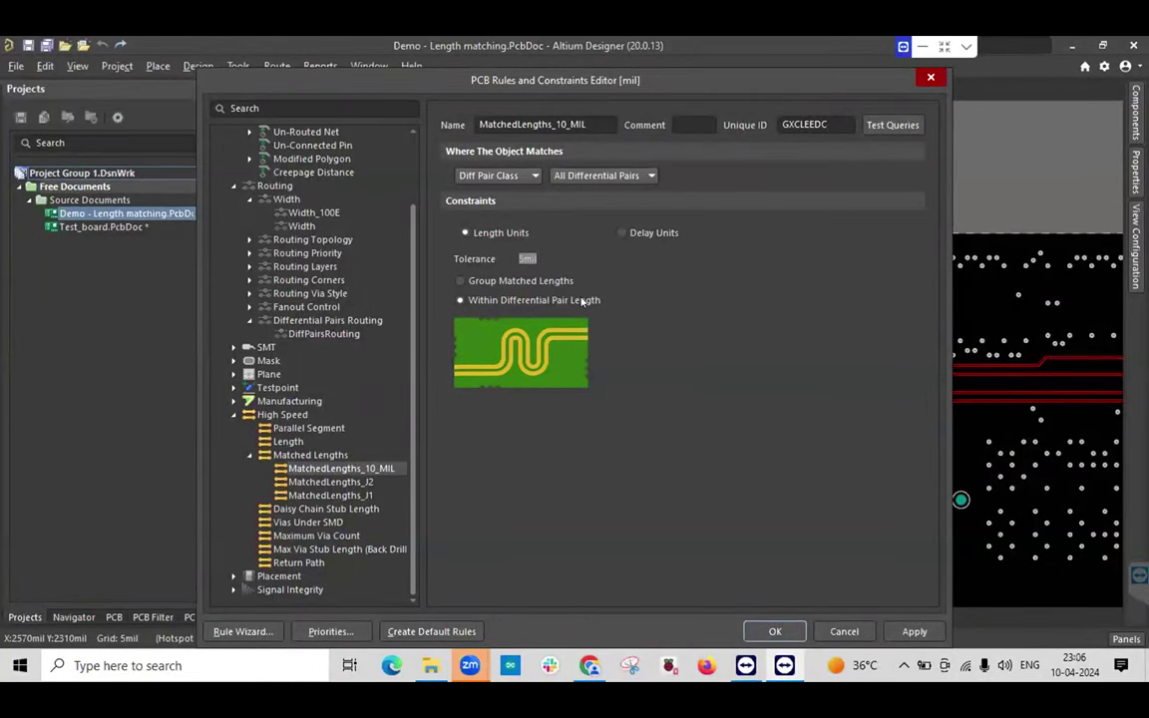
# Review the Clearance_100E clearance matrix and net-scope options and the DiffPairsRouting widths and gaps, and close the rules editor.
pyautogui.scroll(2, 341, 377)
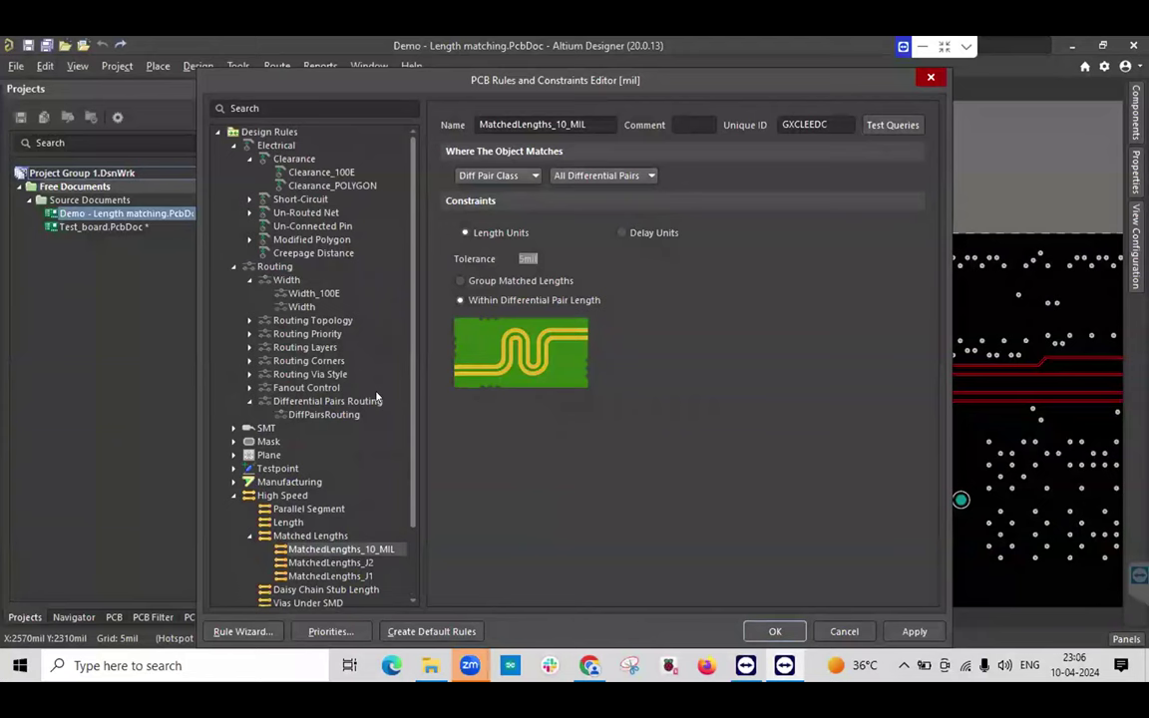
pyautogui.click(337, 173)
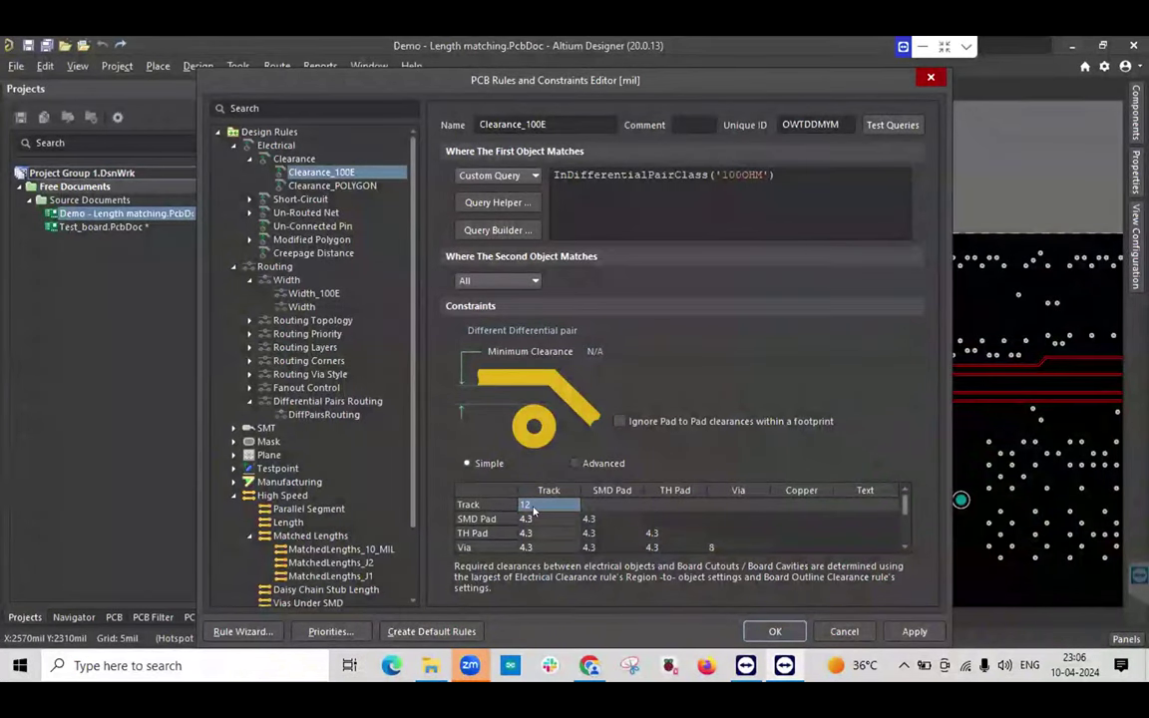
pyautogui.scroll(-2, 556, 539)
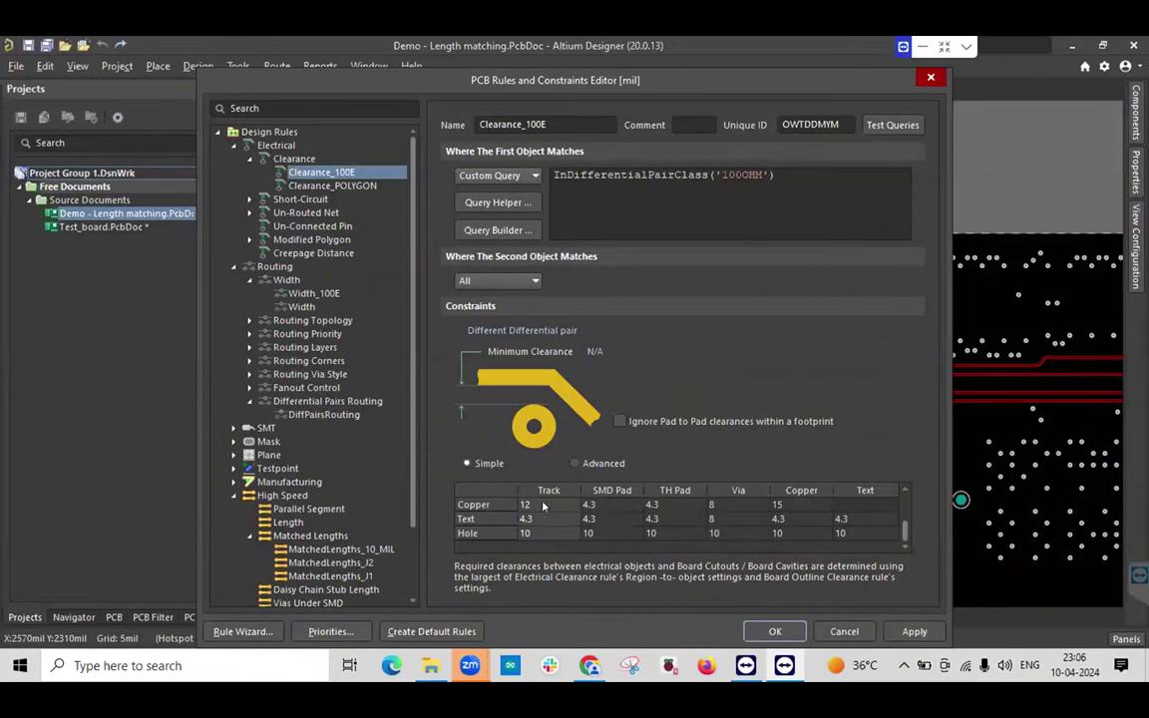
pyautogui.scroll(2, 540, 503)
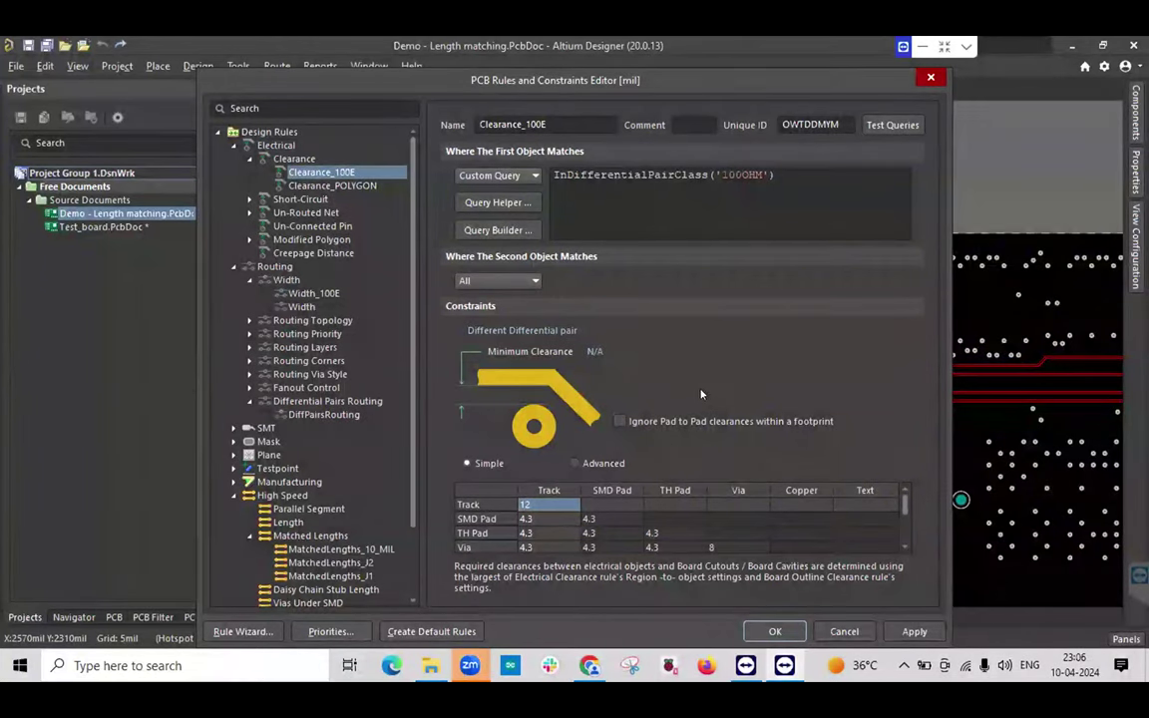
pyautogui.click(593, 330)
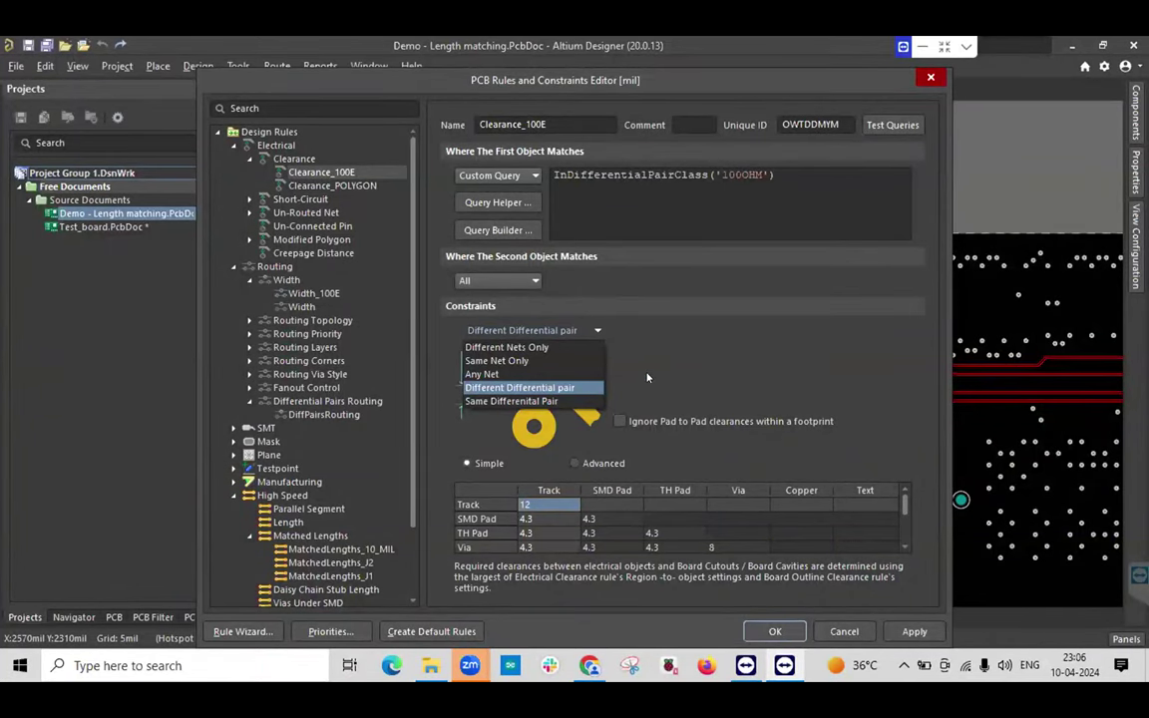
pyautogui.click(598, 329)
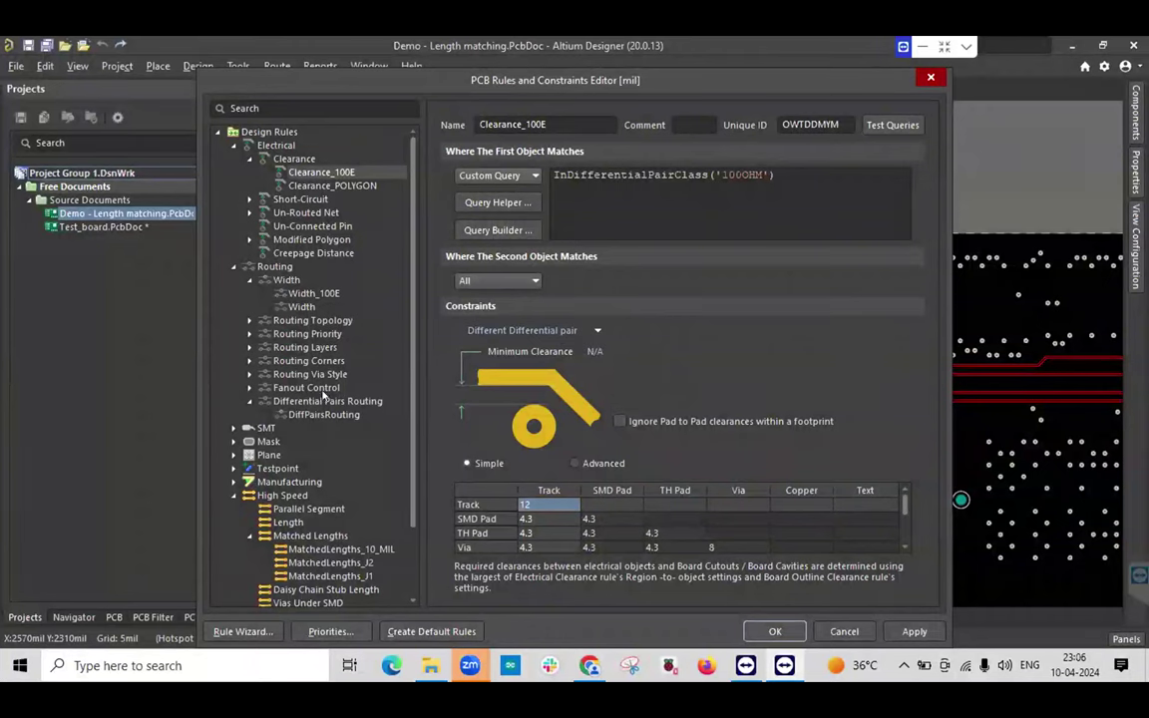
pyautogui.click(321, 414)
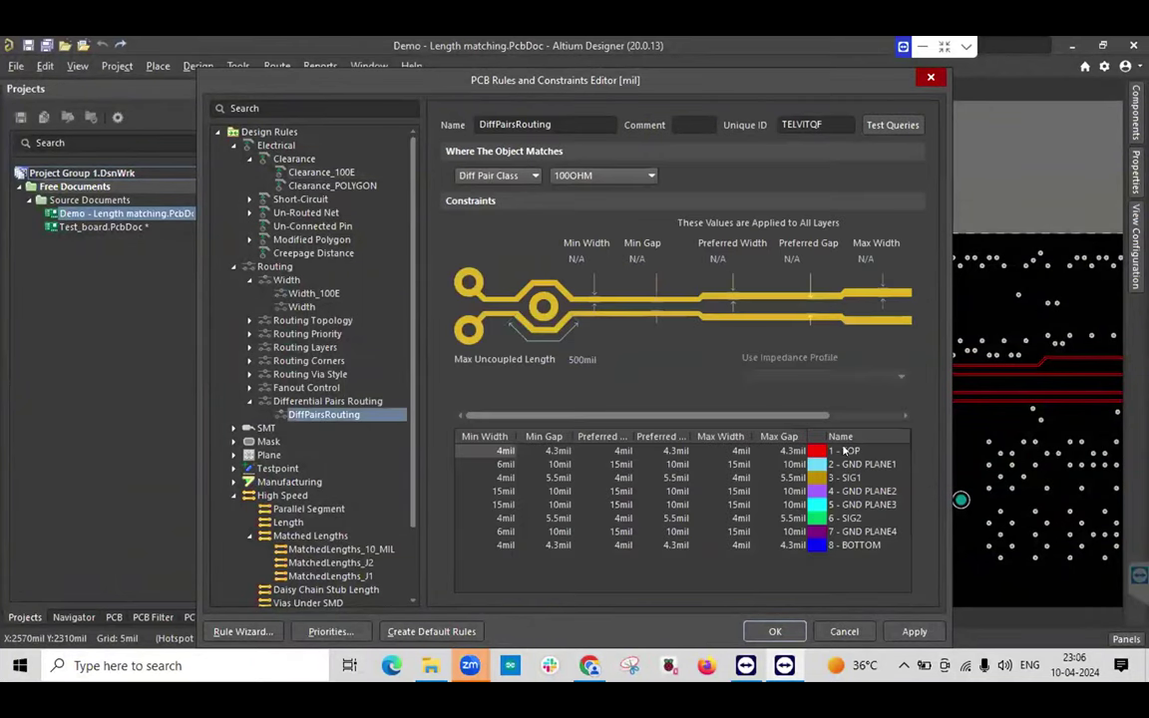
pyautogui.click(930, 77)
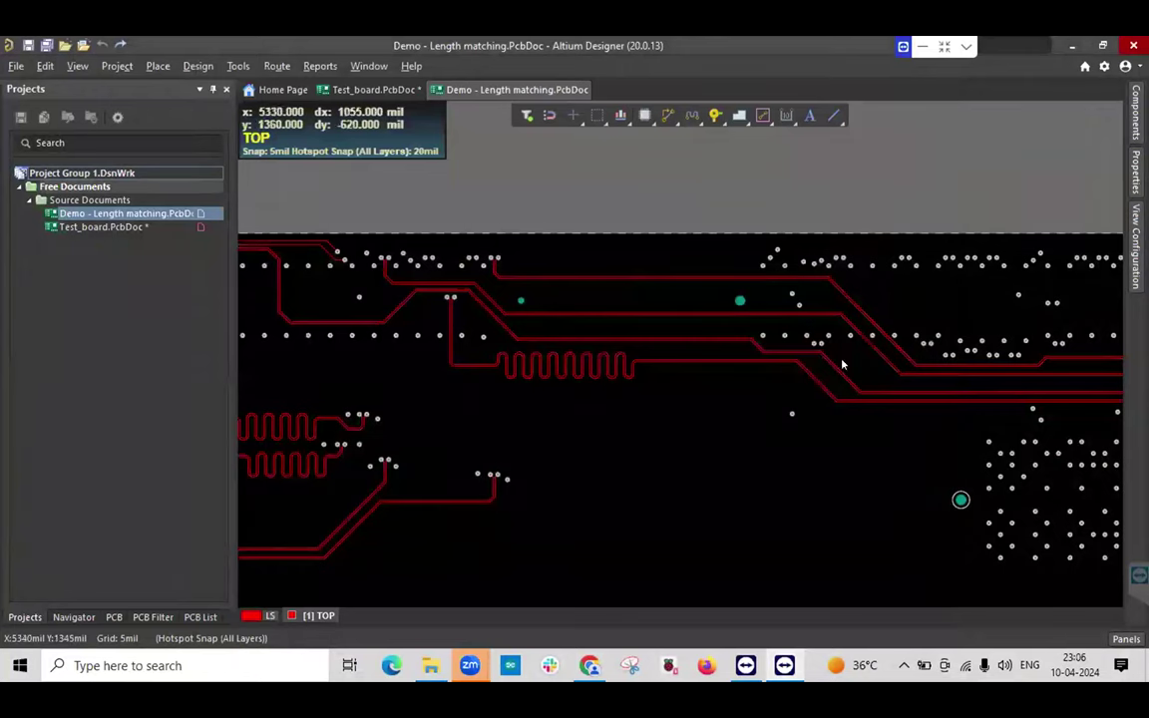
# Start Interactive Diff Pair Length Tuning and review its amplitude, radius and style settings, keeping the Rounded style.
pyautogui.keyDown('ctrl'); pyautogui.scroll(2, 568, 279); pyautogui.keyUp('ctrl')
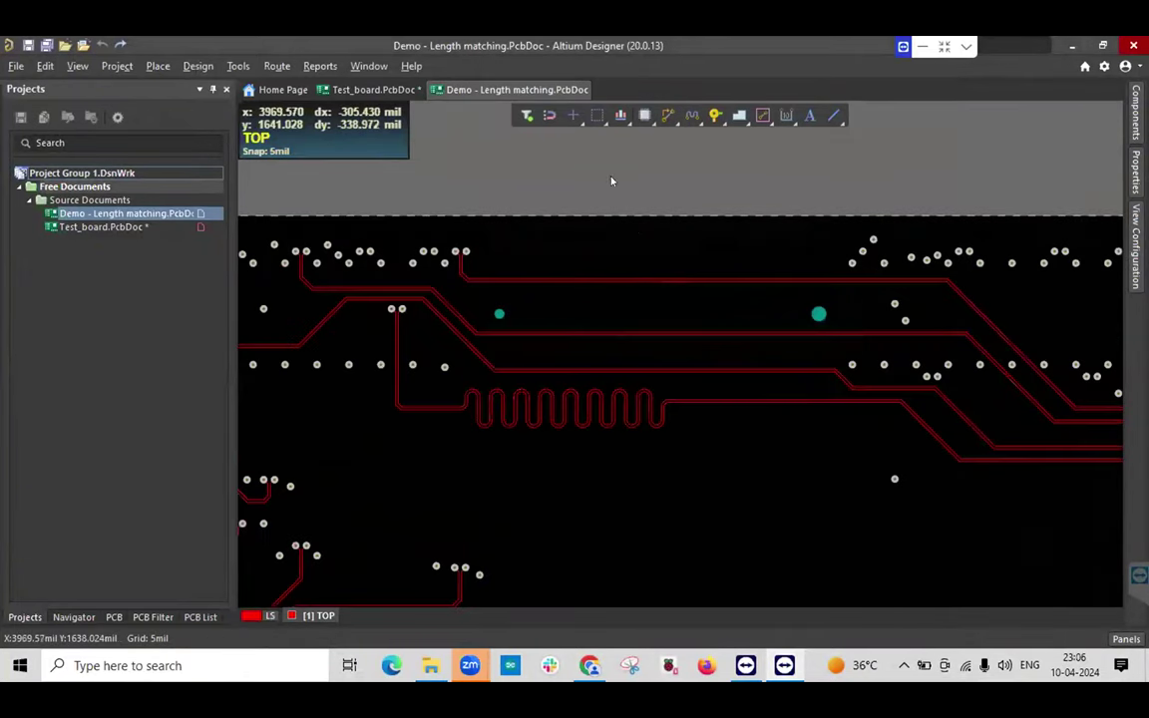
pyautogui.click(277, 66)
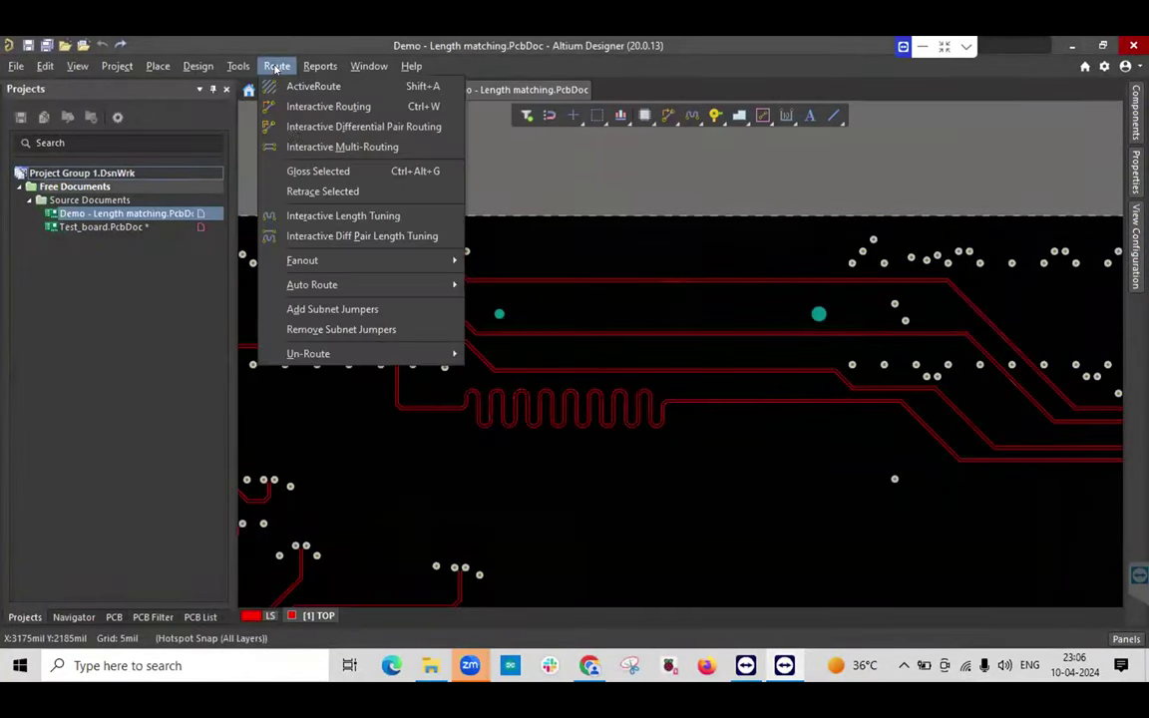
pyautogui.click(332, 236)
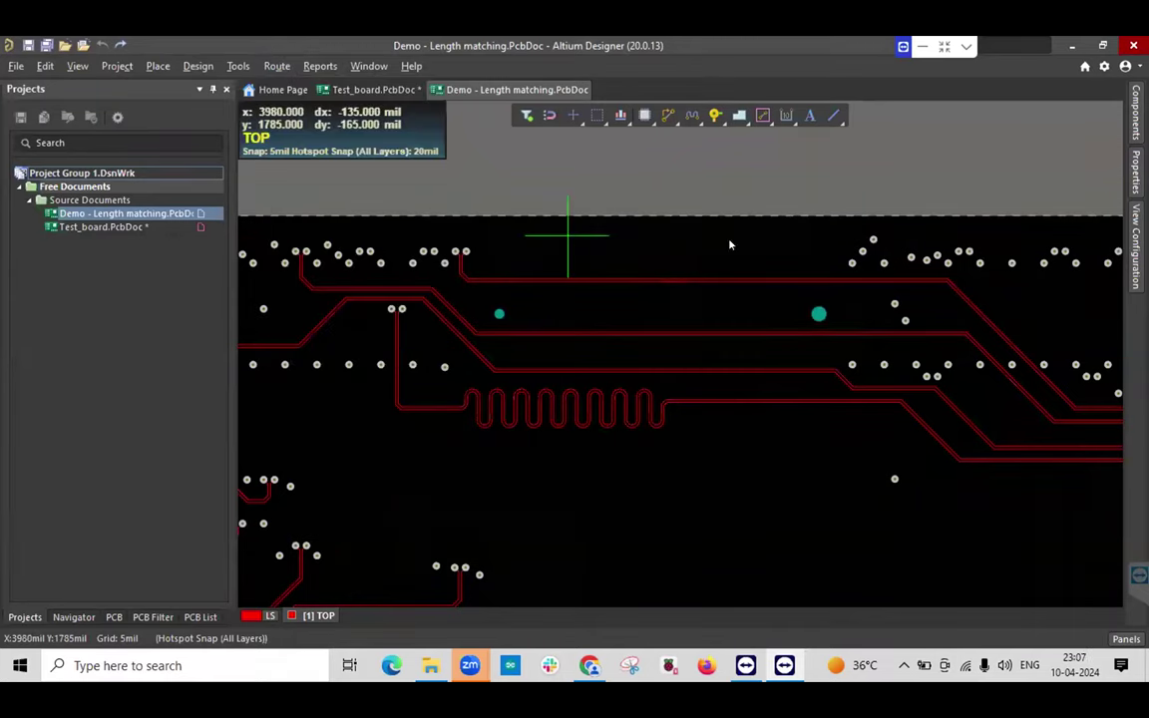
pyautogui.press('Tab')
pyautogui.click(942, 433)
pyautogui.click(965, 507)
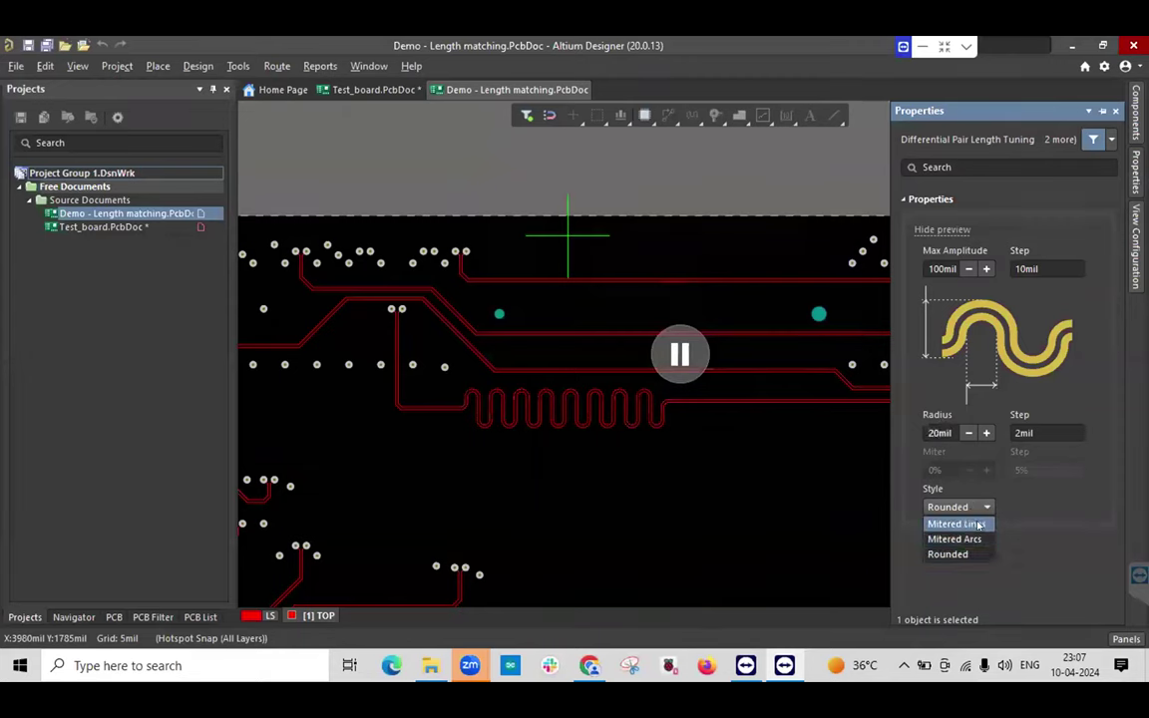
pyautogui.click(988, 507)
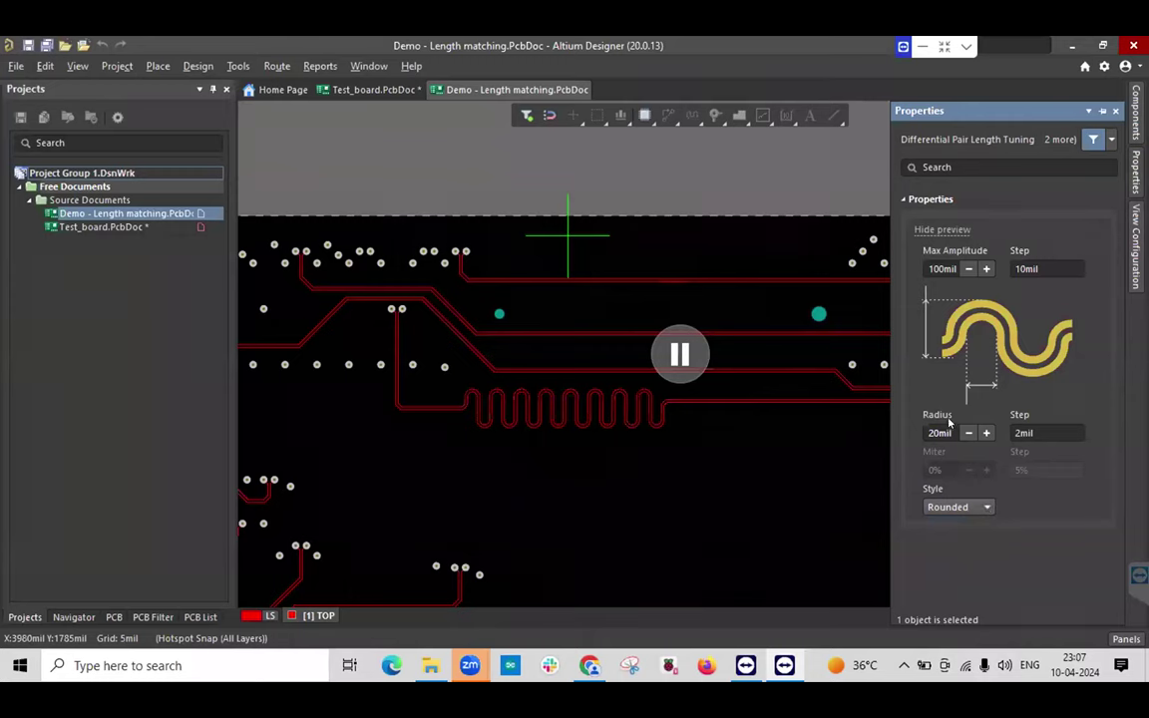
pyautogui.moveTo(950, 433); pyautogui.dragTo(915, 437)
pyautogui.press('Tab')
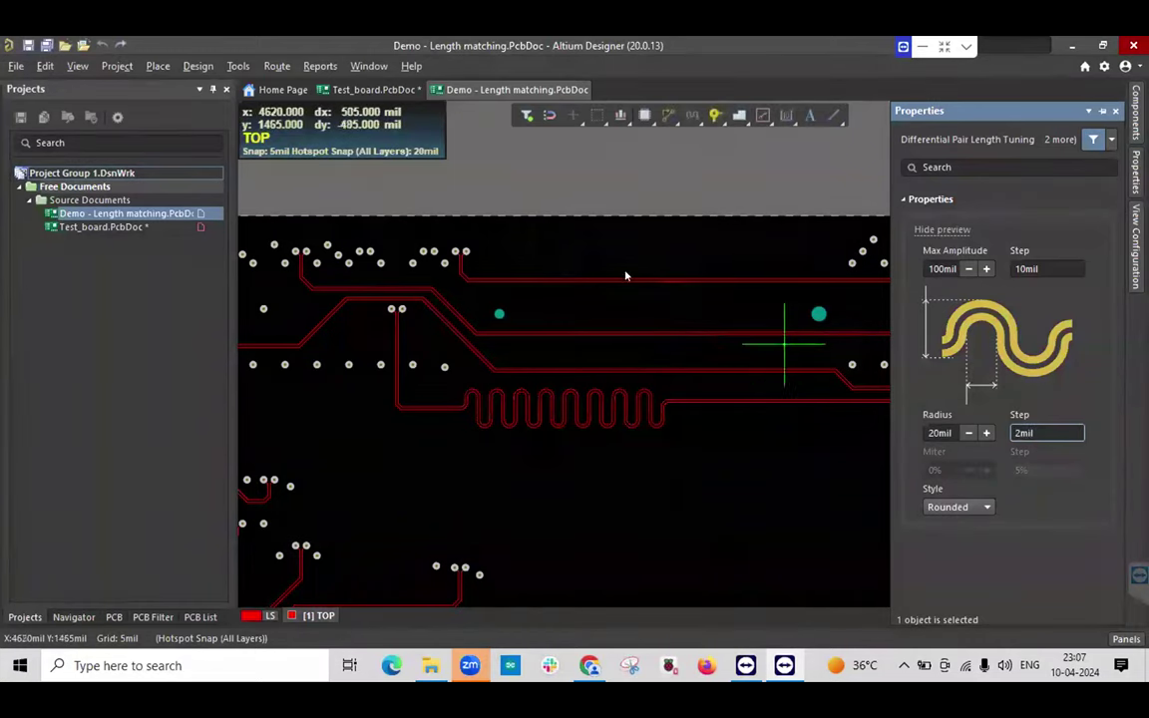
# Try a rounded length-tuning pattern along the upper horizontal run of the TX_D3_J1 differential pair, and leave the tuning command.
pyautogui.click(560, 281)
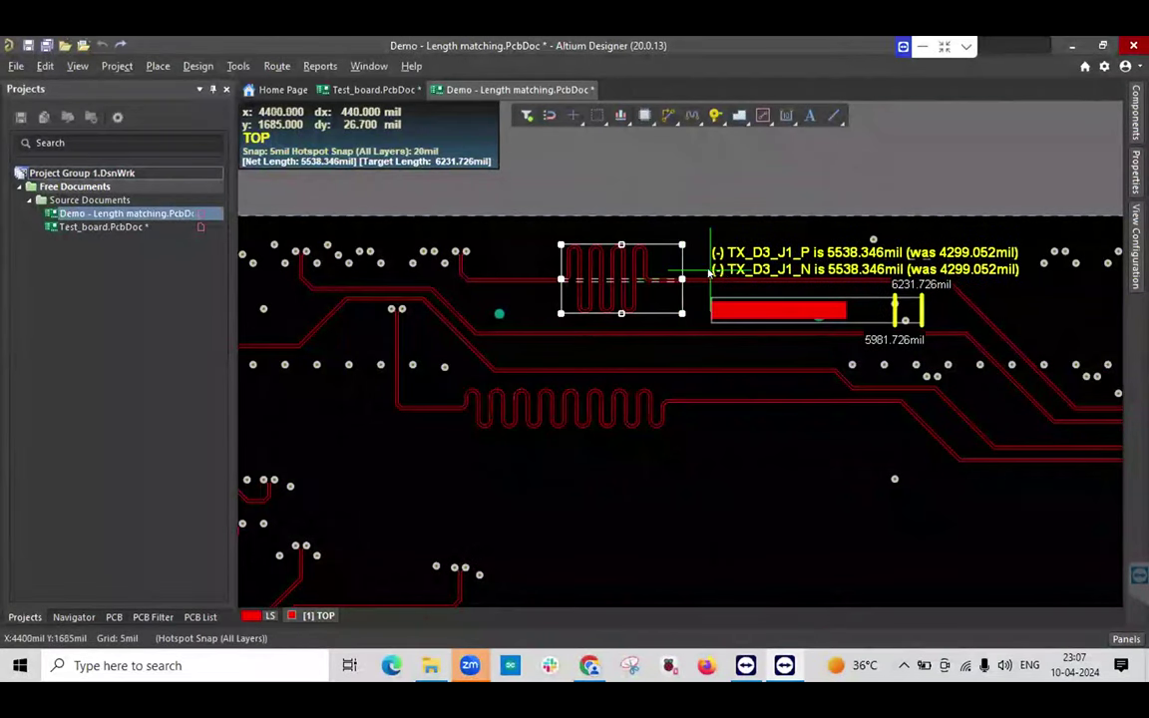
pyautogui.rightClick(758, 313)
pyautogui.rightClick(658, 311)
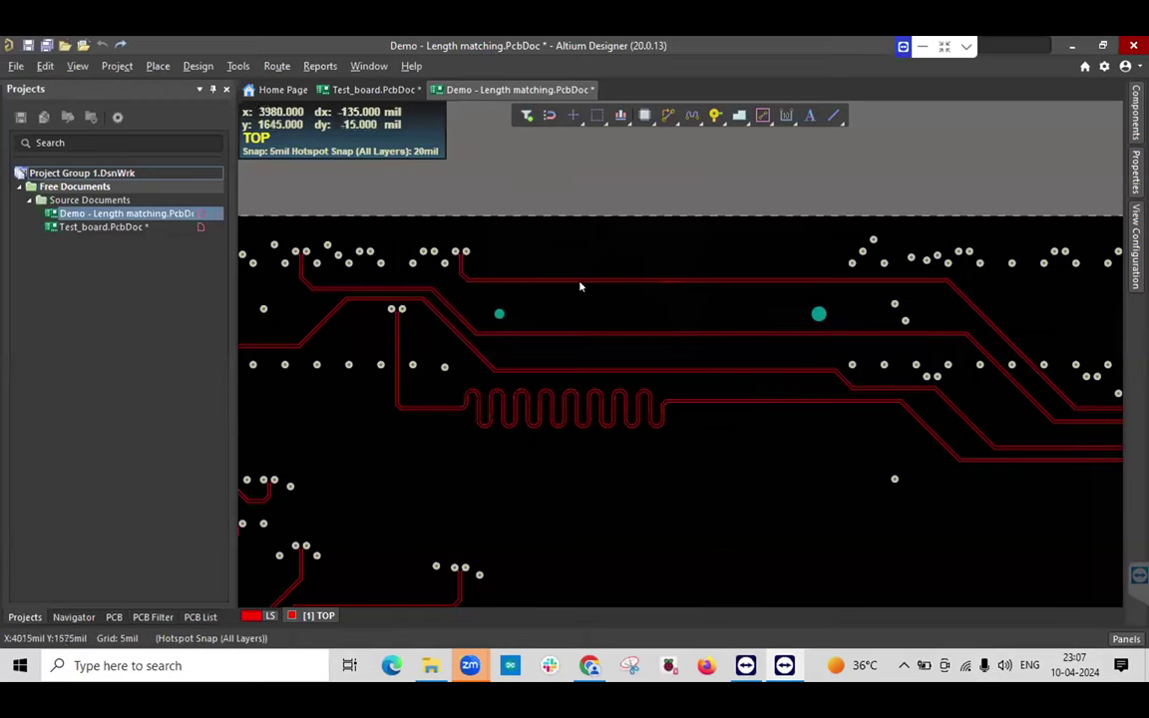
# Add a rounded differential pair length-tuning pattern to the horizontal run of the DATA_CLK_J1 pair, and leave the tuning command.
pyautogui.click(660, 277)
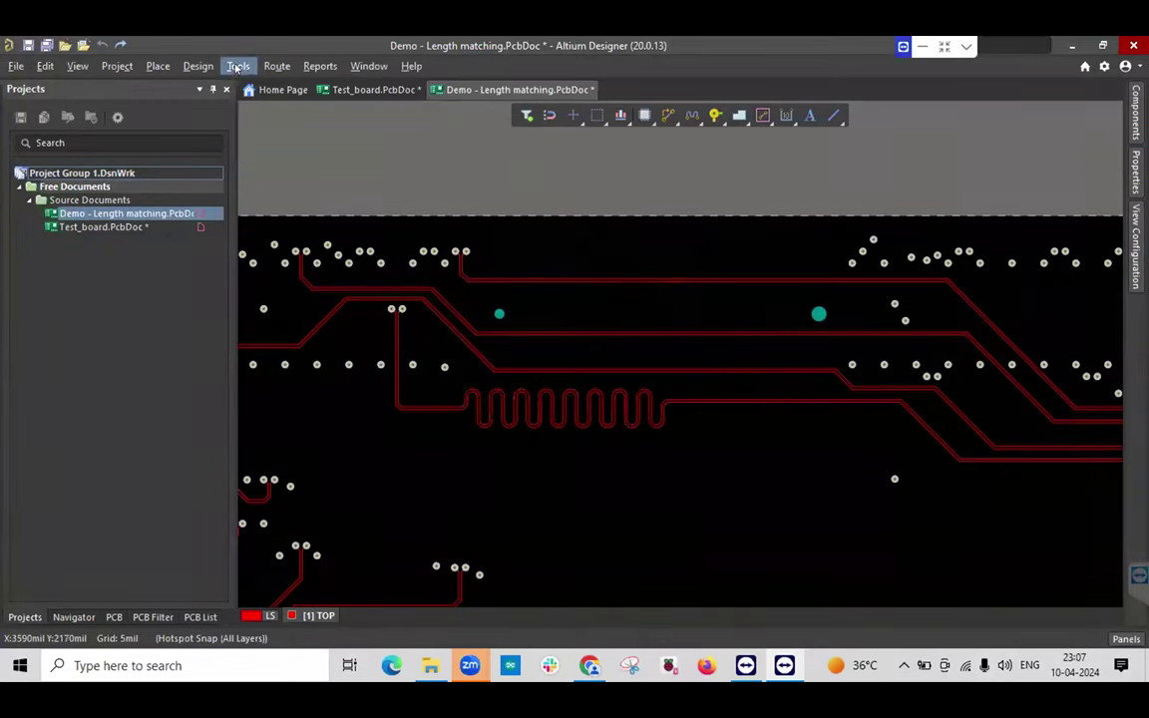
pyautogui.click(276, 66)
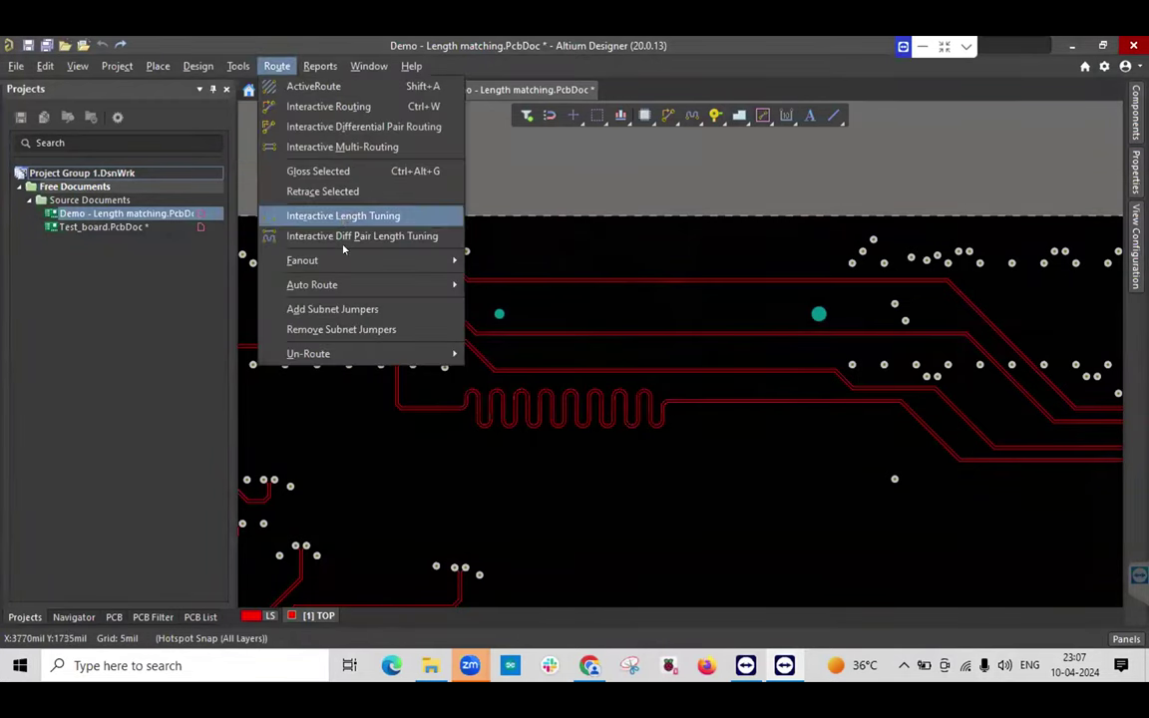
pyautogui.click(398, 235)
pyautogui.click(546, 333)
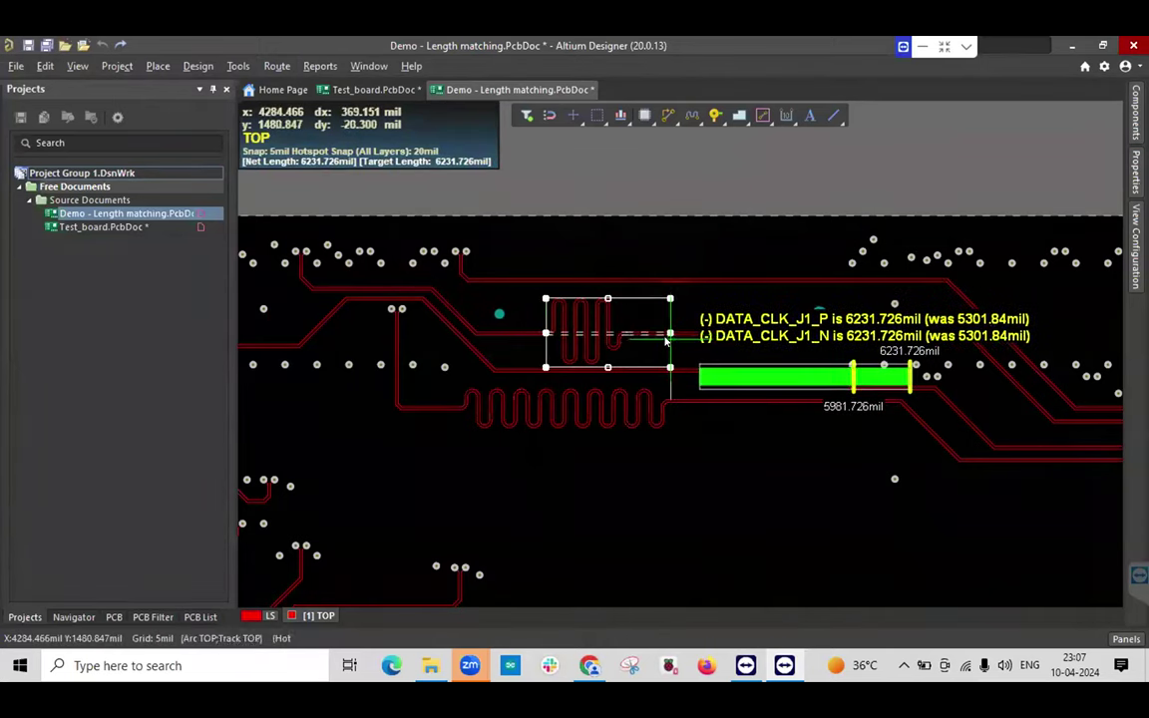
pyautogui.click(641, 341)
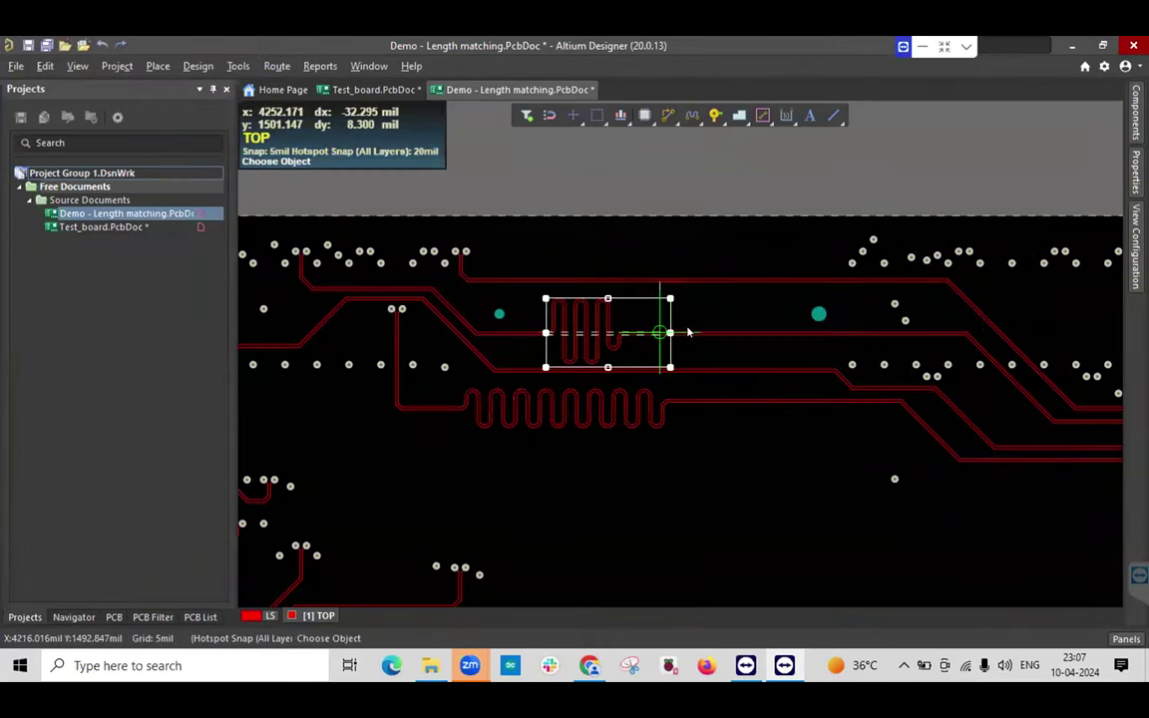
pyautogui.rightClick(686, 335)
pyautogui.moveTo(684, 327)
pyautogui.mouseDown()
pyautogui.moveTo(694, 332)
pyautogui.moveTo(668, 334)
pyautogui.mouseUp()
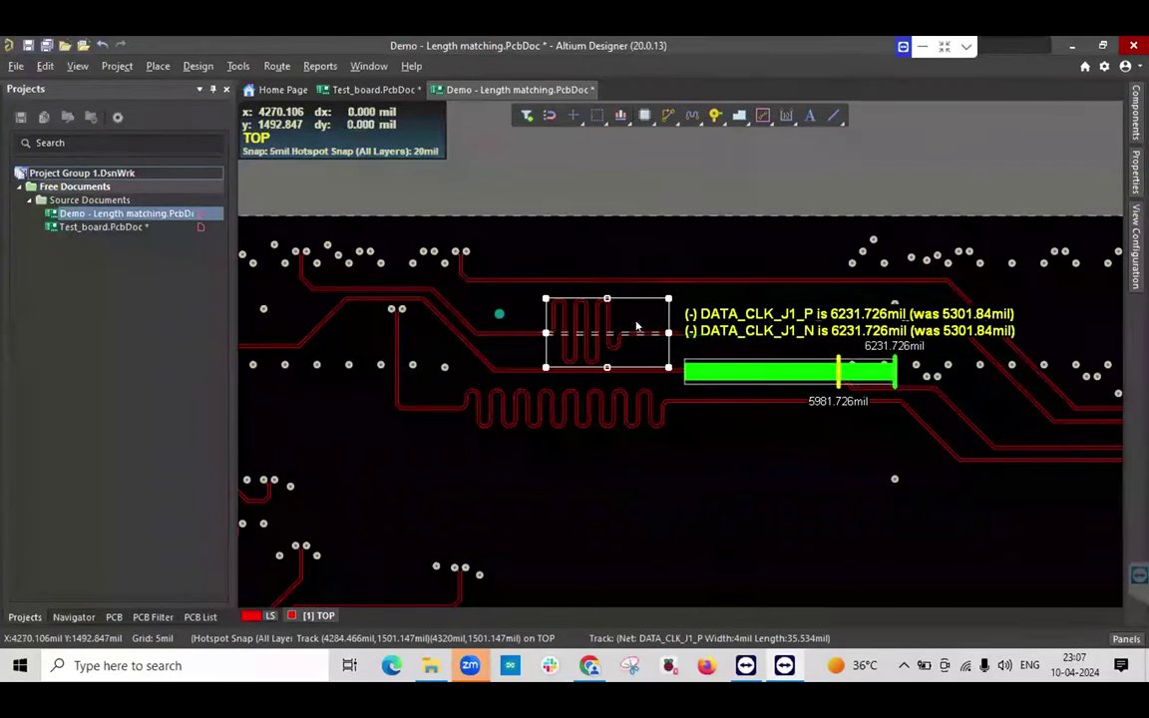
pyautogui.click(641, 235)
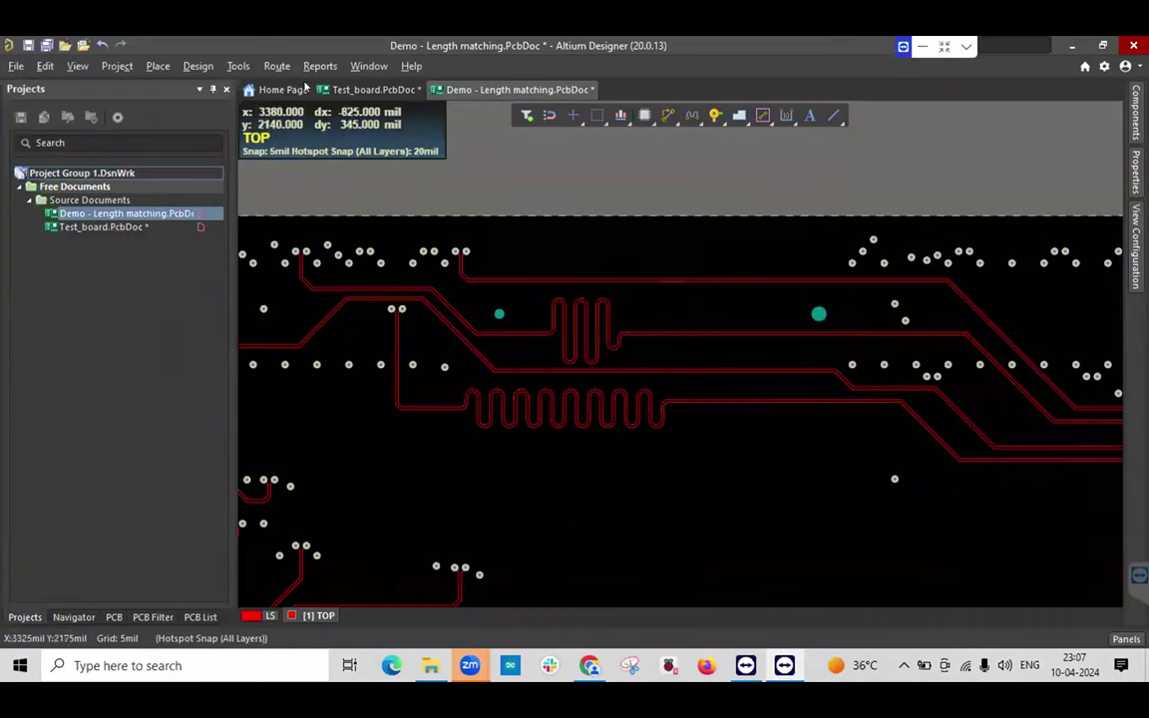
# Add a rounded differential pair length-tuning pattern near the right end of the TX_D3_J1 pair's upper horizontal run, and deselect it.
pyautogui.click(276, 67)
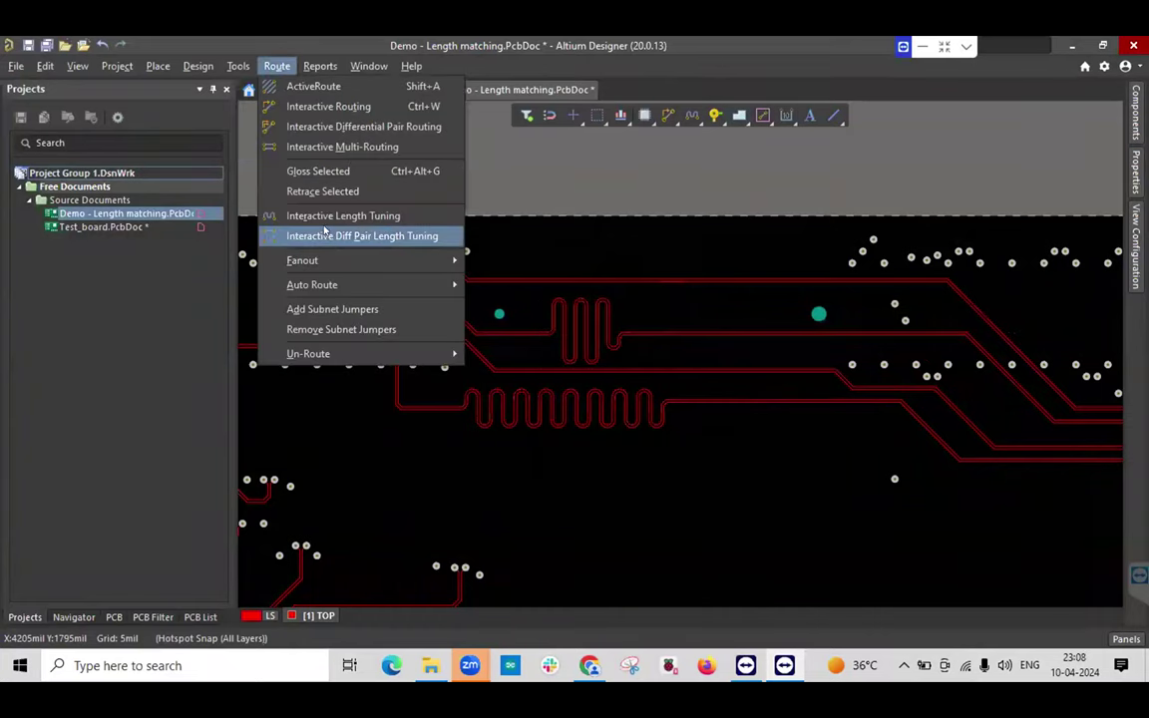
pyautogui.press('Return')
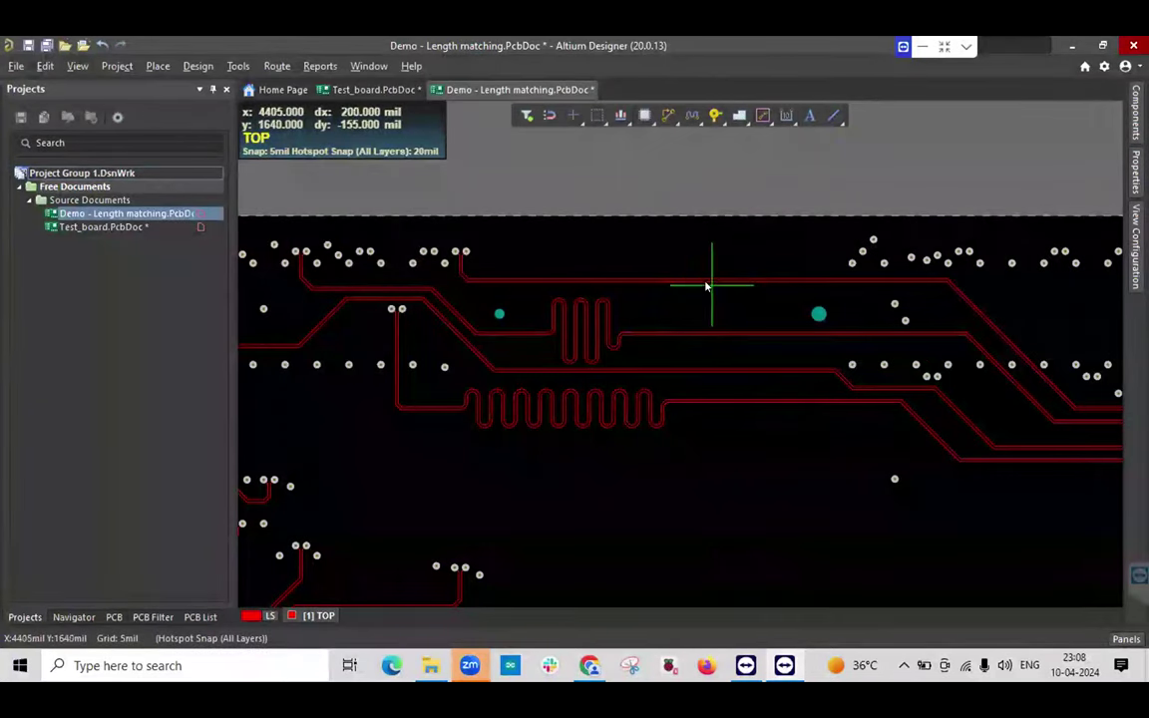
pyautogui.click(706, 284)
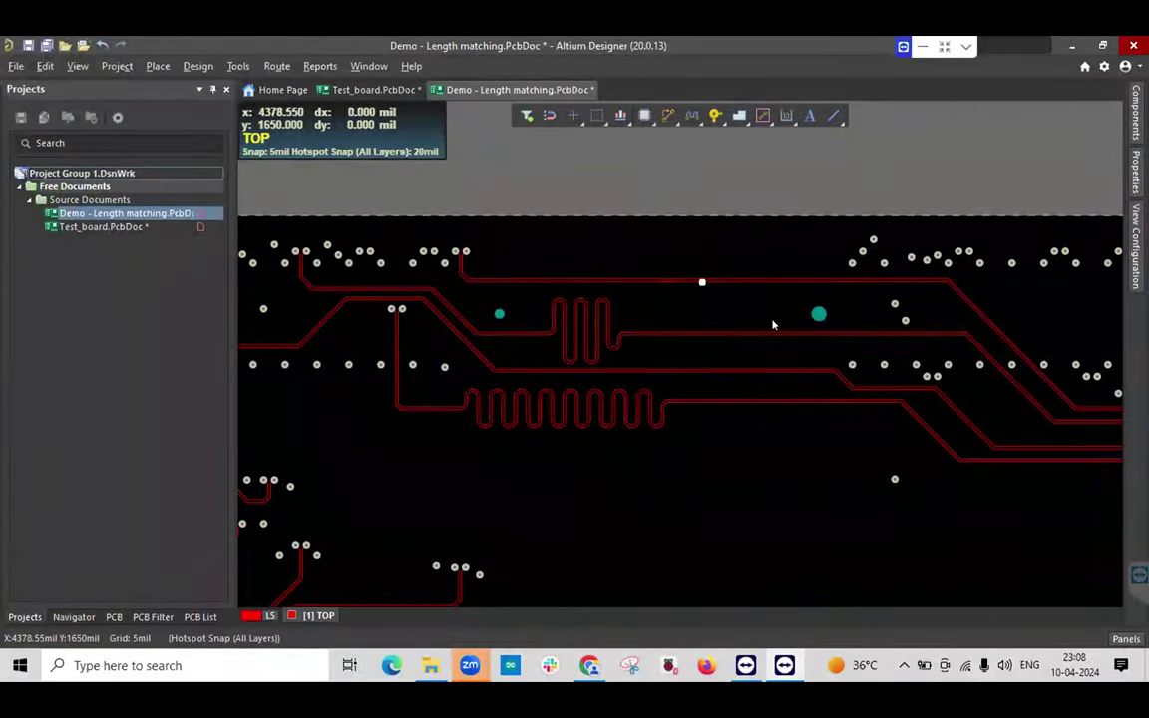
pyautogui.click(856, 339)
pyautogui.rightClick(731, 270)
pyautogui.moveTo(779, 248); pyautogui.dragTo(778, 231)
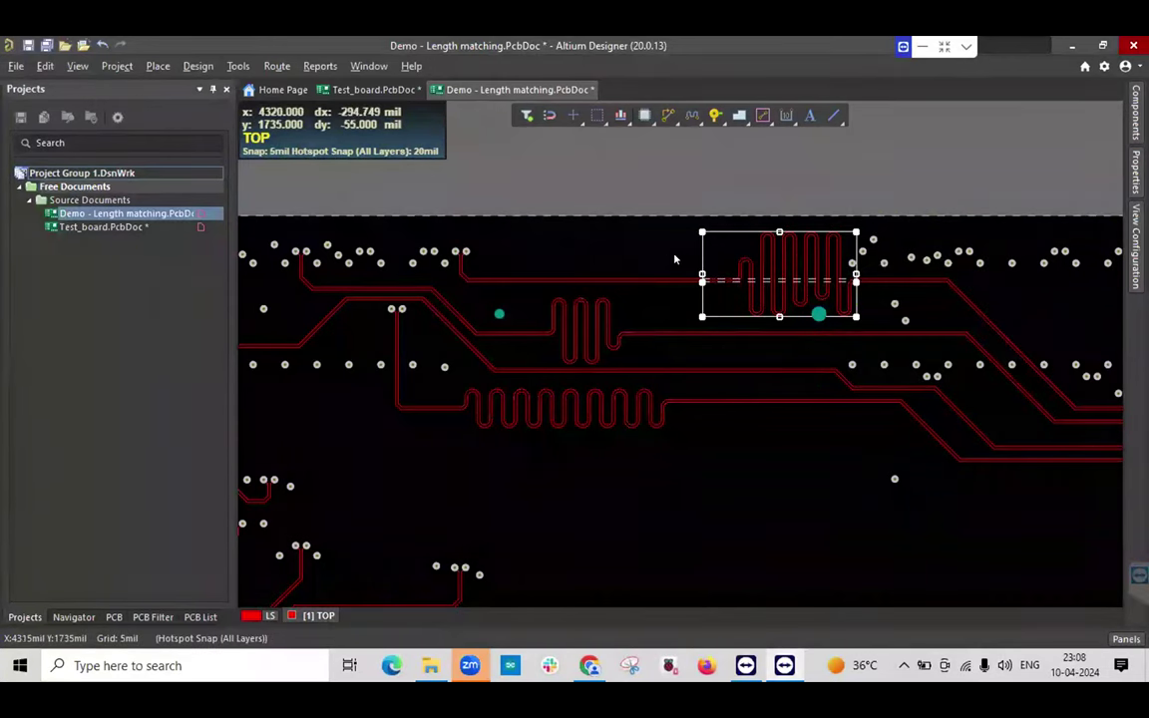
pyautogui.click(683, 256)
pyautogui.click(783, 273)
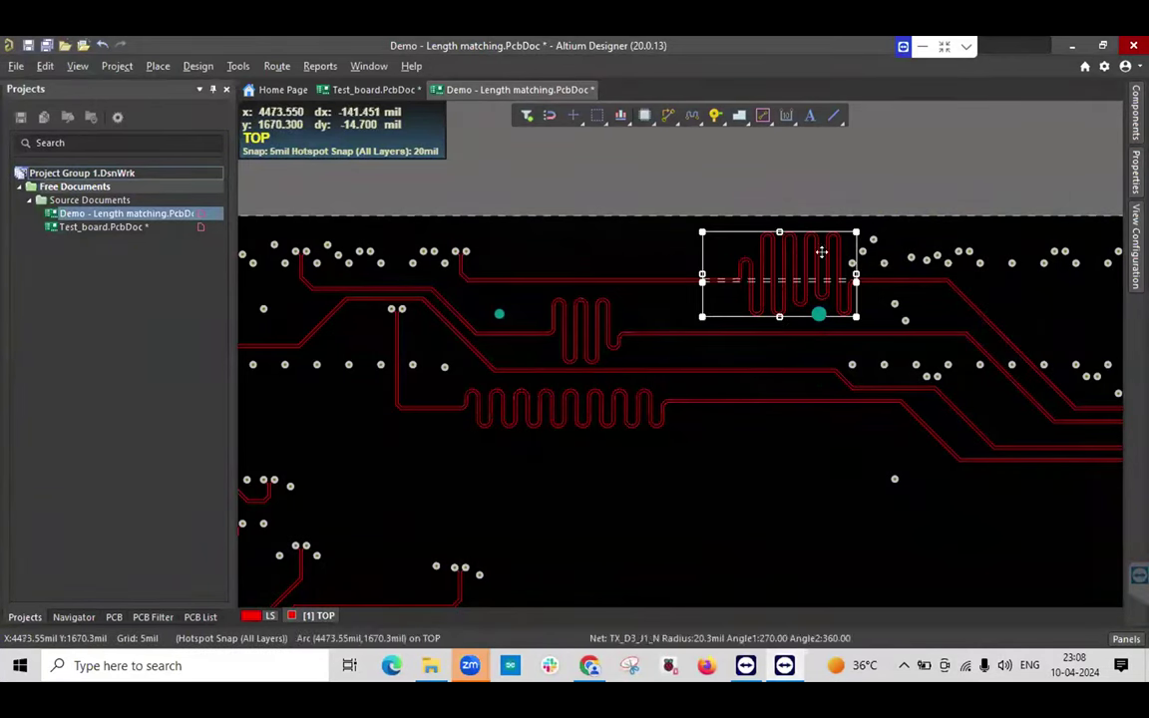
pyautogui.click(650, 247)
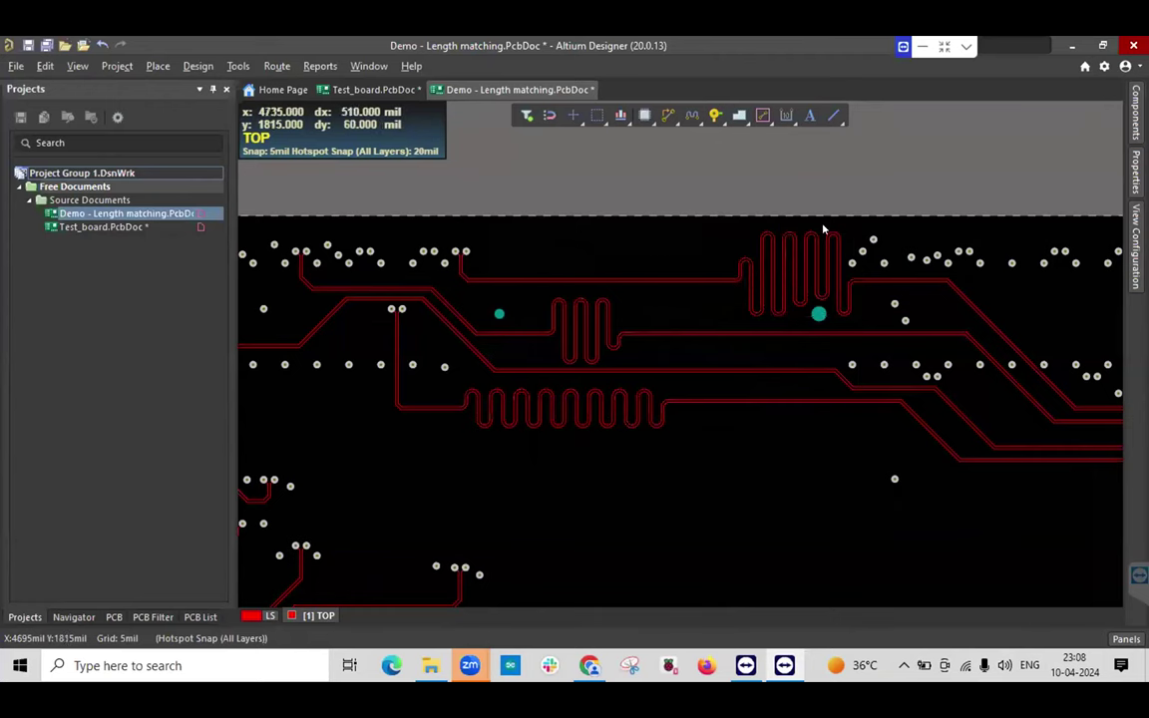
# Start single-track Interactive Length Tuning and review its amplitude, radius and style settings, keeping them as they are.
pyautogui.keyDown('ctrl'); pyautogui.scroll(5, 740, 317); pyautogui.keyUp('ctrl')
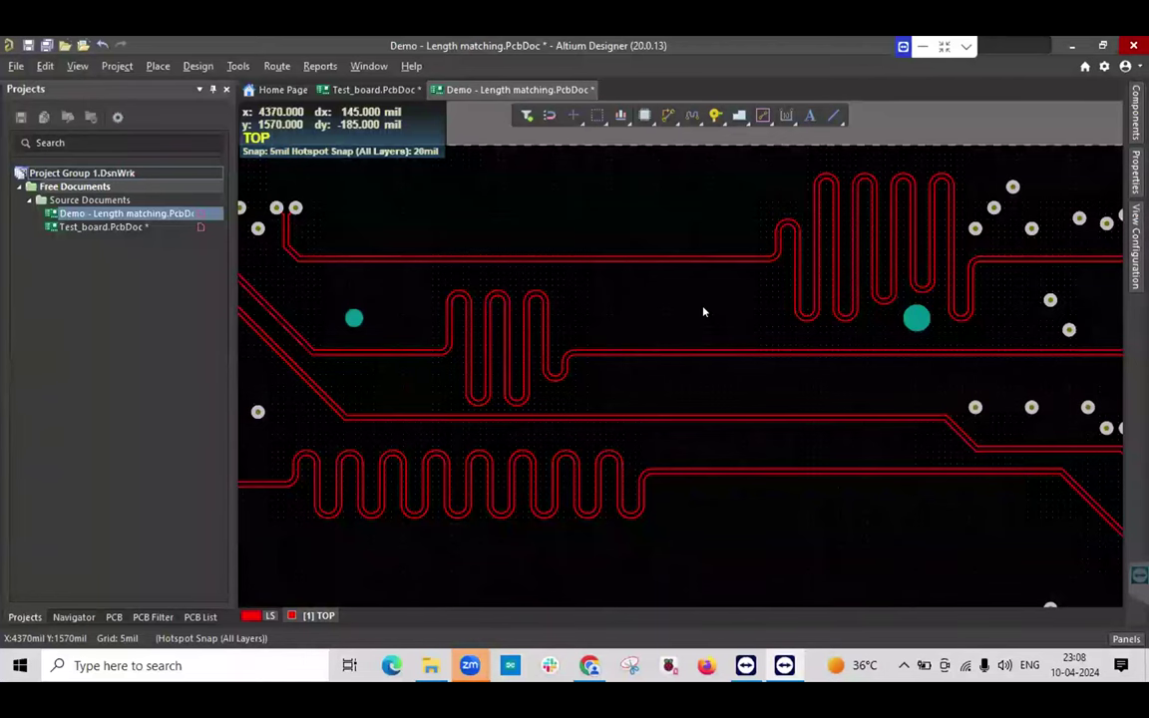
pyautogui.click(276, 66)
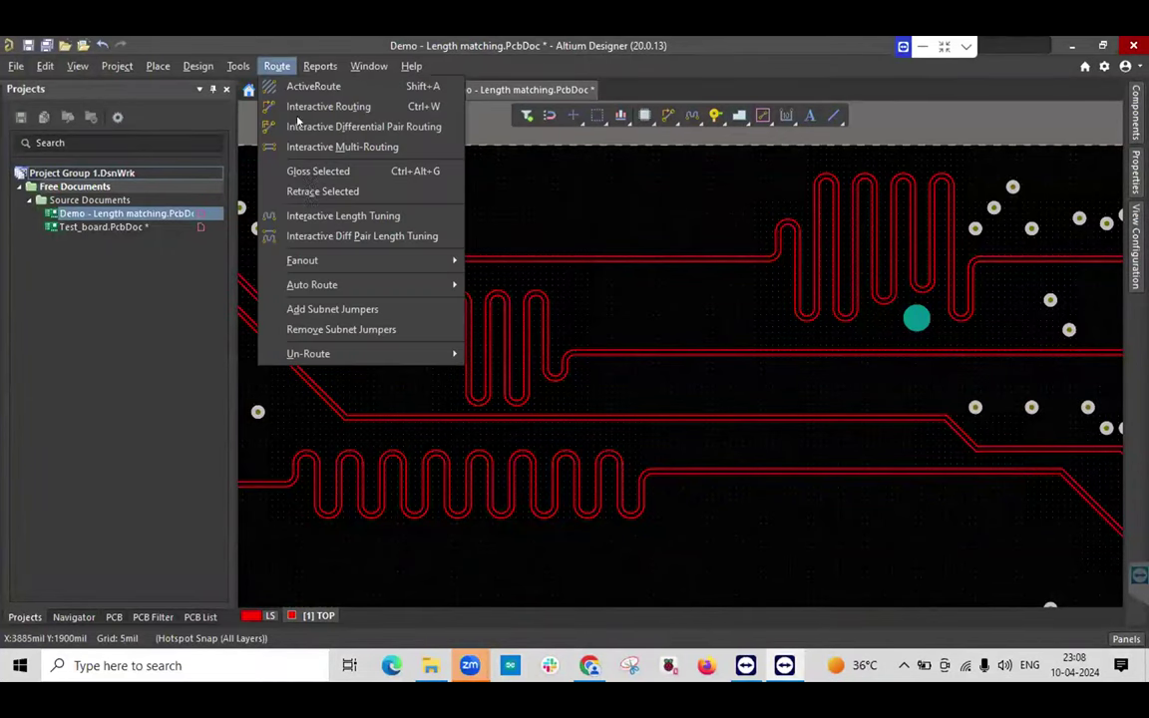
pyautogui.press('Return')
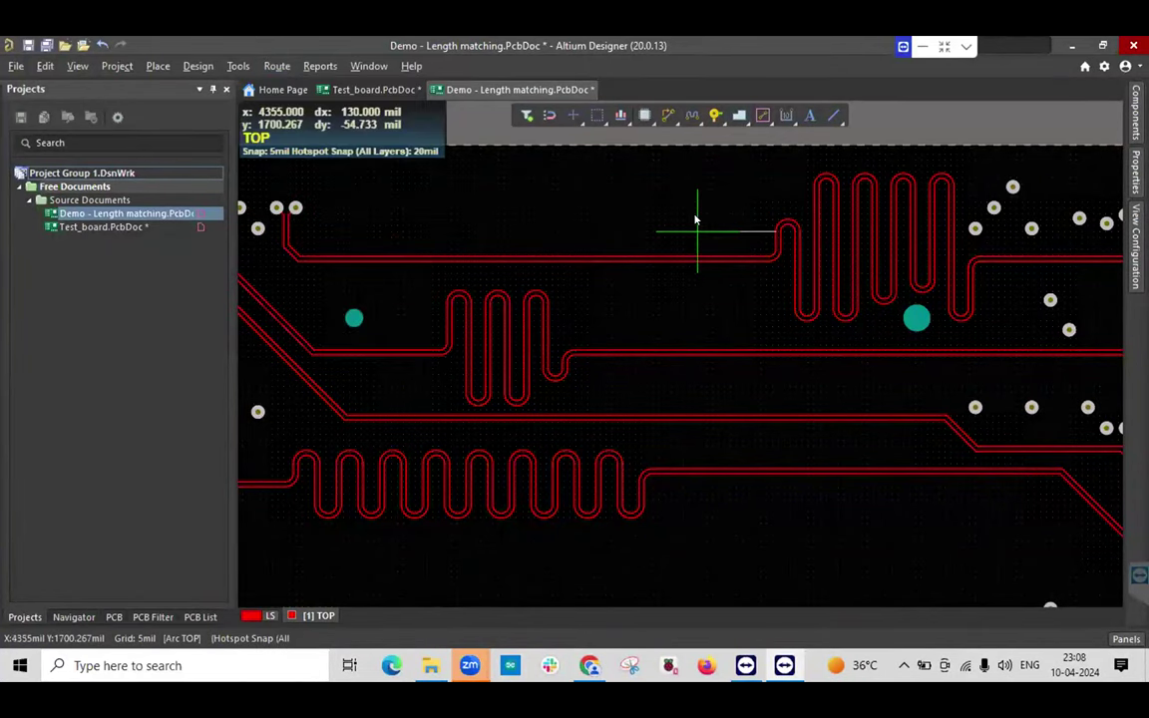
pyautogui.press('Tab')
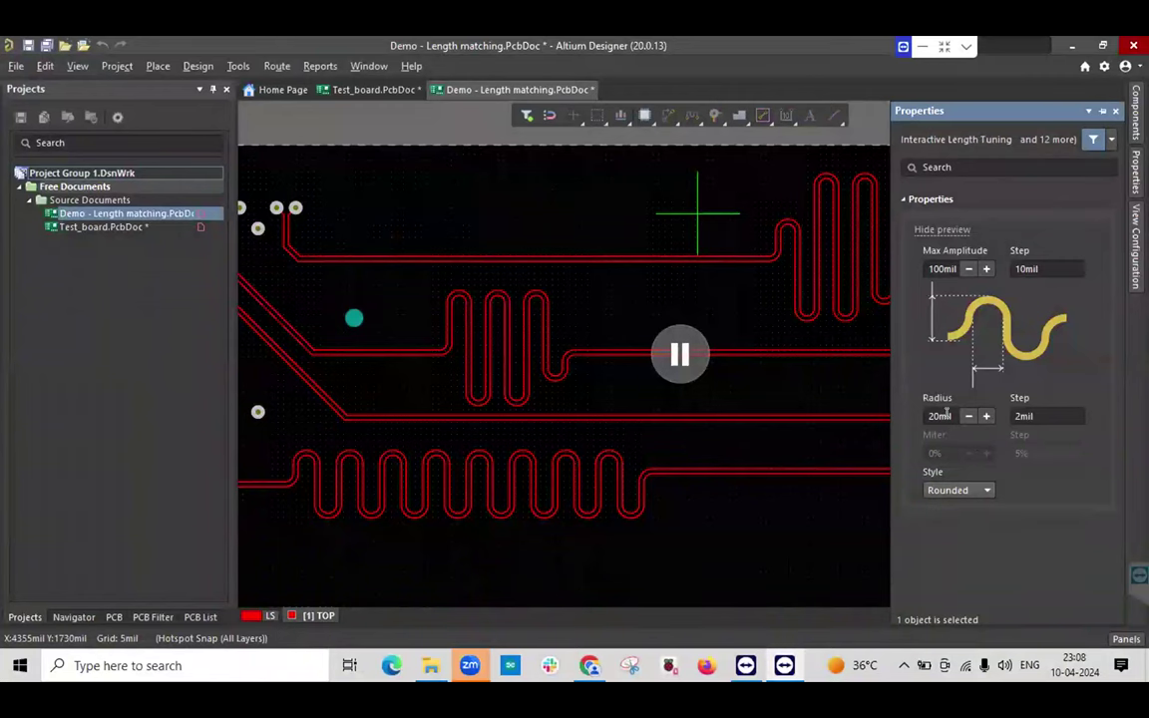
pyautogui.click(665, 354)
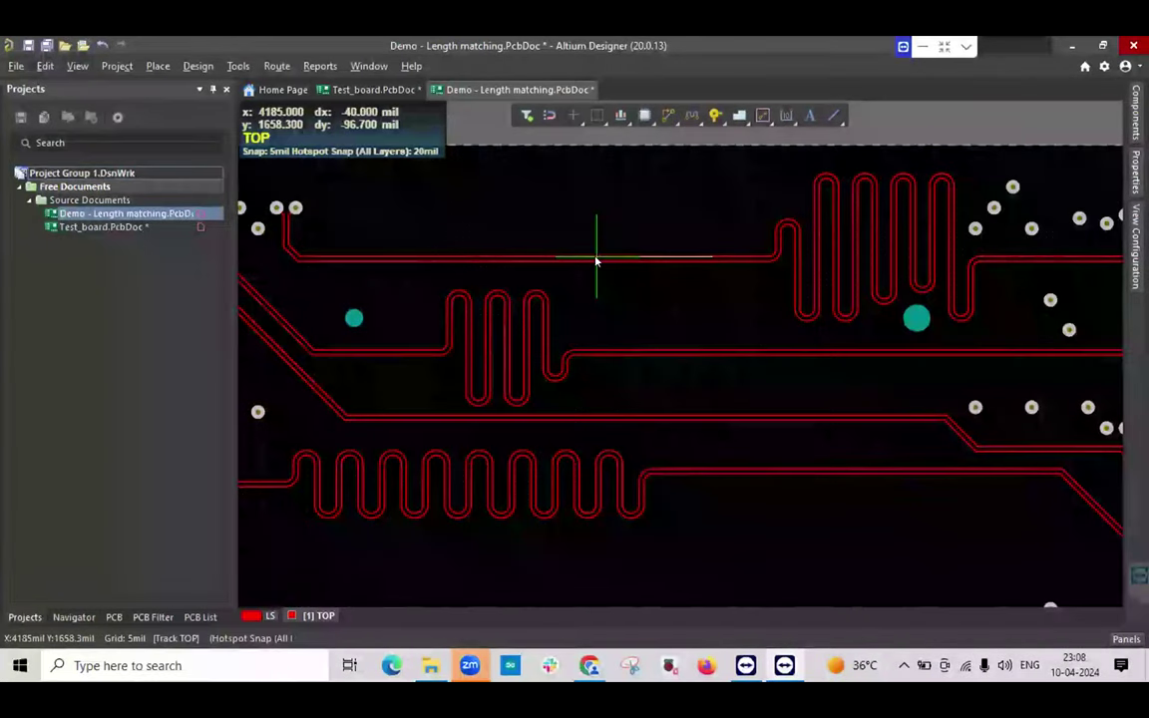
# Try single-track length tuning on the upper trace of the TX_D3_J1 pair's horizontal run, and leave the command.
pyautogui.click(595, 259)
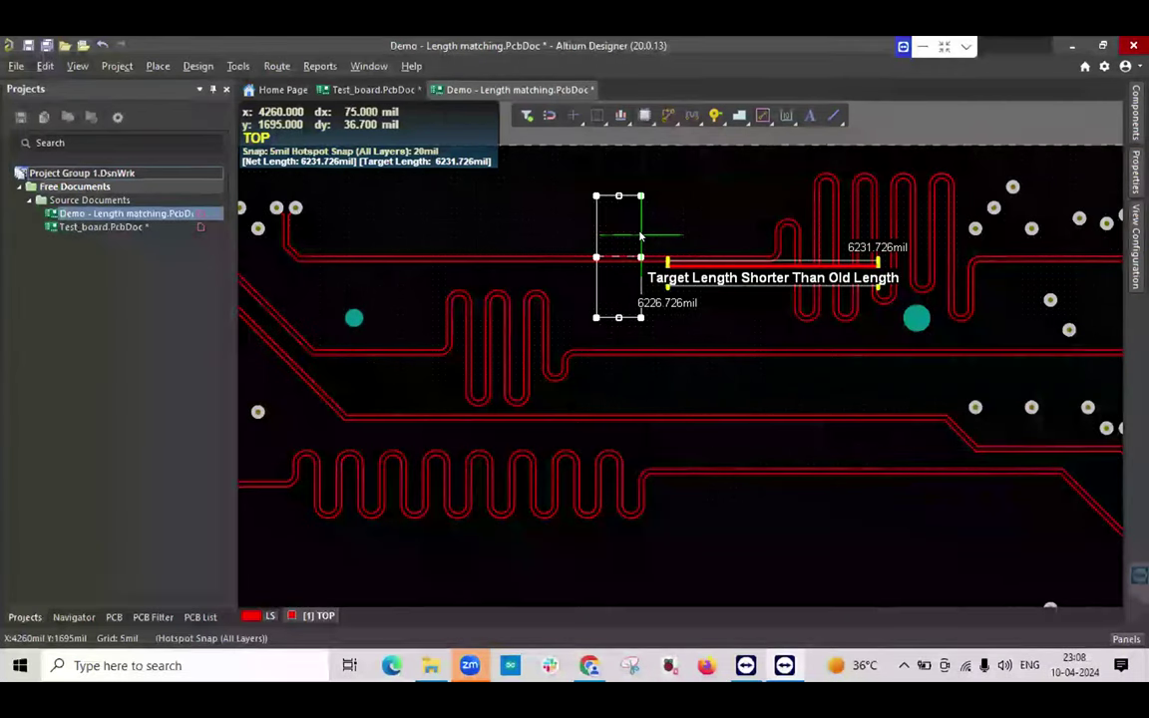
pyautogui.rightClick(625, 256)
pyautogui.keyDown('ctrl'); pyautogui.scroll(2, 626, 260); pyautogui.keyUp('ctrl')
pyautogui.keyDown('ctrl'); pyautogui.scroll(3, 626, 258); pyautogui.keyUp('ctrl')
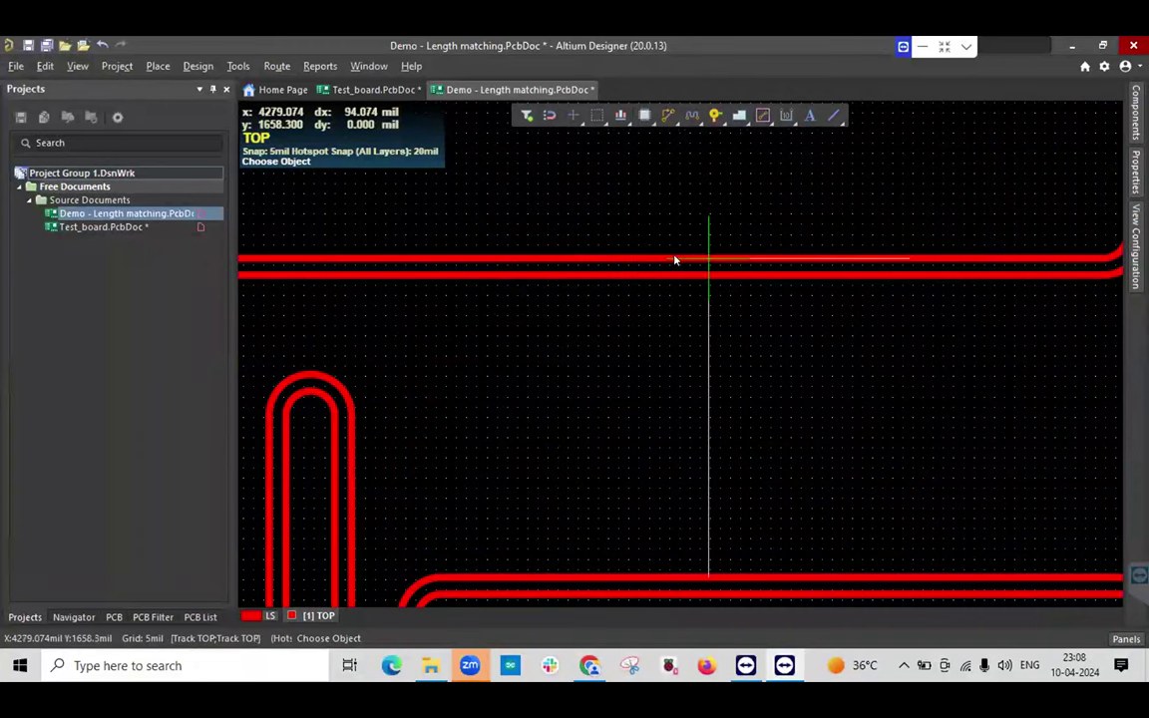
pyautogui.rightClick(666, 257)
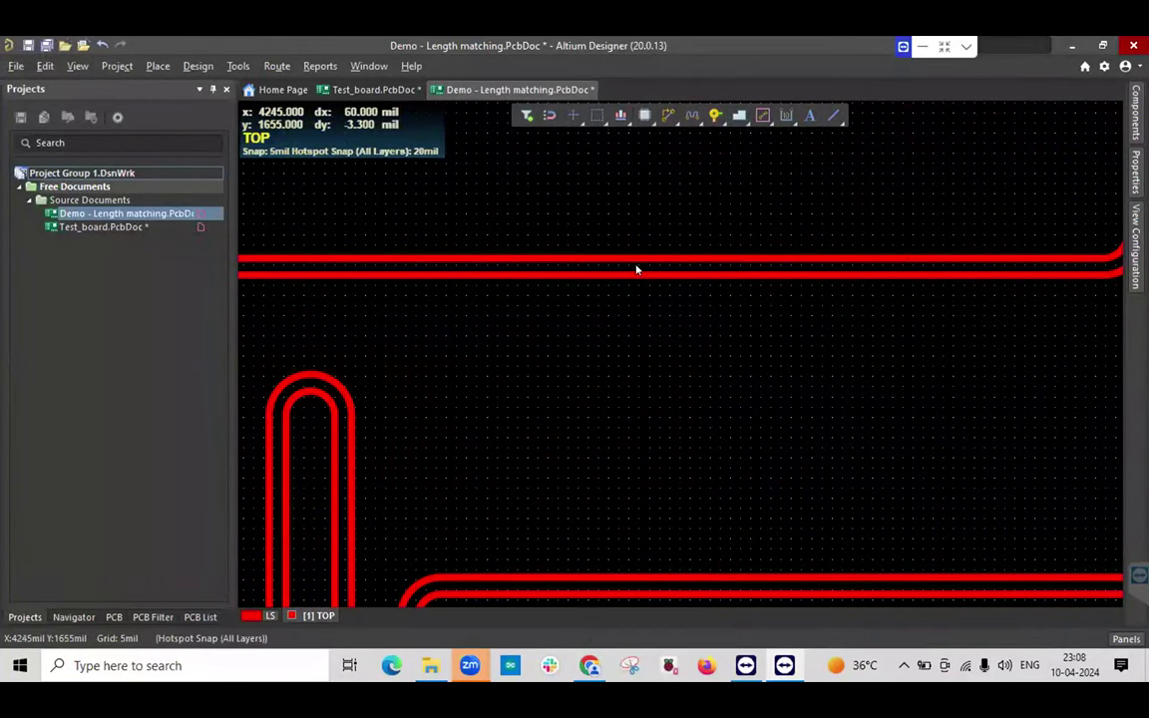
# Measure the clearance between the two traces of the TX_D3_J1 differential pair on its upper horizontal run.
pyautogui.press('r')
pyautogui.press('p')
pyautogui.click(633, 261)
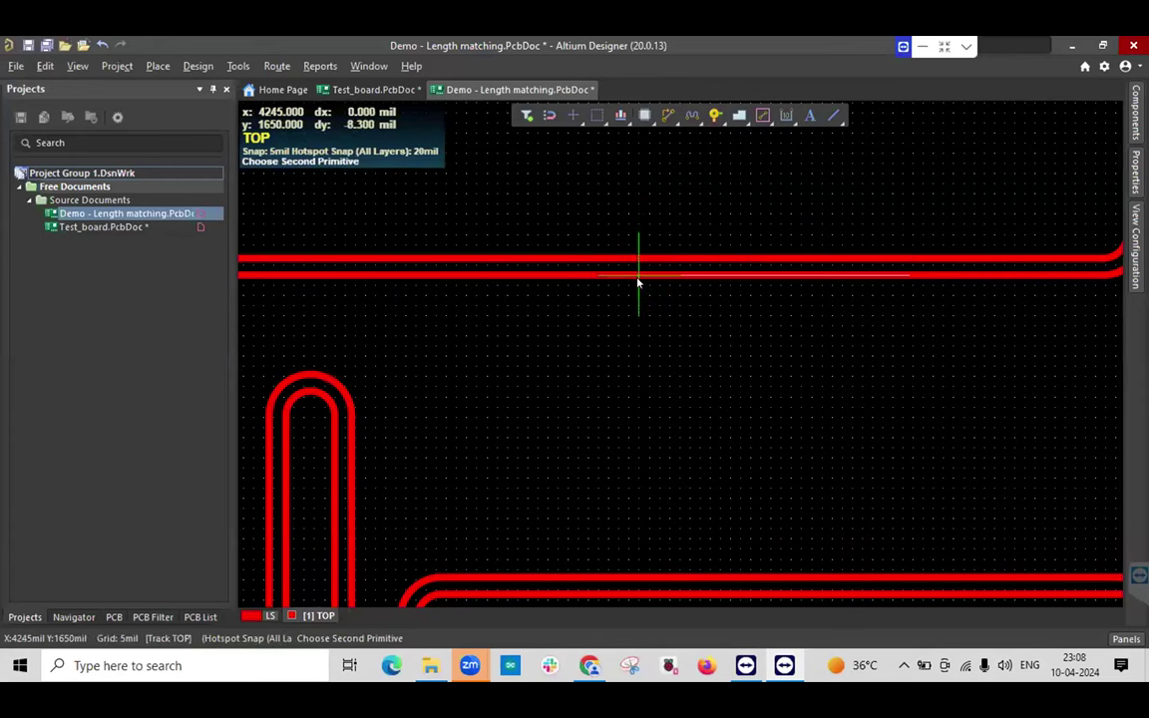
pyautogui.click(638, 272)
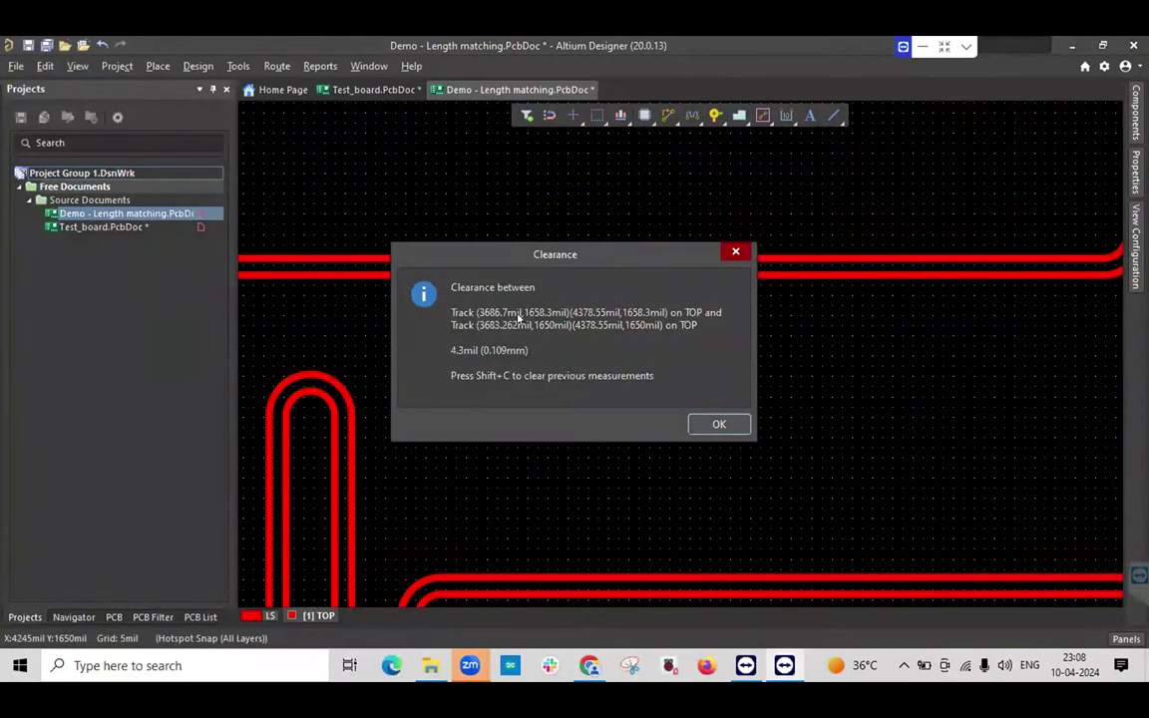
pyautogui.click(718, 424)
pyautogui.rightClick(641, 371)
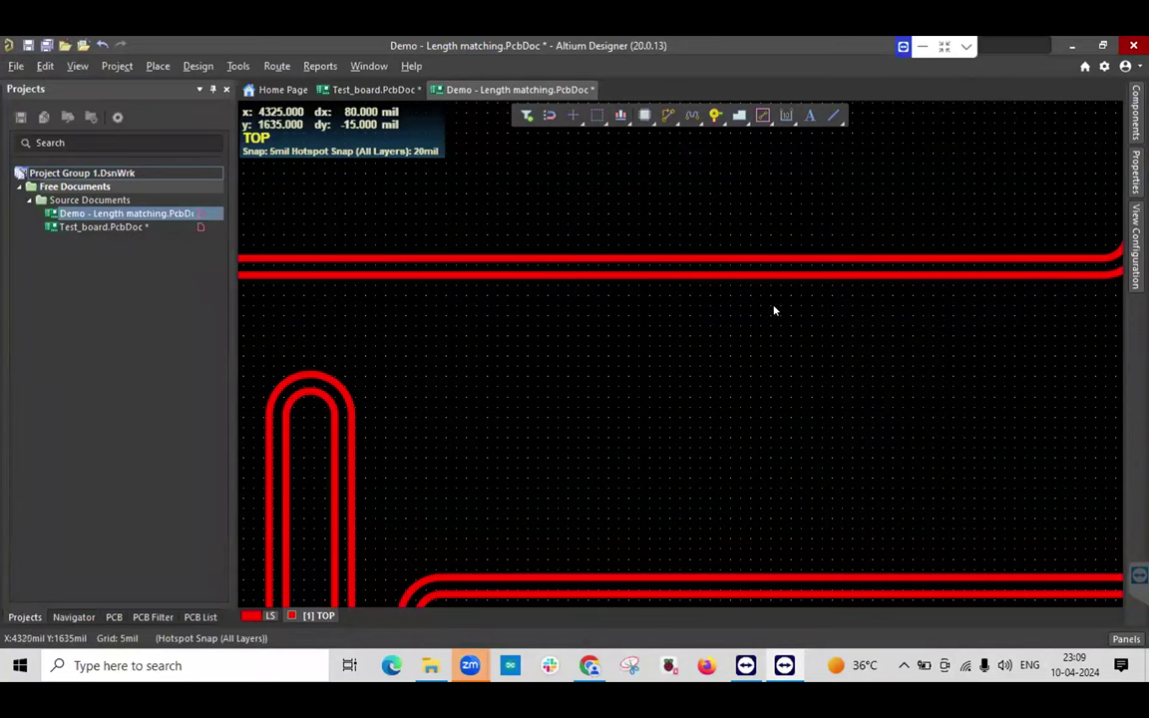
# Examine the target length, amplitude, radius and style properties of the DATA_CLK_J1 tuning pattern.
pyautogui.hotkey('ctrl', 'z')
pyautogui.keyDown('ctrl'); pyautogui.scroll(-5, 674, 311); pyautogui.keyUp('ctrl')
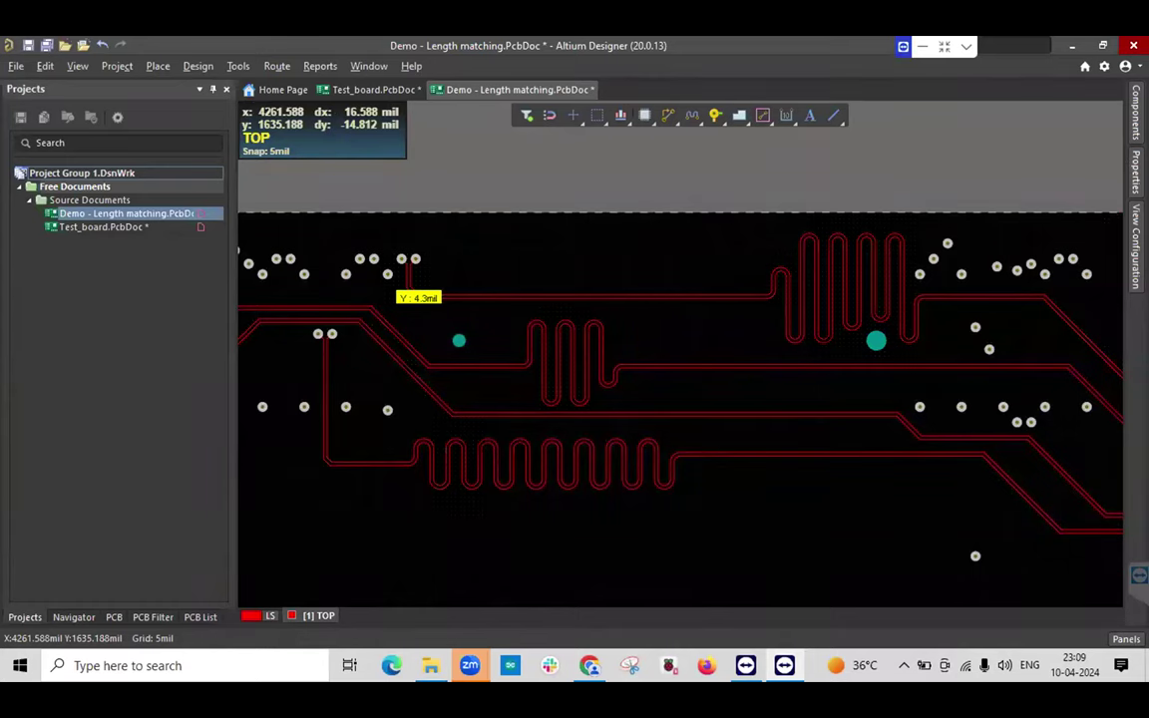
pyautogui.keyDown('ctrl'); pyautogui.scroll(-5, 1007, 167); pyautogui.keyUp('ctrl')
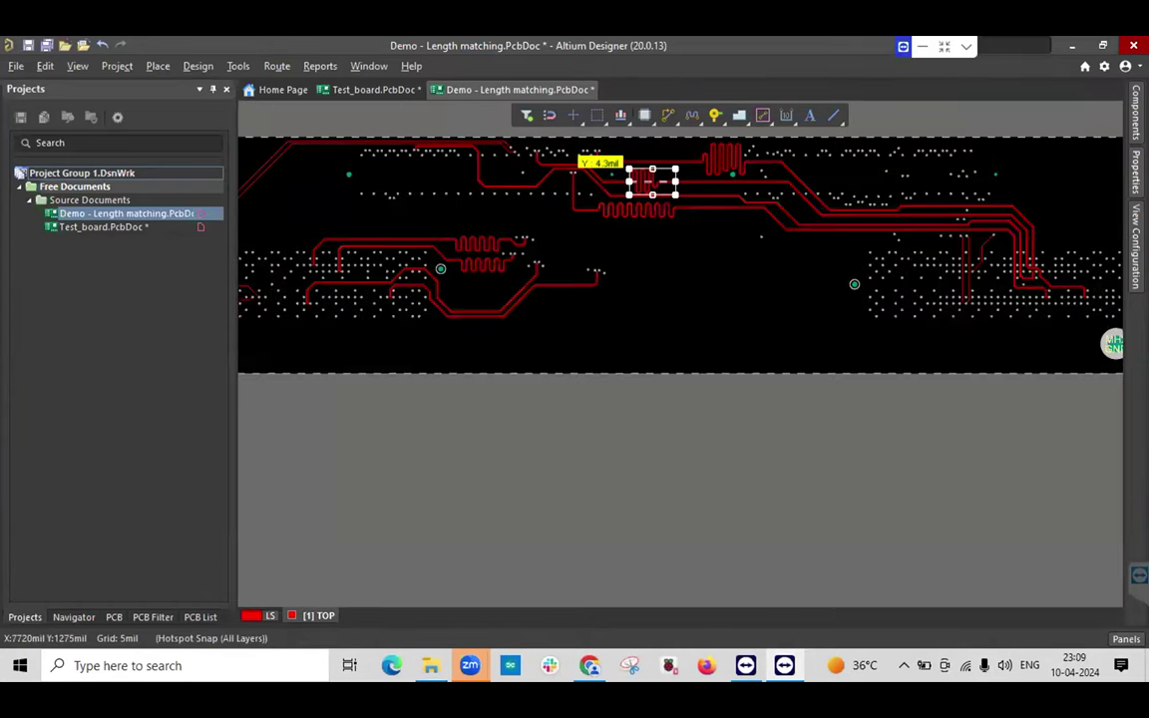
pyautogui.press('Tab')
pyautogui.scroll(-3, 994, 339)
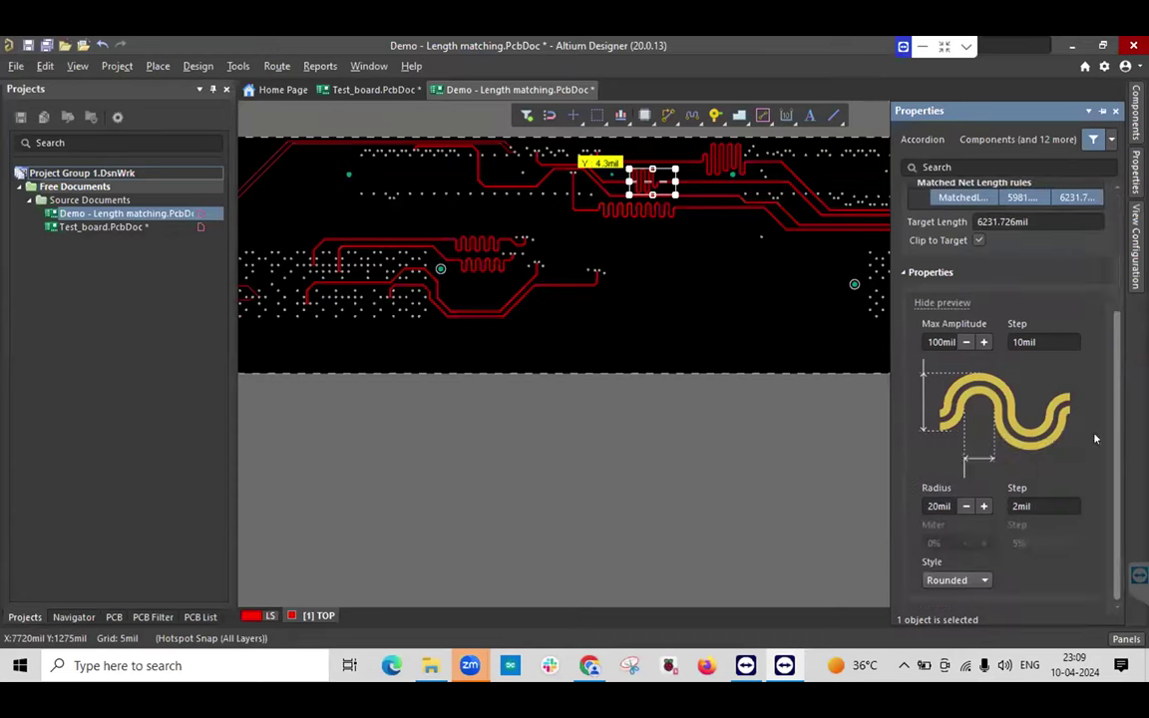
# Deselect the tuning pattern, review the Global Board Snap Grid's step and display settings, and cancel its editor.
pyautogui.rightClick(738, 424)
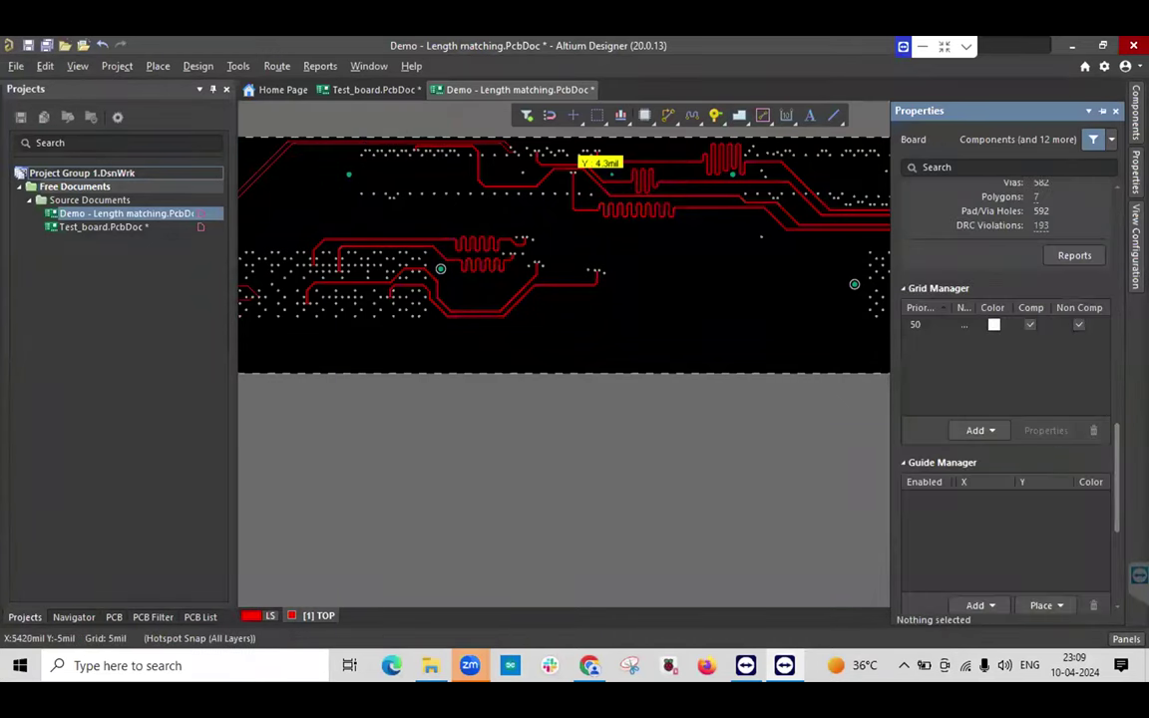
pyautogui.click(922, 326)
pyautogui.doubleClick(923, 326)
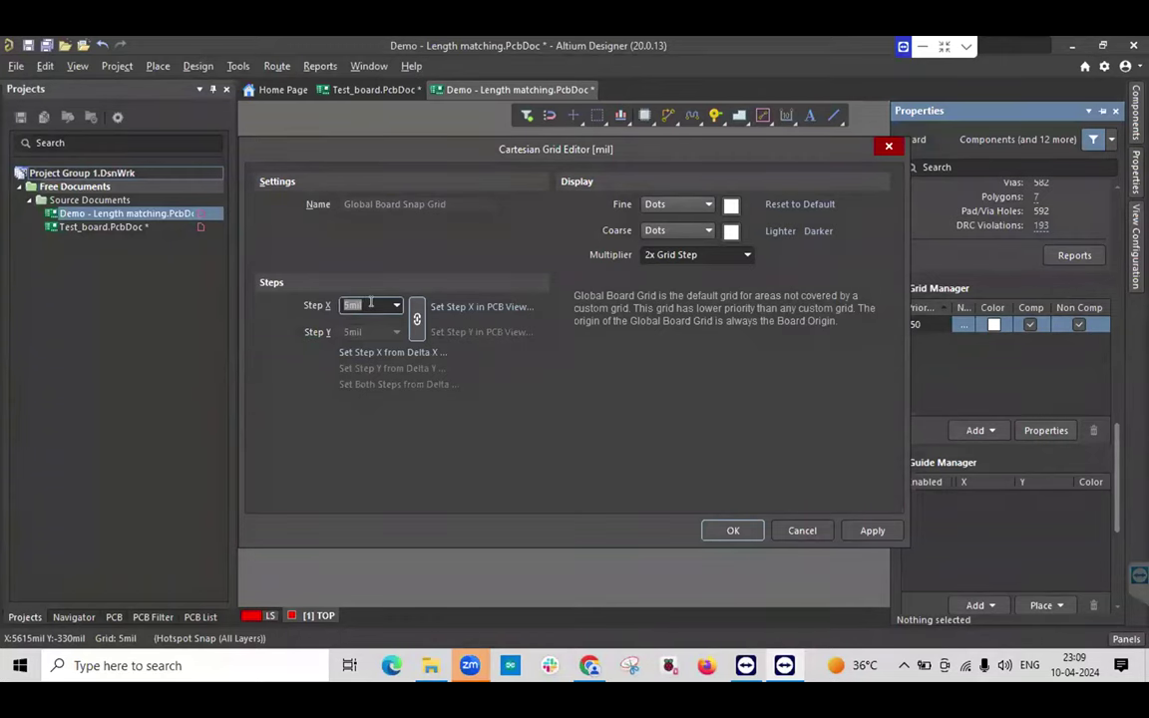
pyautogui.click(802, 530)
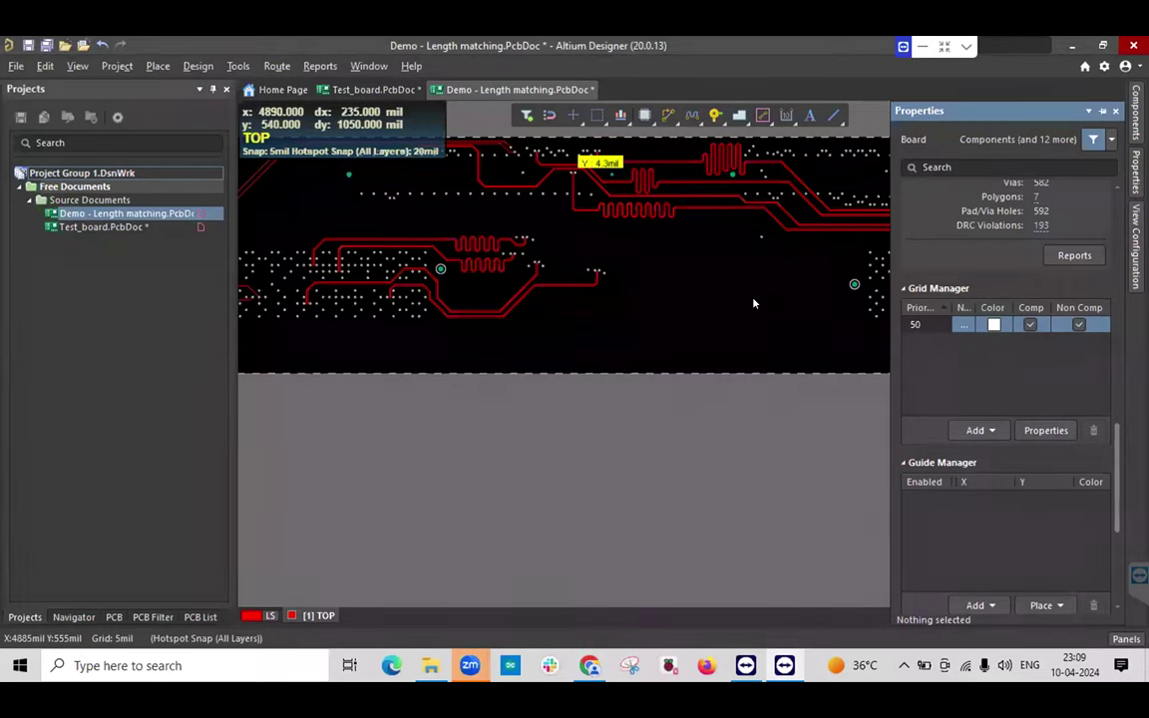
# Add a new Cartesian grid to the board and name it bga_1mm.
pyautogui.click(977, 436)
pyautogui.click(999, 452)
pyautogui.doubleClick(935, 330)
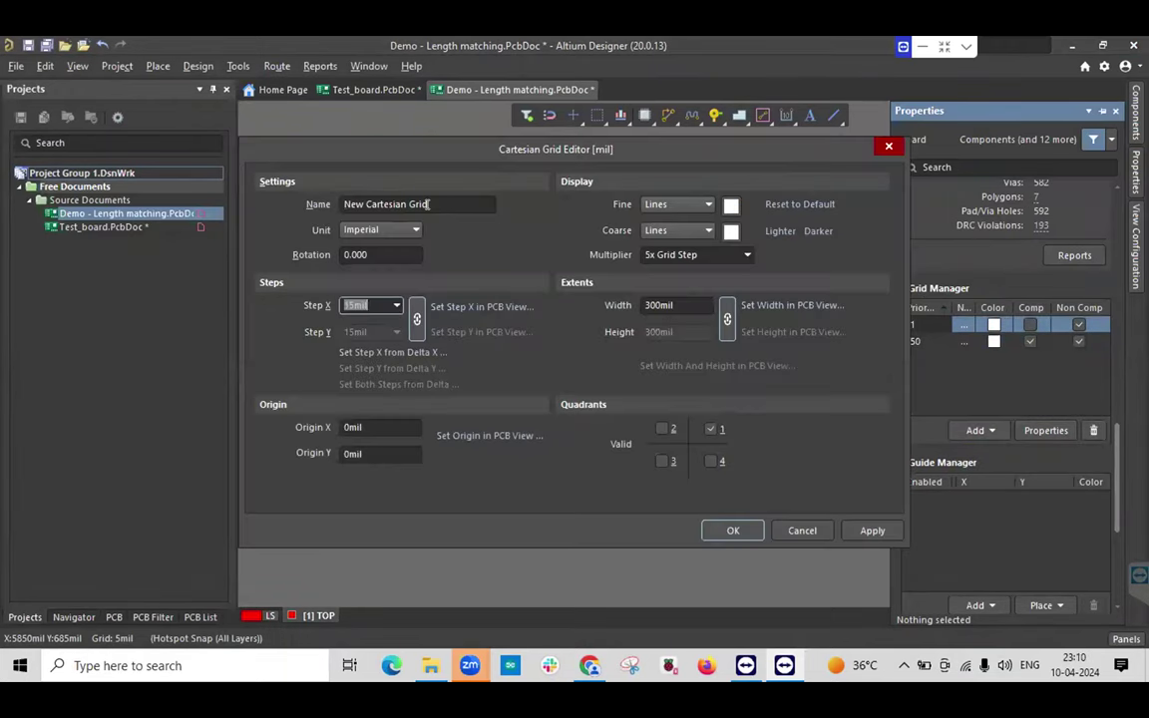
pyautogui.tripleClick(428, 204)
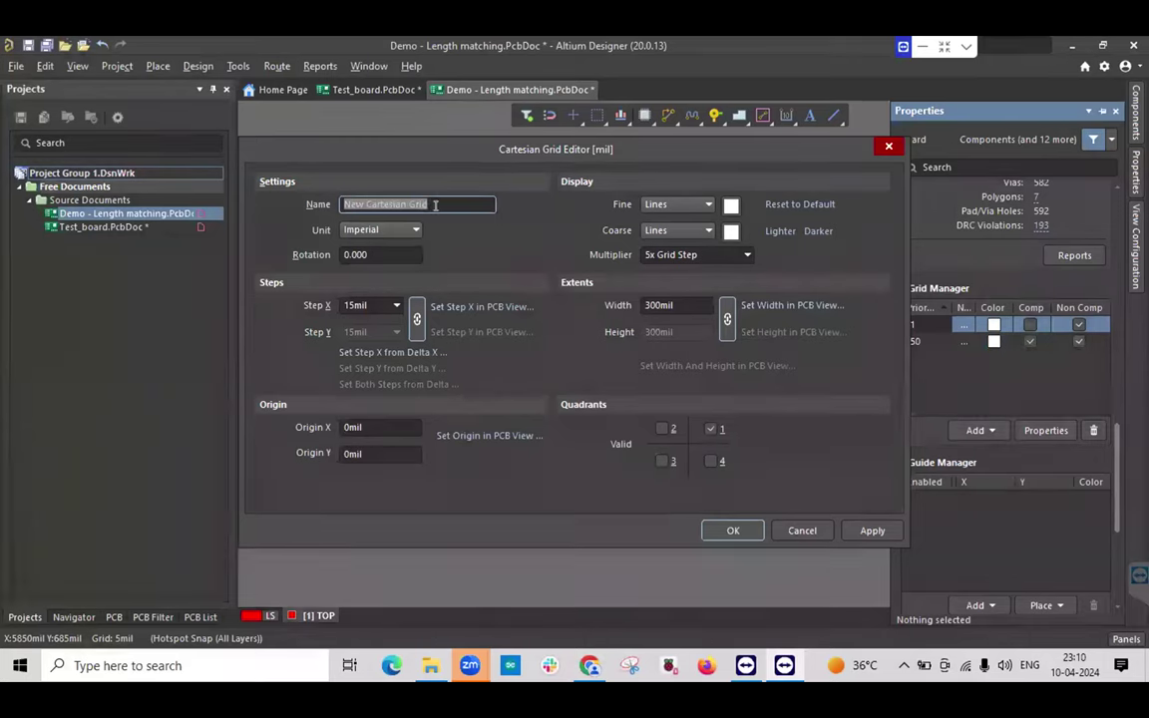
pyautogui.write('bga_1mm')
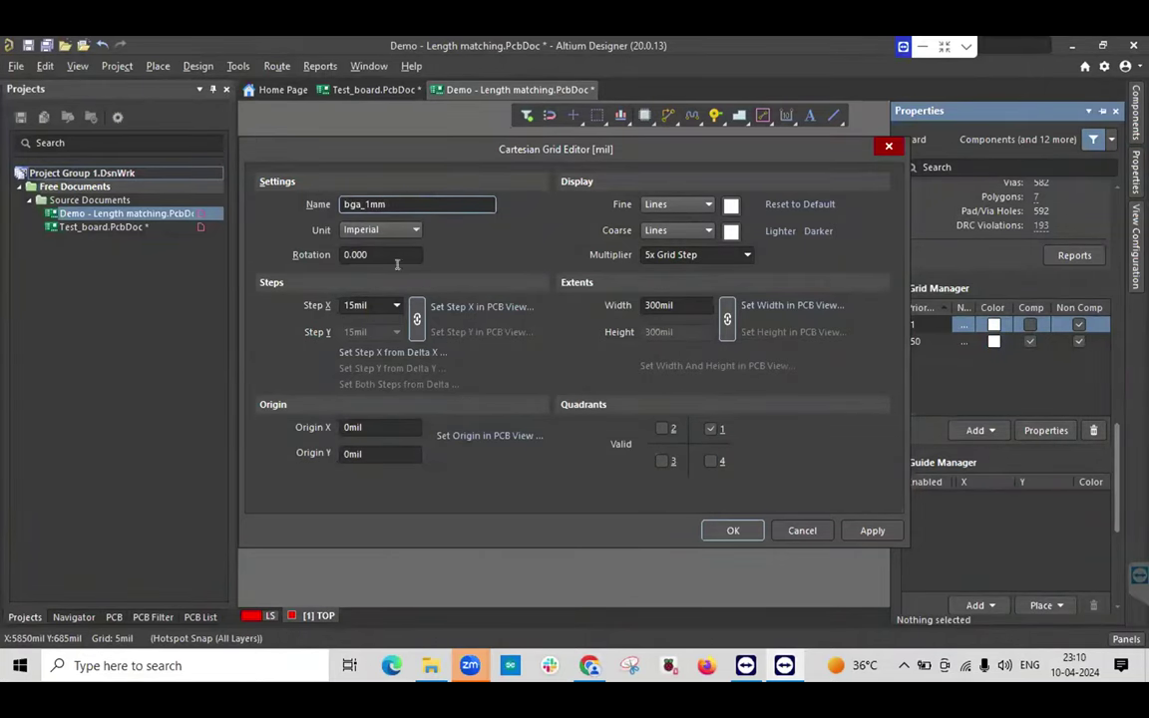
# Set the bga_1mm grid's X step to 19.685 mil and its origin to X 50 mil, Y 50 mil.
pyautogui.click(369, 304)
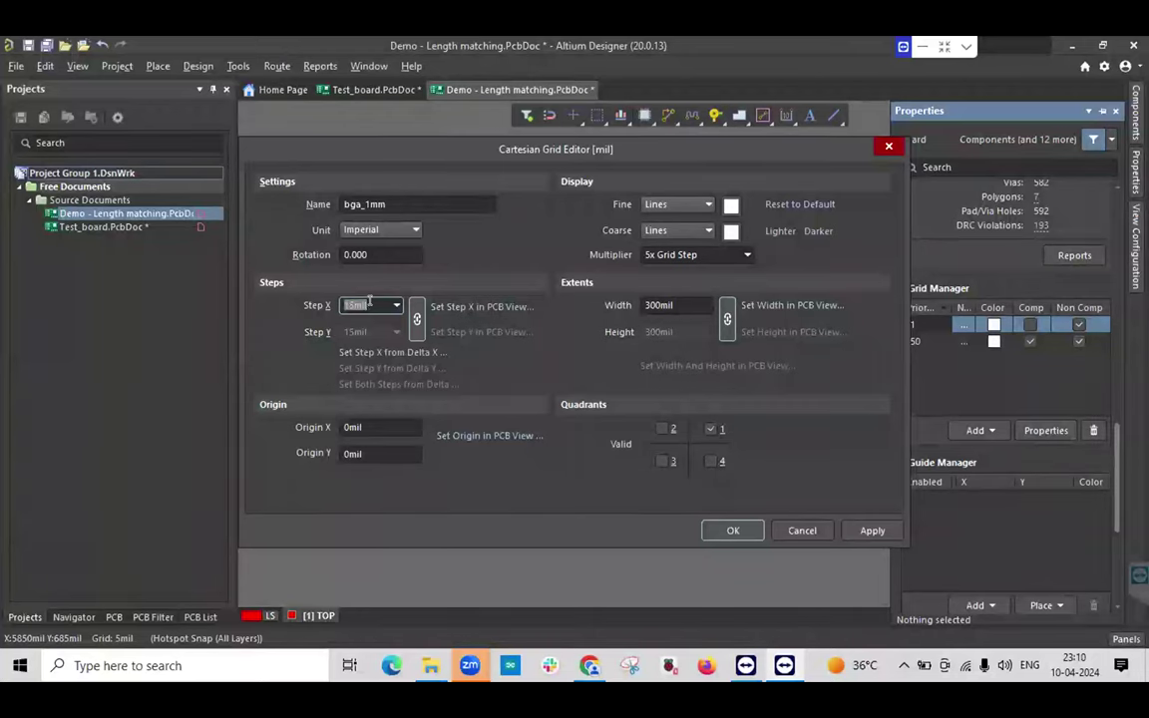
pyautogui.write('19.685')
pyautogui.click(374, 427)
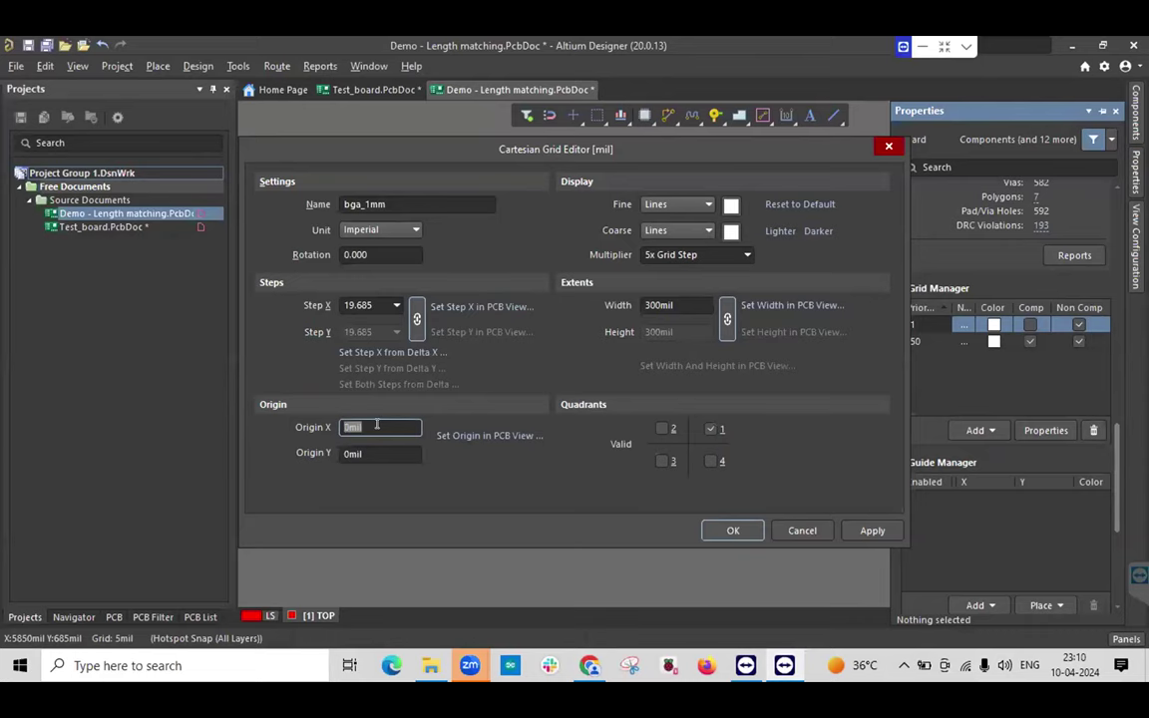
pyautogui.write('50')
pyautogui.click(395, 454)
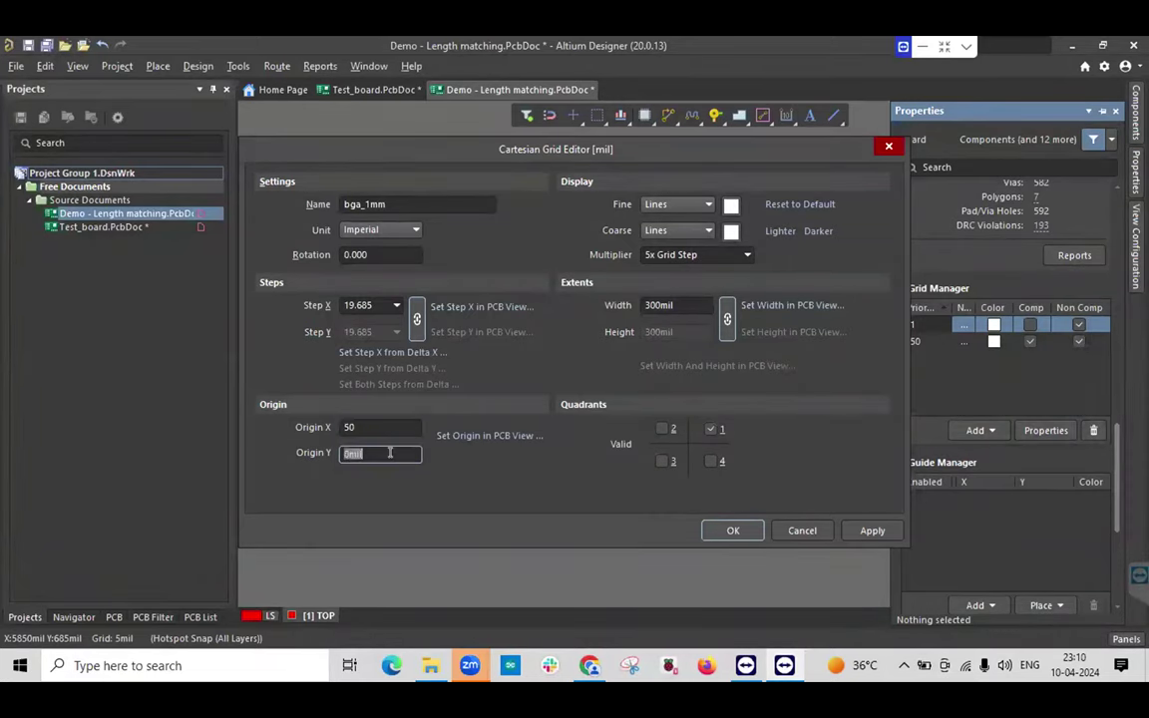
pyautogui.write('50')
# Set the bga_1mm grid's extent width to 500 mil and apply the grid to the board.
pyautogui.click(676, 304)
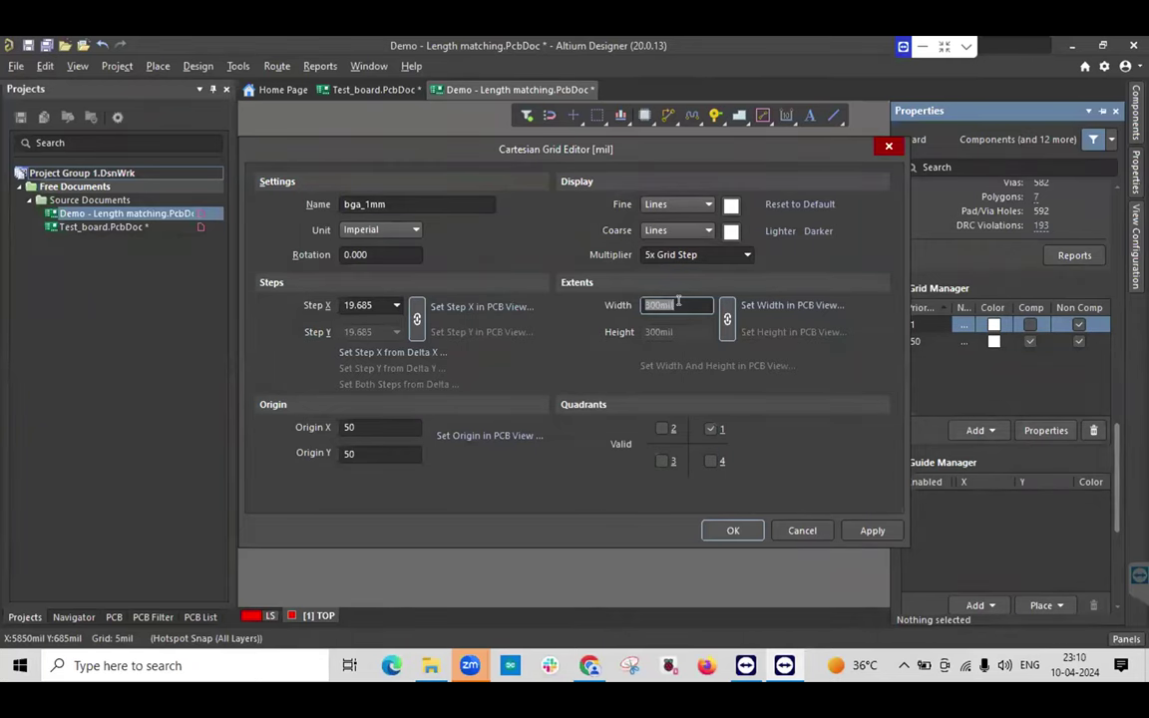
pyautogui.write('500')
pyautogui.click(729, 534)
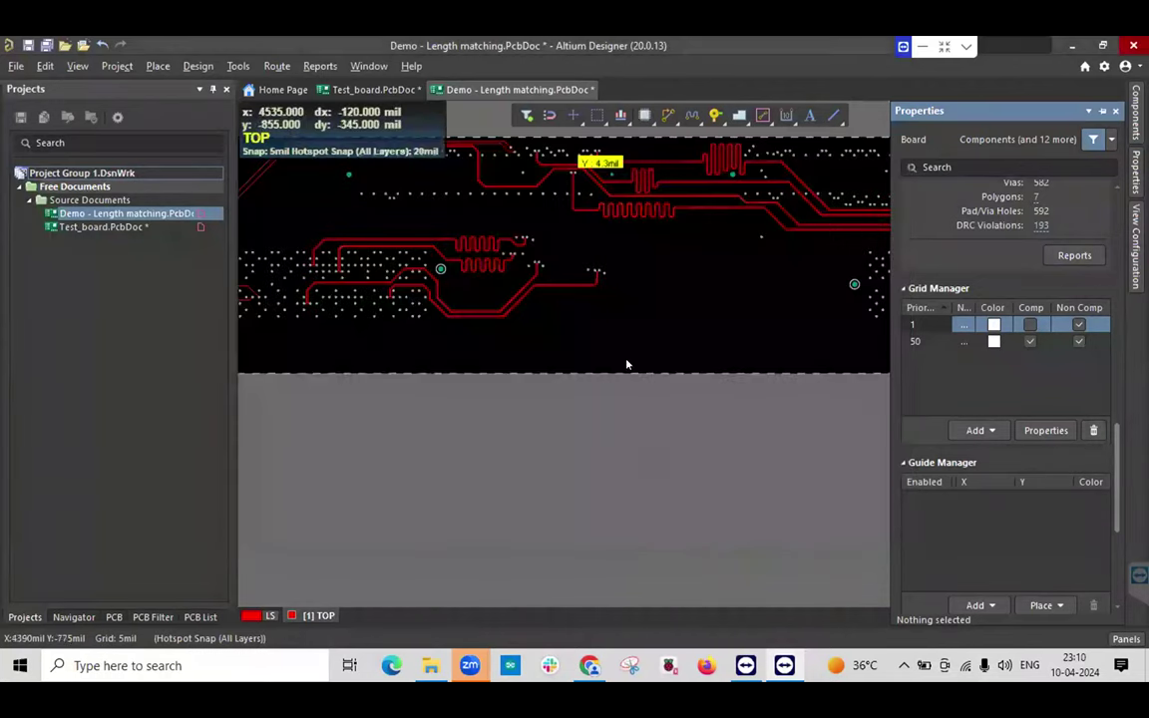
# Examine the custom grid's position and spacing near the board origin and its non-component setting in the Grid Manager.
pyautogui.keyDown('shift'); pyautogui.hscroll(-3, 595, 347); pyautogui.keyUp('shift')
pyautogui.keyDown('ctrl'); pyautogui.scroll(-2, 463, 350); pyautogui.keyUp('ctrl')
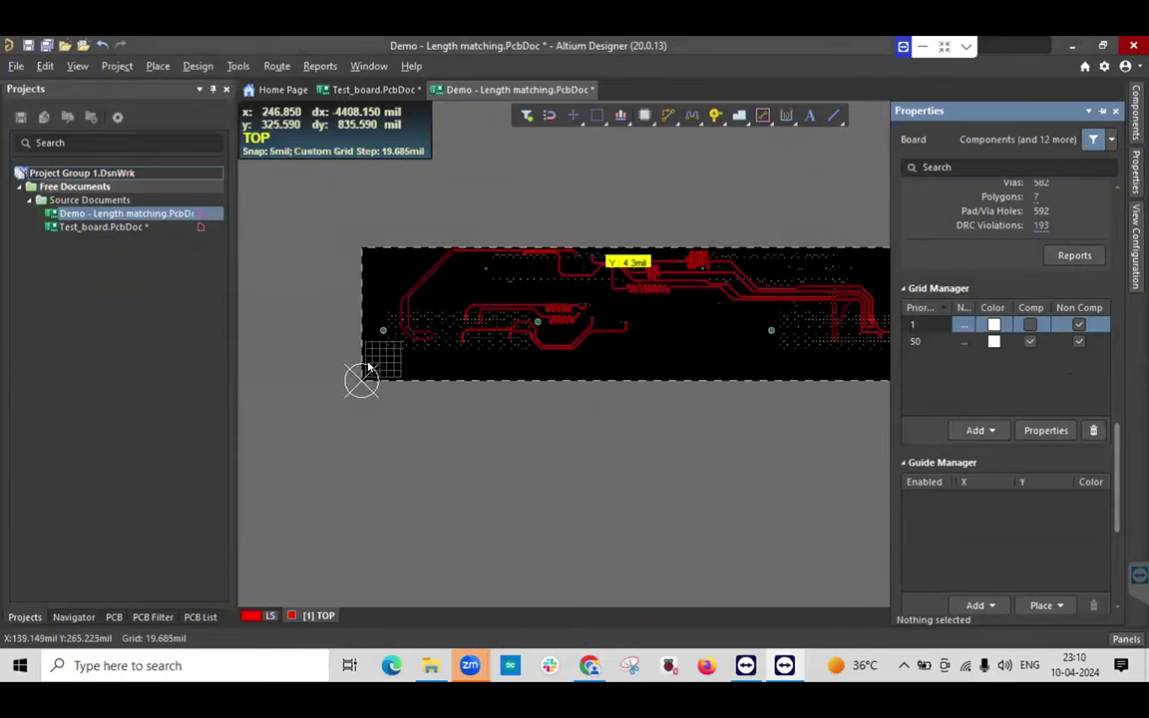
pyautogui.keyDown('ctrl'); pyautogui.scroll(2, 356, 389); pyautogui.keyUp('ctrl')
pyautogui.keyDown('ctrl'); pyautogui.scroll(5, 347, 384); pyautogui.keyUp('ctrl')
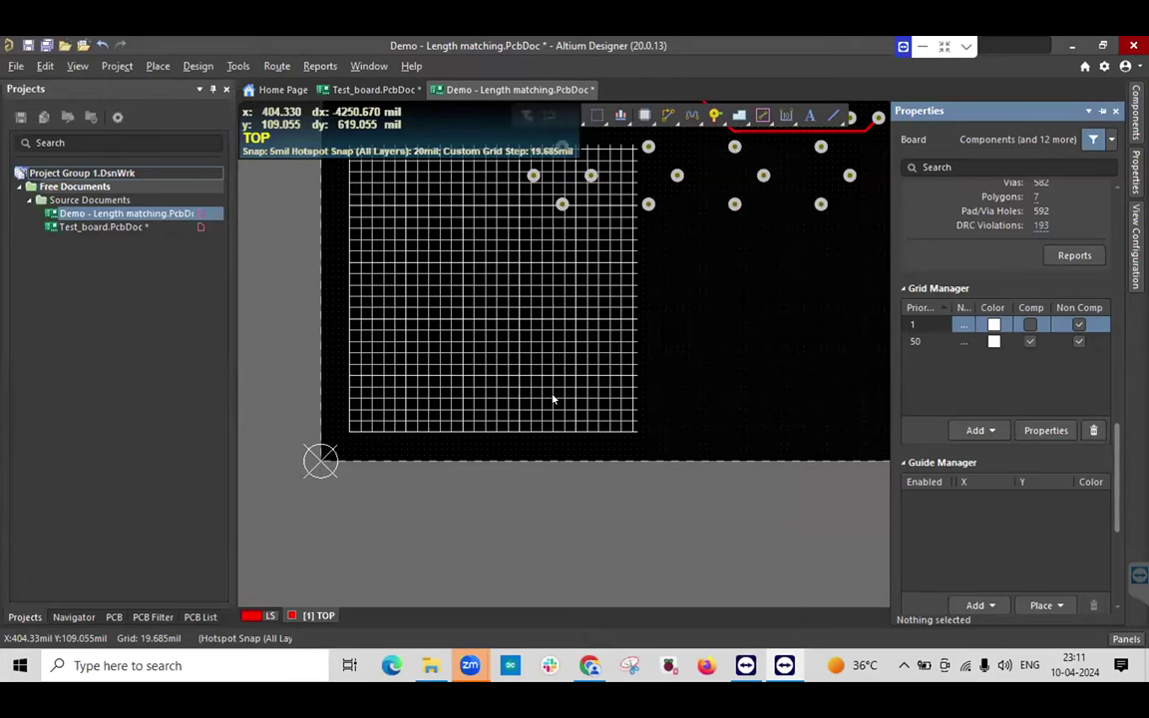
pyautogui.click(1078, 341)
pyautogui.click(1078, 341)
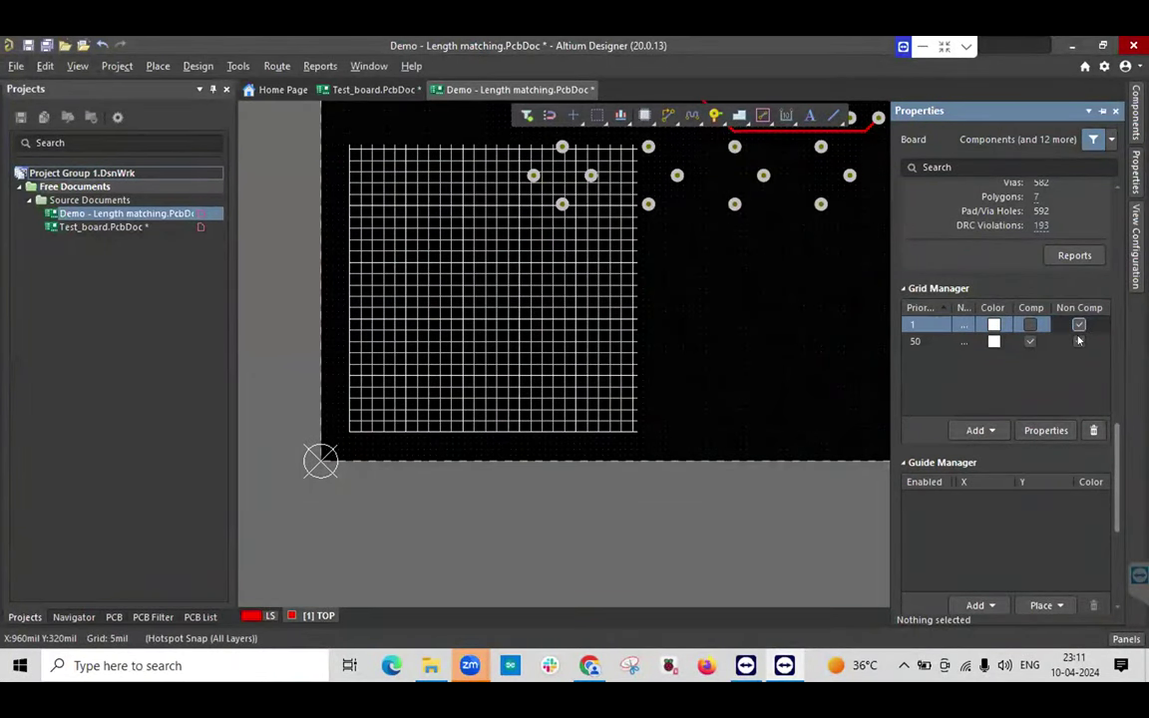
pyautogui.keyDown('ctrl'); pyautogui.scroll(-2, 395, 344); pyautogui.keyUp('ctrl')
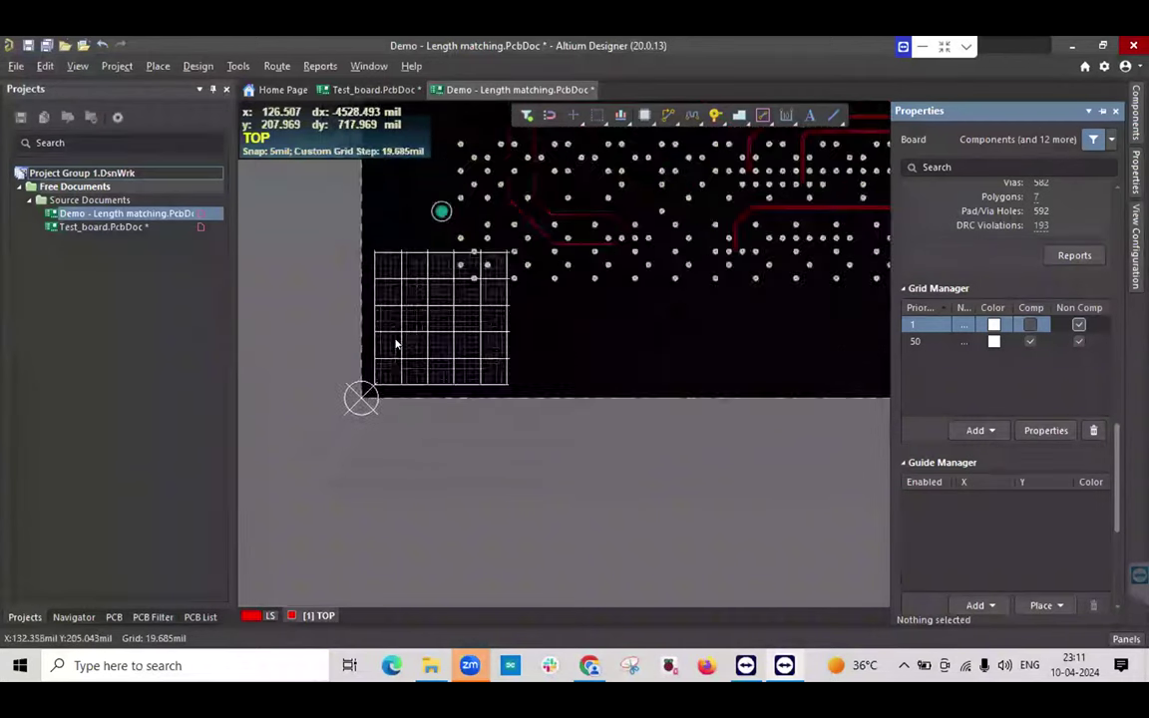
pyautogui.keyDown('ctrl'); pyautogui.scroll(-2, 395, 344); pyautogui.keyUp('ctrl')
pyautogui.keyDown('ctrl'); pyautogui.scroll(-2, 589, 220); pyautogui.keyUp('ctrl')
pyautogui.keyDown('ctrl'); pyautogui.scroll(1, 609, 247); pyautogui.keyUp('ctrl')
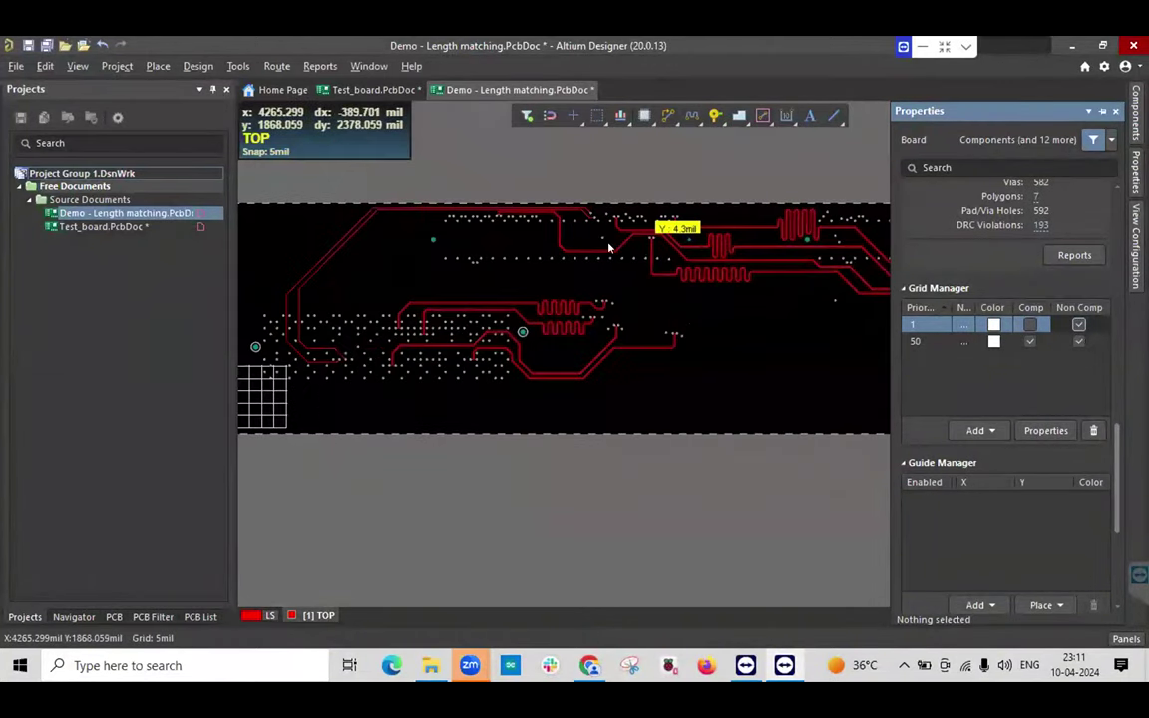
pyautogui.keyDown('ctrl'); pyautogui.scroll(-1, 477, 245); pyautogui.keyUp('ctrl')
pyautogui.keyDown('ctrl'); pyautogui.scroll(-1, 492, 304); pyautogui.keyUp('ctrl')
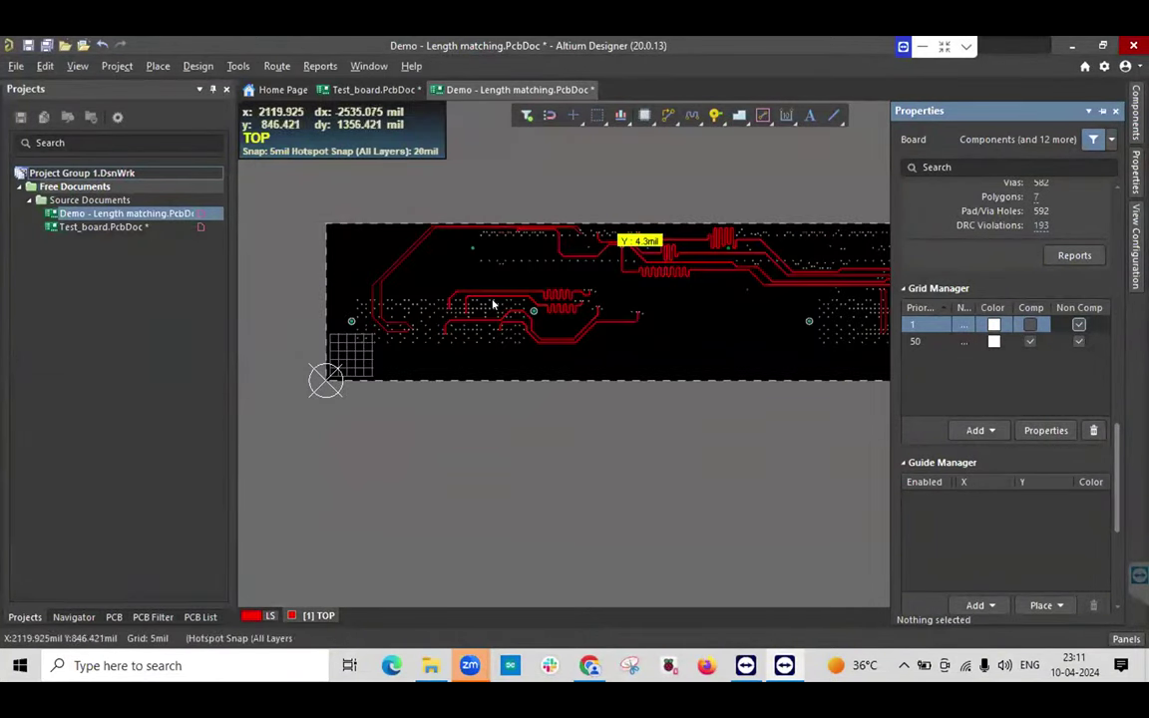
pyautogui.keyDown('ctrl'); pyautogui.scroll(-1, 493, 304); pyautogui.keyUp('ctrl')
pyautogui.keyDown('ctrl'); pyautogui.scroll(2, 618, 327); pyautogui.keyUp('ctrl')
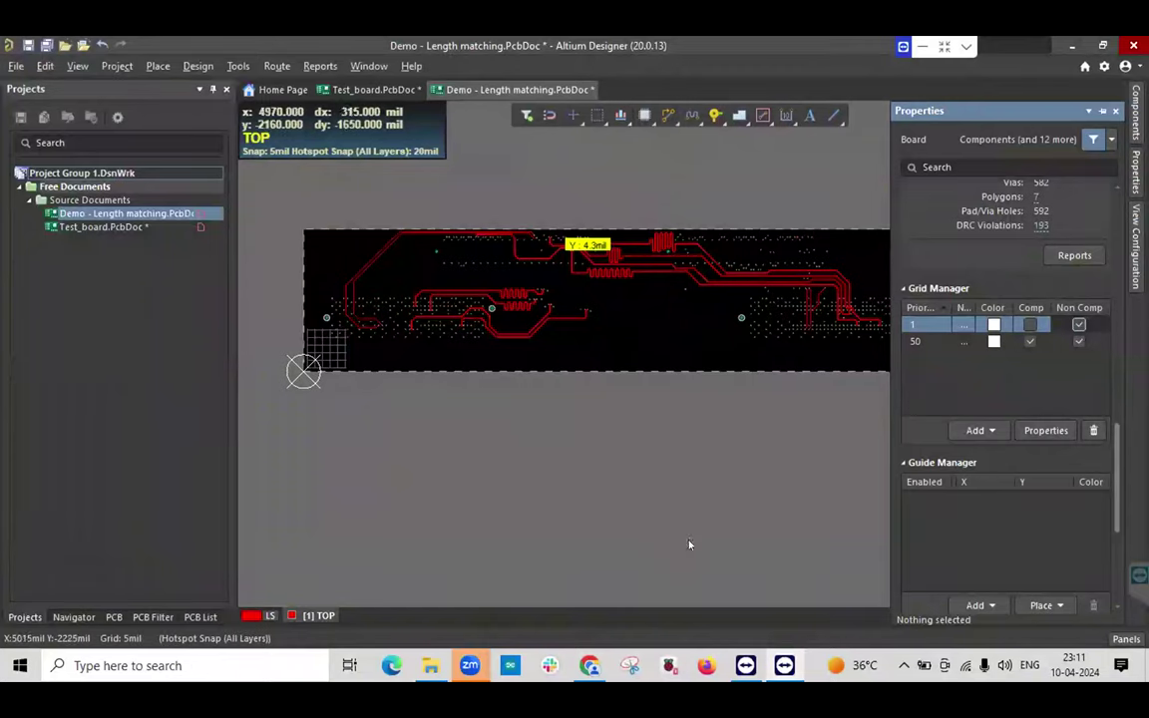